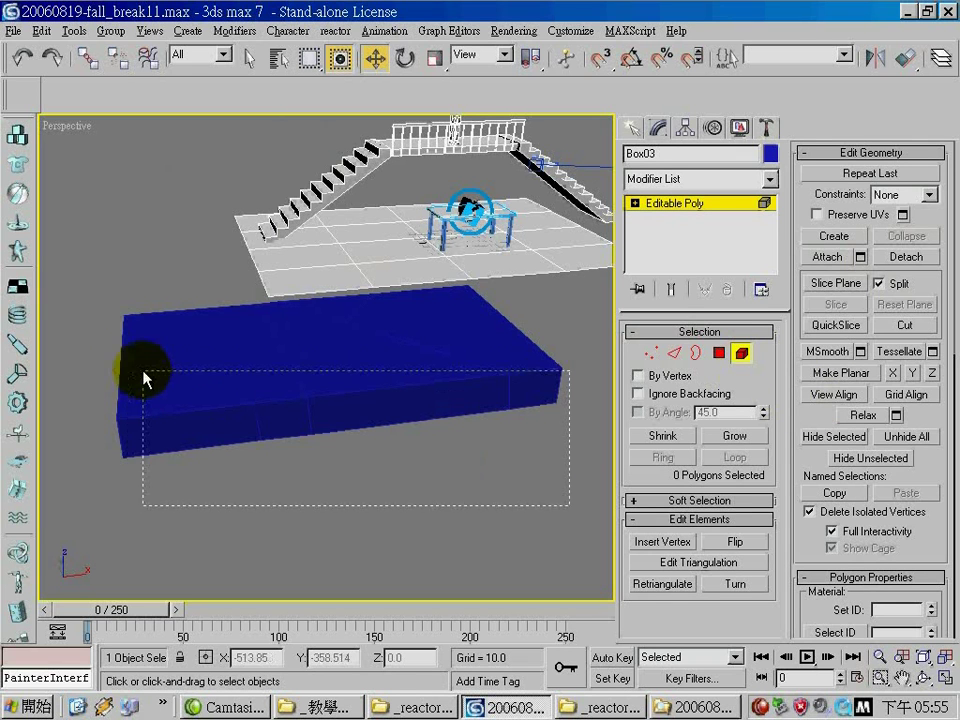
Exit element editing on the blue box and region-select its pieces
{"action": "left_click_drag", "start_coordinate": [133, 370], "coordinate": [205, 378]}
{"action": "left_click", "coordinate": [688, 355]}
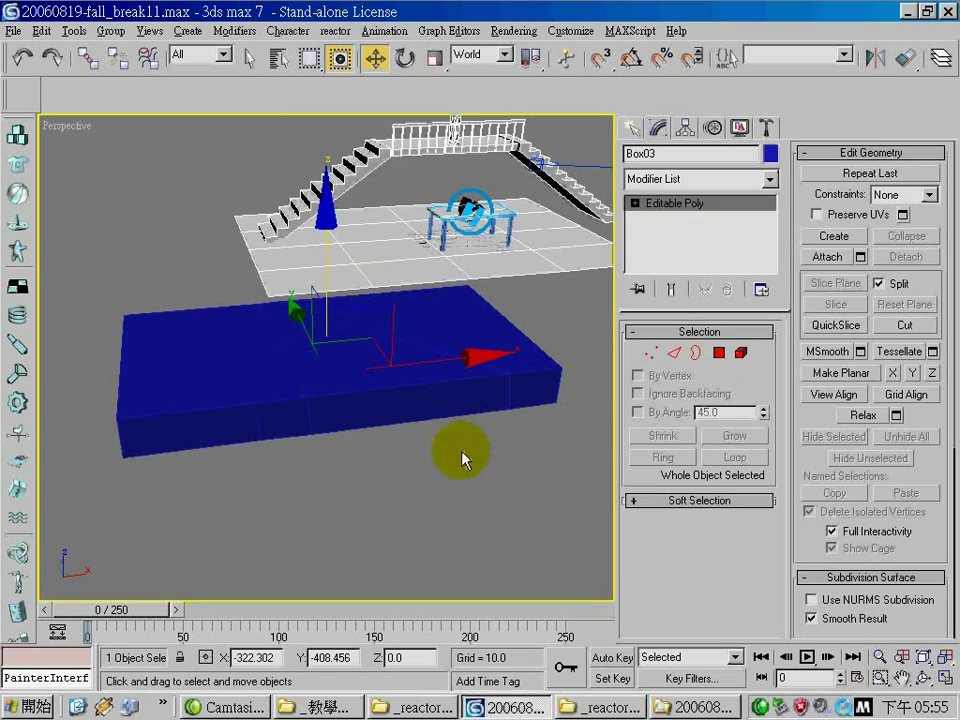
{"action": "left_click_drag", "start_coordinate": [489, 459], "coordinate": [108, 336]}
{"action": "left_click_drag", "start_coordinate": [551, 480], "coordinate": [93, 323]}
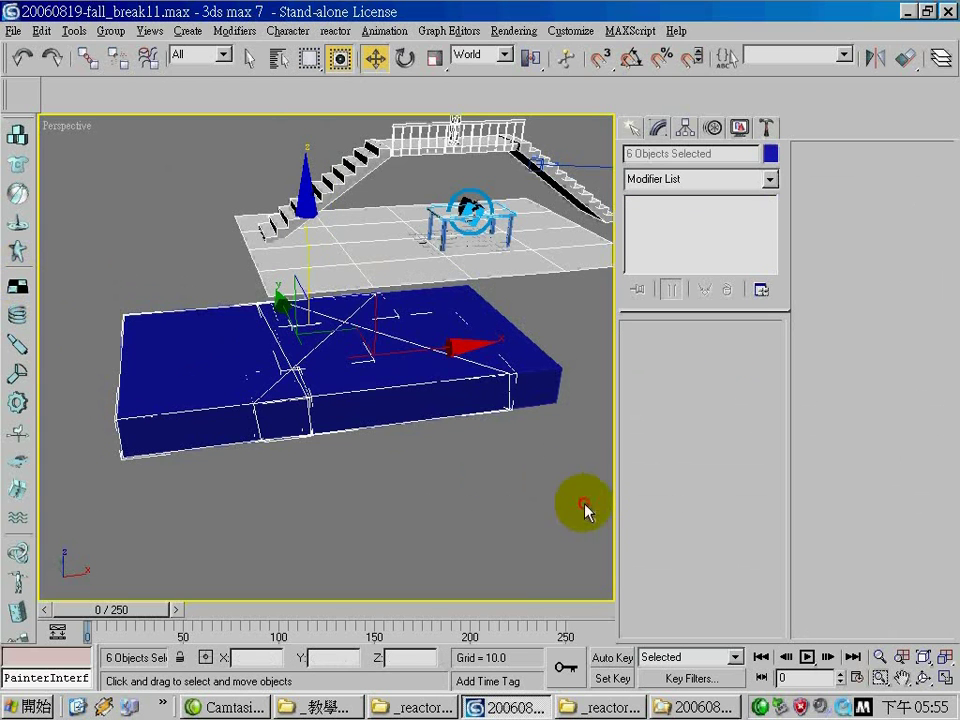
{"action": "left_click_drag", "start_coordinate": [575, 490], "coordinate": [320, 259]}
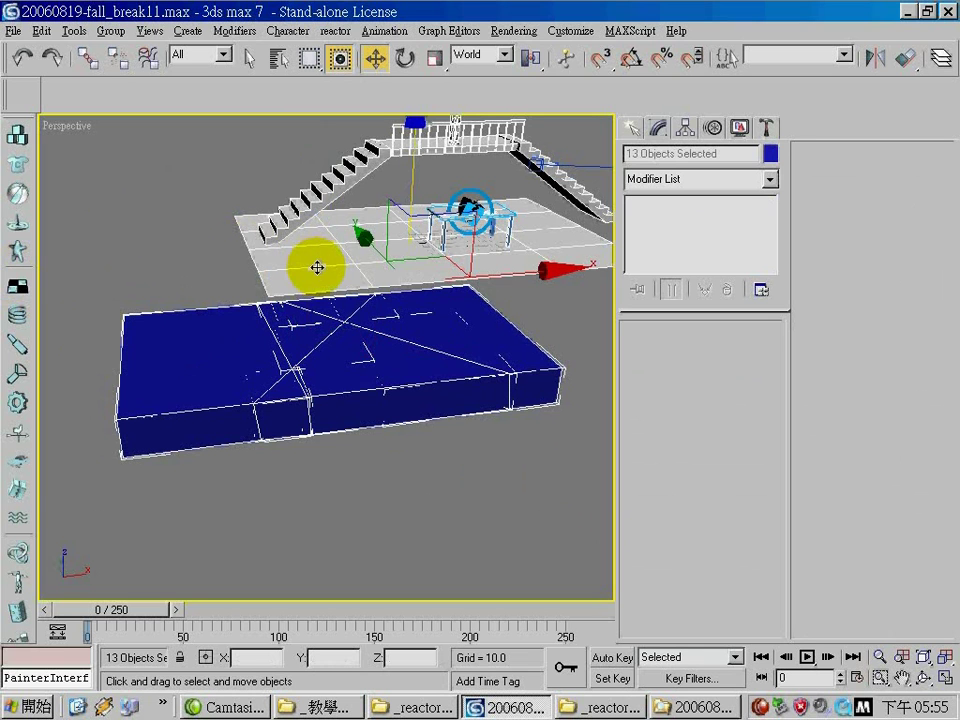
{"action": "left_click", "coordinate": [317, 267], "text": "ctrl"}
Save the scene, orbit to look down on the box, and reselect its seven pieces
{"action": "key", "text": "ctrl+s"}
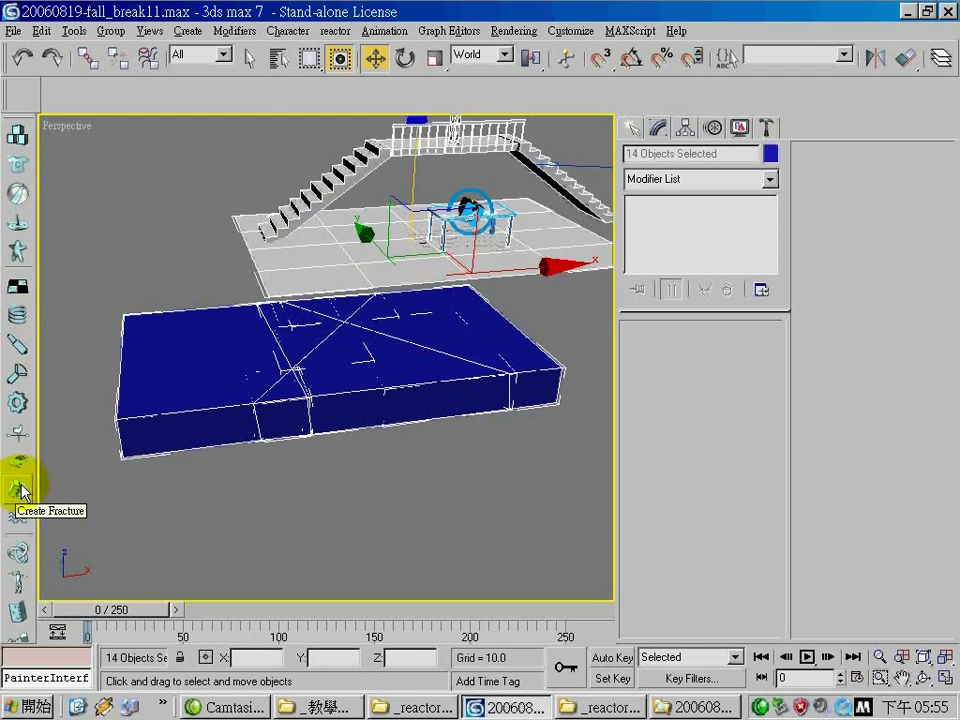
{"action": "left_click", "coordinate": [922, 678]}
{"action": "left_click_drag", "start_coordinate": [317, 279], "coordinate": [317, 328]}
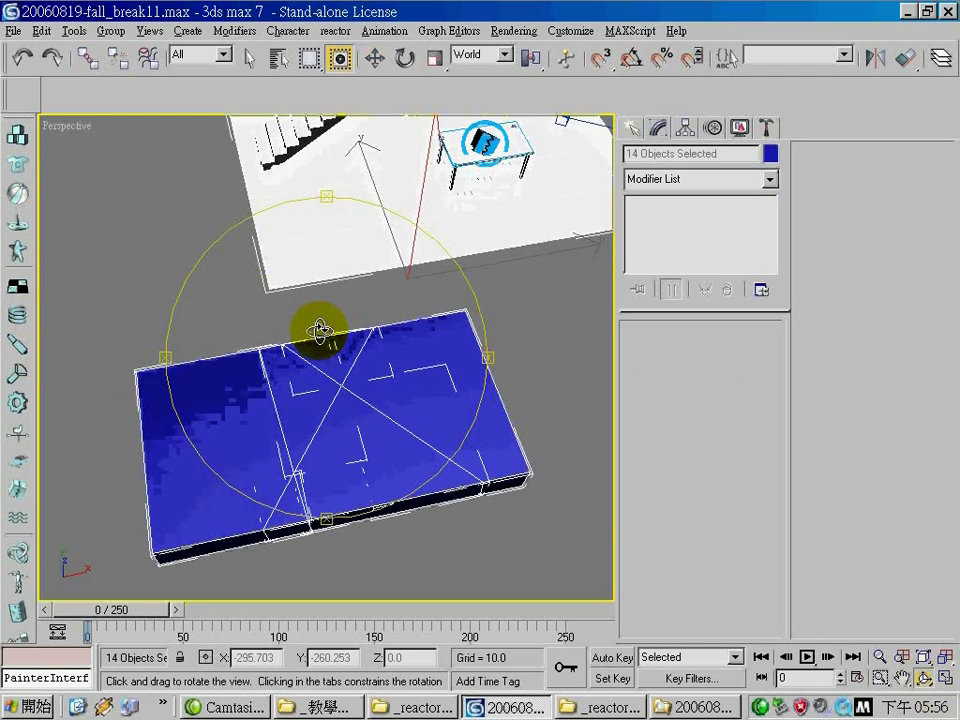
{"action": "left_click", "coordinate": [249, 57]}
{"action": "left_click_drag", "start_coordinate": [561, 572], "coordinate": [54, 368]}
{"action": "left_click_drag", "start_coordinate": [71, 298], "coordinate": [71, 298]}
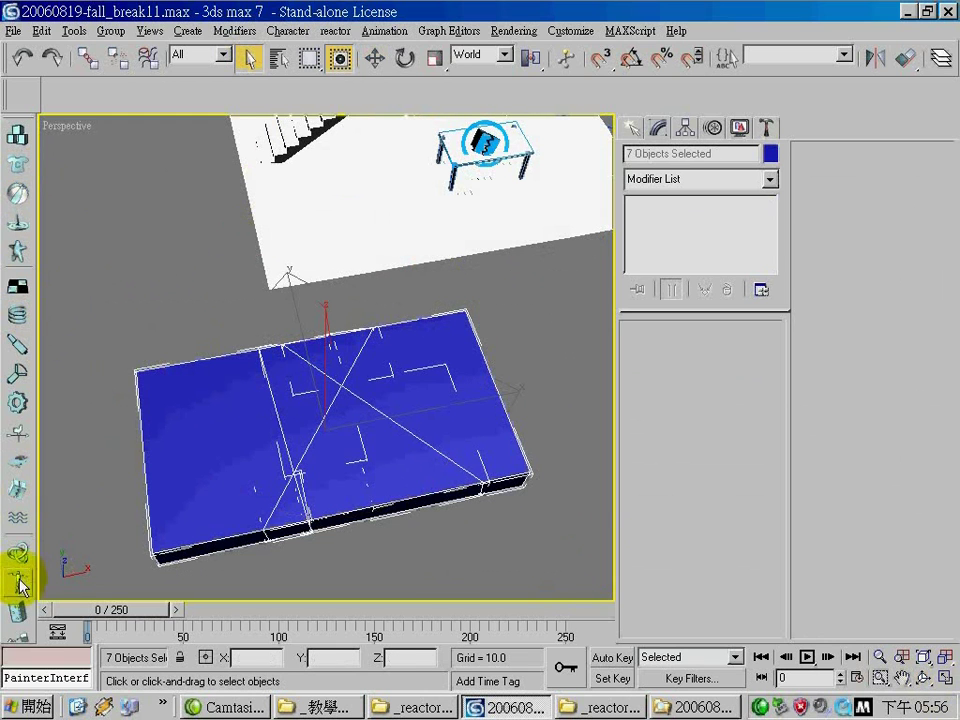
Create fracture object Fracture02 from the selected blue box pieces
{"action": "left_click", "coordinate": [18, 490]}
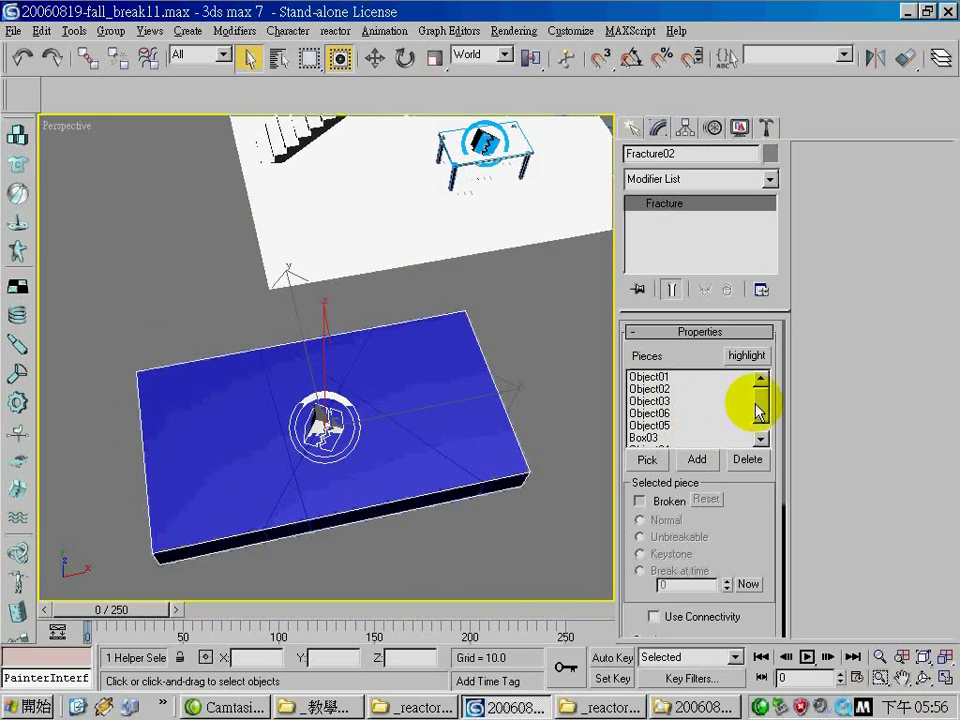
{"action": "scroll", "coordinate": [780, 395], "scroll_direction": "up", "scroll_amount": 1}
{"action": "middle_click_drag", "start_coordinate": [471, 332], "coordinate": [439, 411]}
{"action": "scroll", "coordinate": [430, 405], "scroll_direction": "up", "scroll_amount": 2}
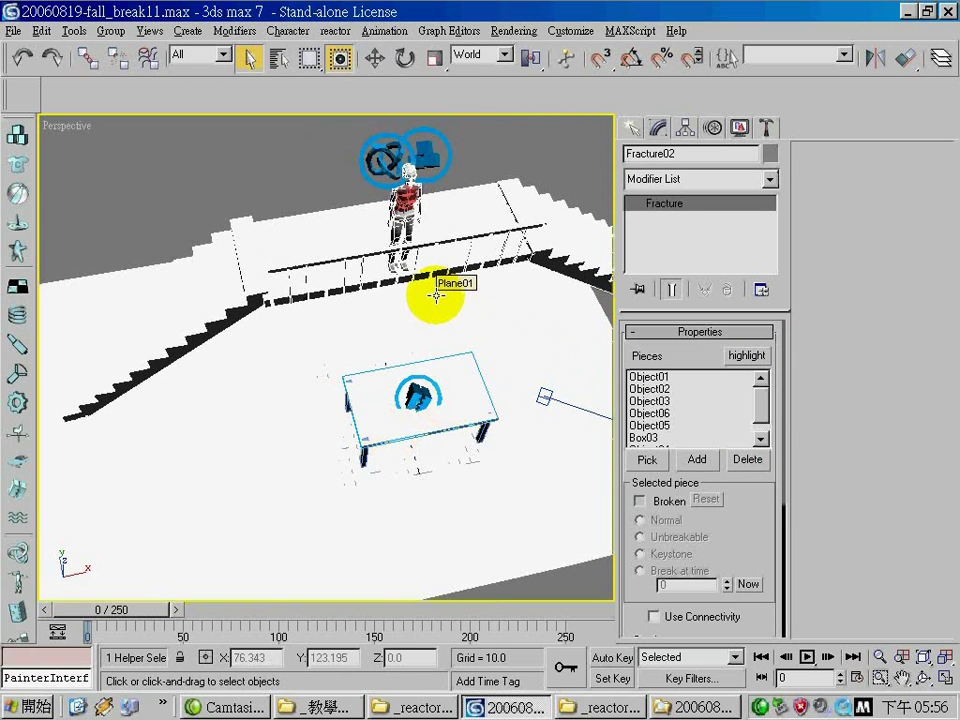
{"action": "middle_click_drag", "start_coordinate": [403, 476], "coordinate": [563, 90]}
{"action": "scroll", "coordinate": [476, 368], "scroll_direction": "down", "scroll_amount": 2}
{"action": "middle_click_drag", "start_coordinate": [427, 448], "coordinate": [490, 358]}
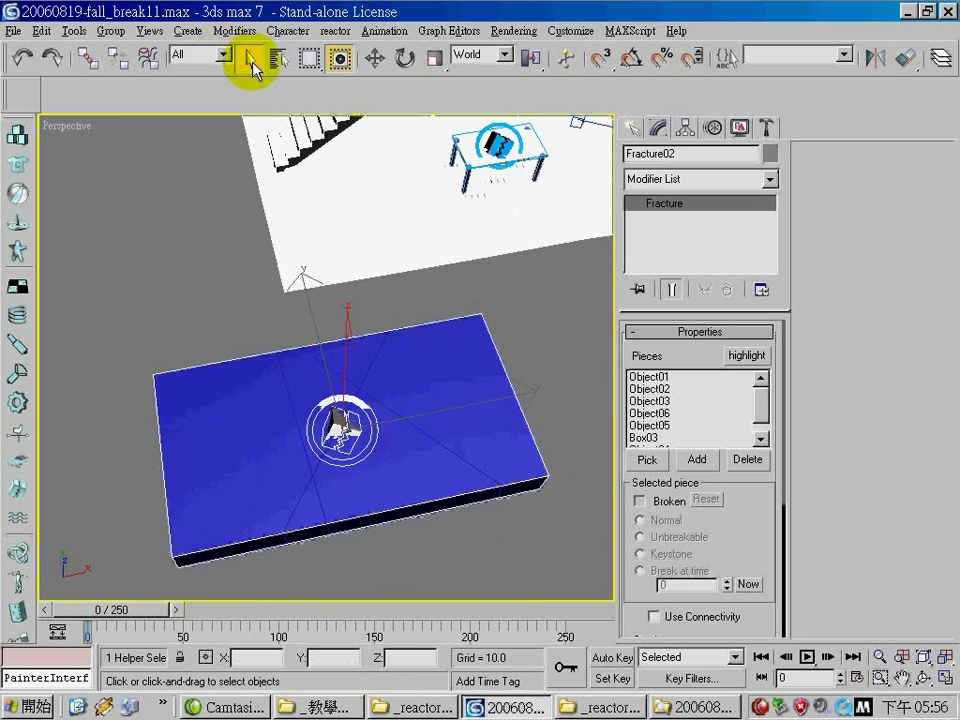
Delete all the blue box's fracture pieces, including the last piece Object04
{"action": "left_click_drag", "start_coordinate": [566, 581], "coordinate": [140, 400]}
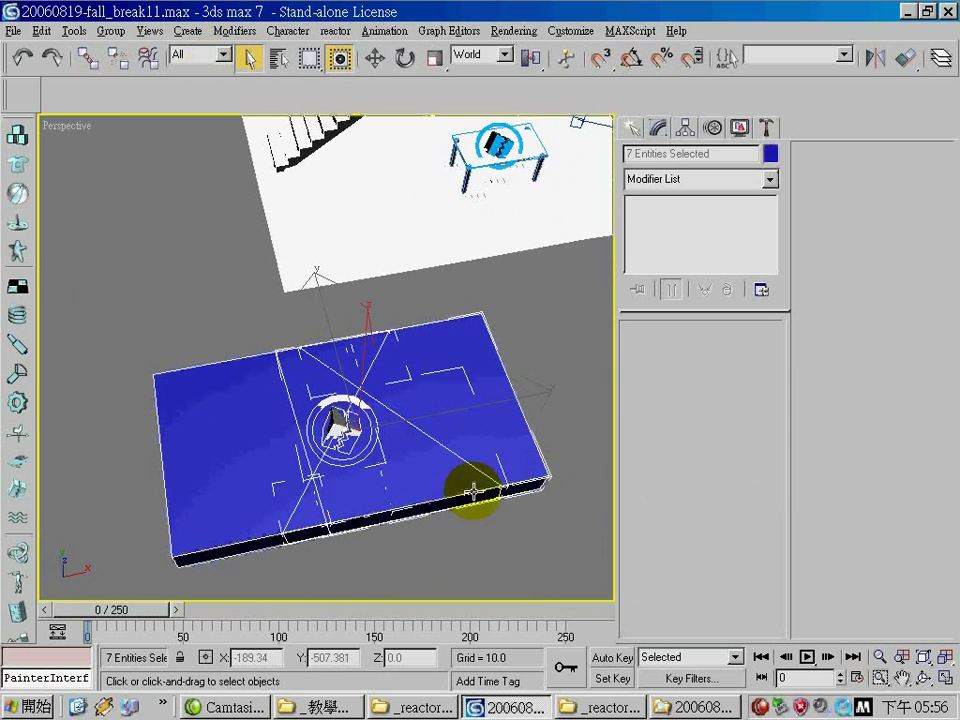
{"action": "key", "text": "Delete"}
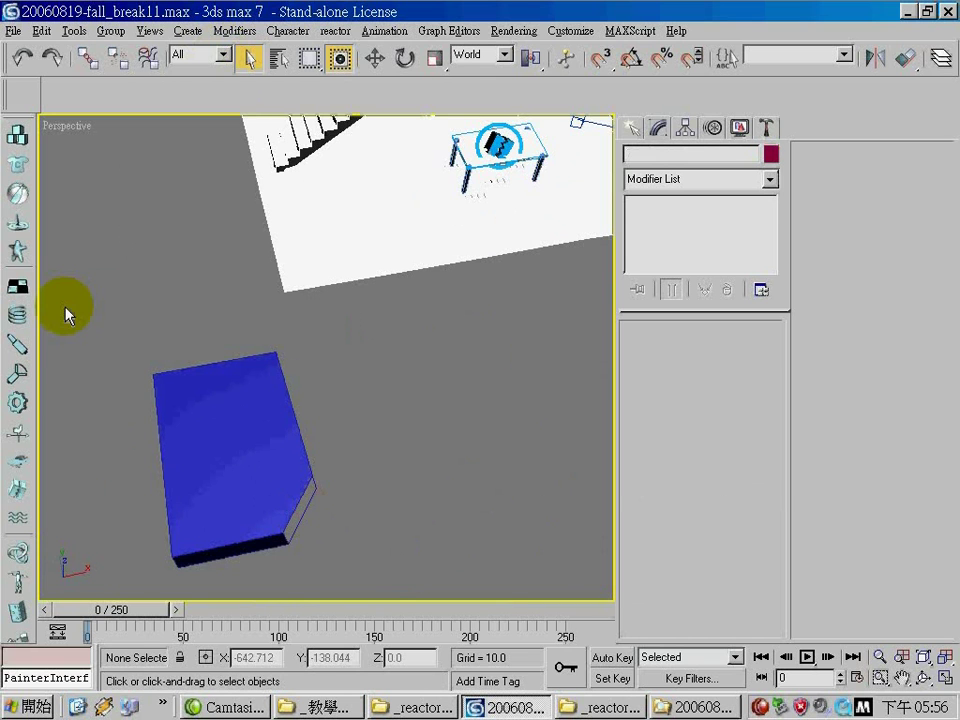
{"action": "left_click", "coordinate": [308, 545]}
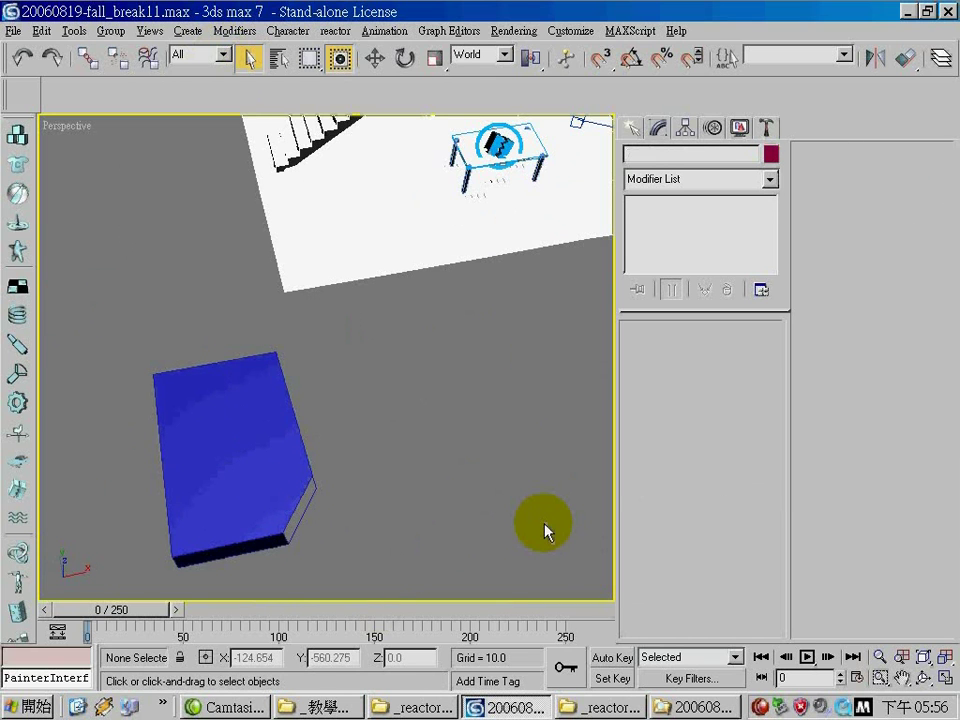
{"action": "left_click", "coordinate": [208, 446]}
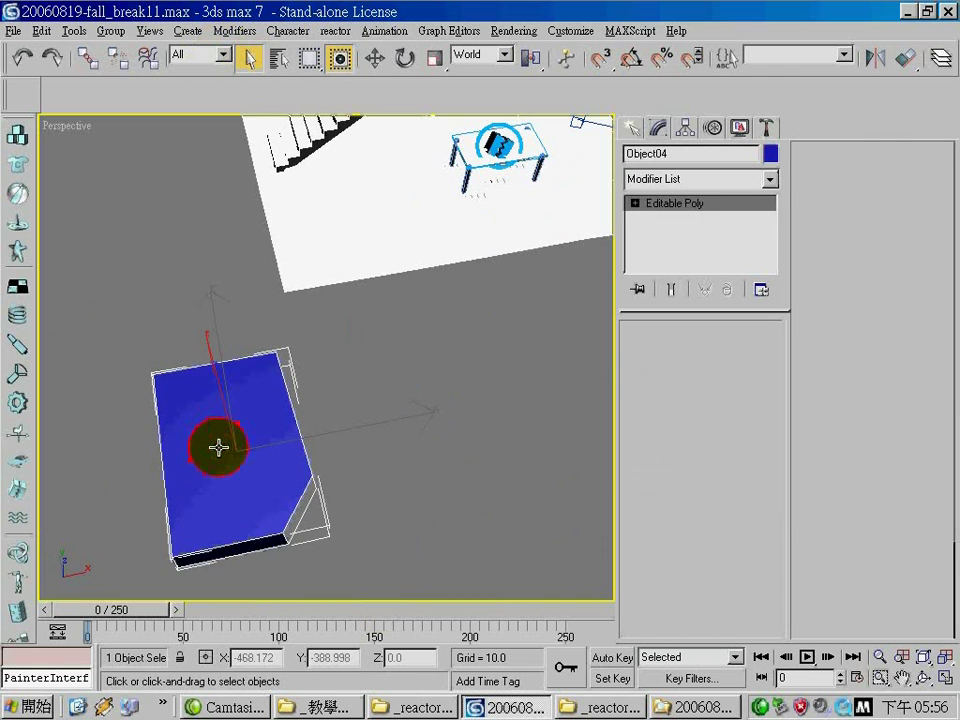
{"action": "key", "text": "Delete"}
{"action": "middle_click_drag", "start_coordinate": [459, 328], "coordinate": [422, 454]}
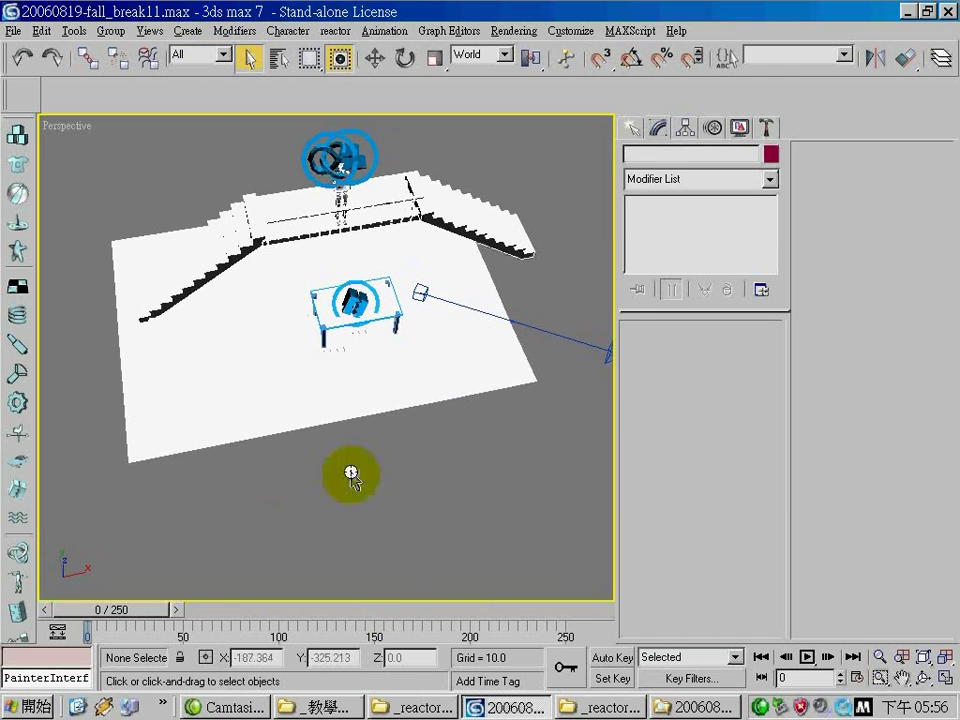
Orbit around the table and preview the figure's pose at frame 127
{"action": "left_click", "coordinate": [920, 680]}
{"action": "left_click_drag", "start_coordinate": [306, 360], "coordinate": [435, 375]}
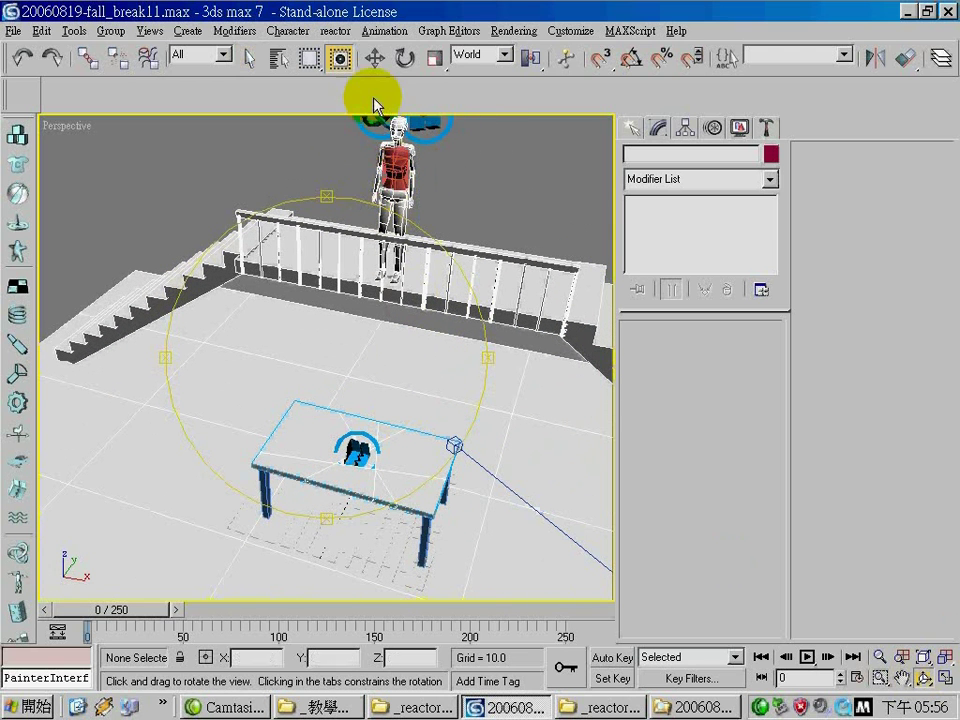
{"action": "left_click_drag", "start_coordinate": [144, 606], "coordinate": [50, 627]}
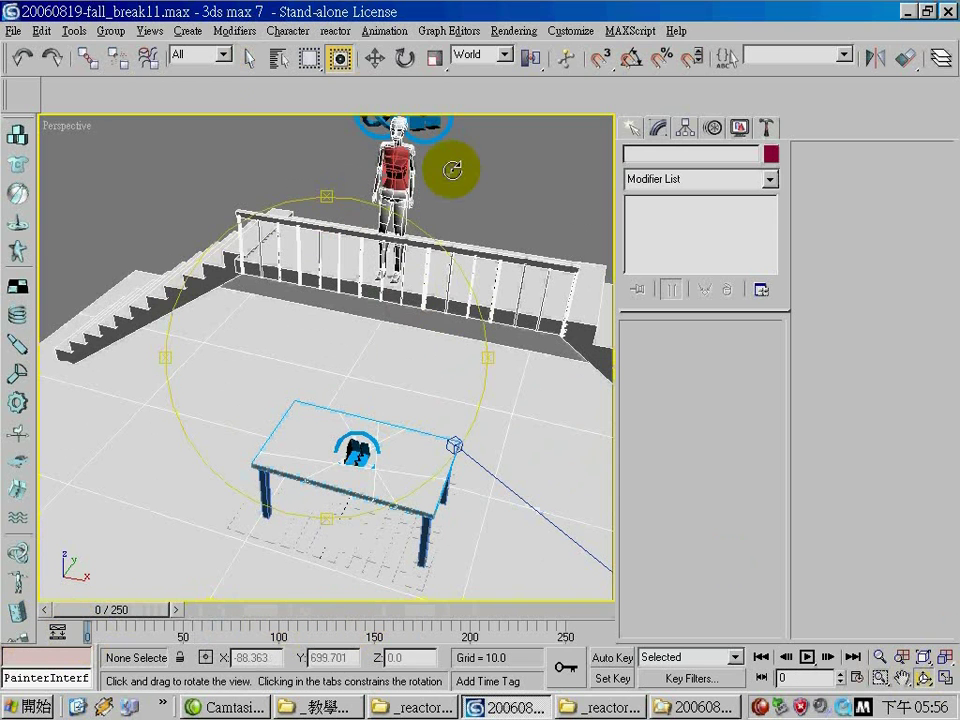
Select Bip01 Spine, show its Motion settings with Body Horizontal, and scrub back to frame 0
{"action": "left_click", "coordinate": [248, 57]}
{"action": "left_click", "coordinate": [392, 210]}
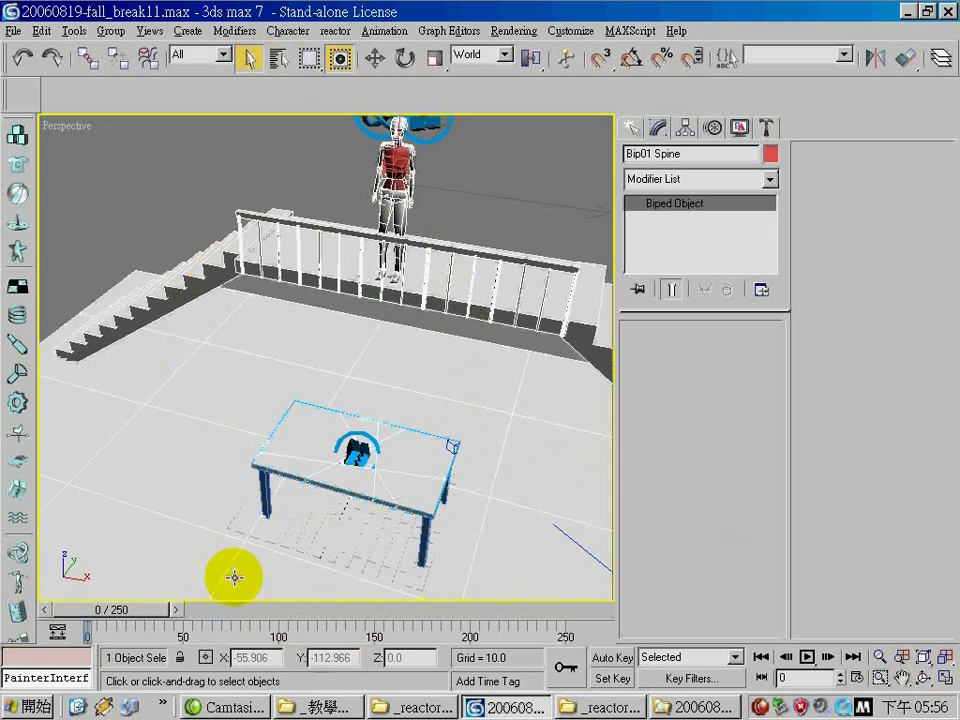
{"action": "left_click", "coordinate": [713, 127]}
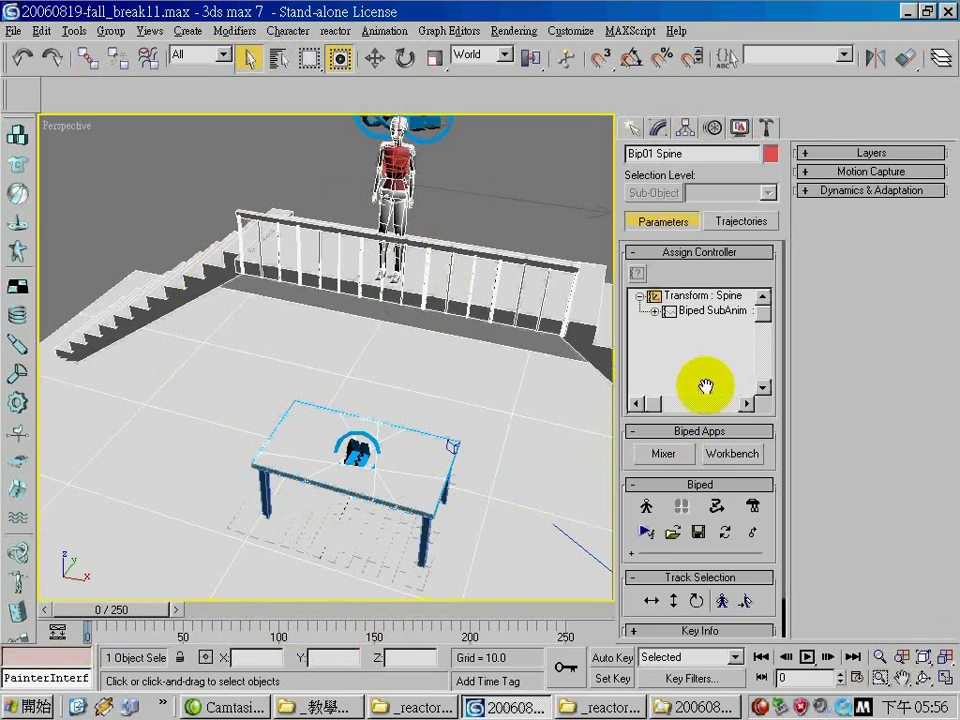
{"action": "left_click", "coordinate": [650, 600]}
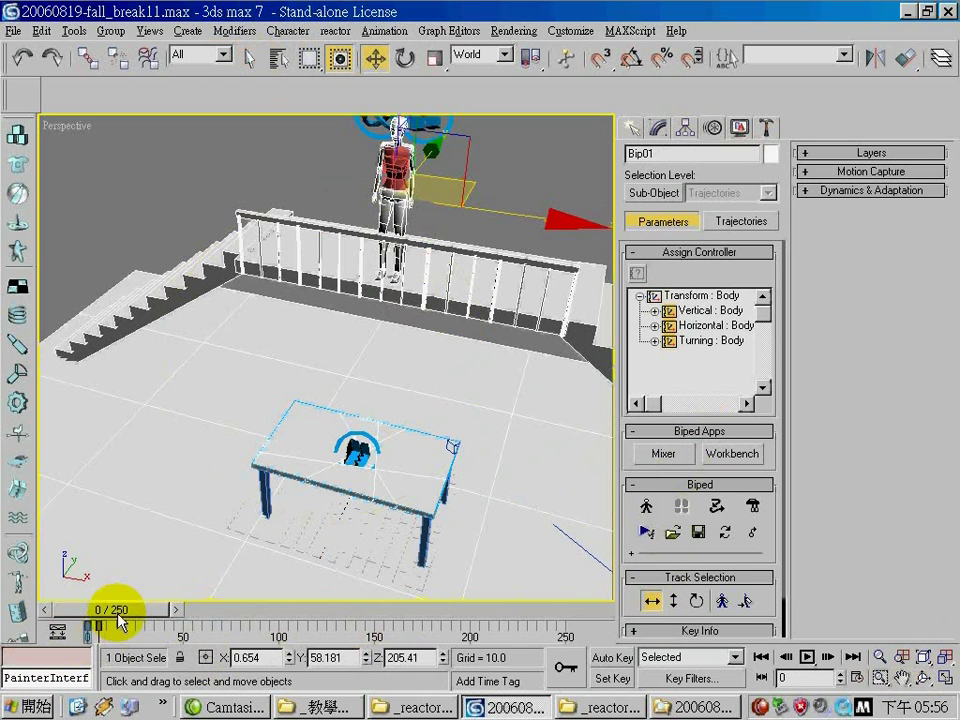
{"action": "left_click_drag", "start_coordinate": [122, 609], "coordinate": [86, 611]}
{"action": "key", "text": "w"}
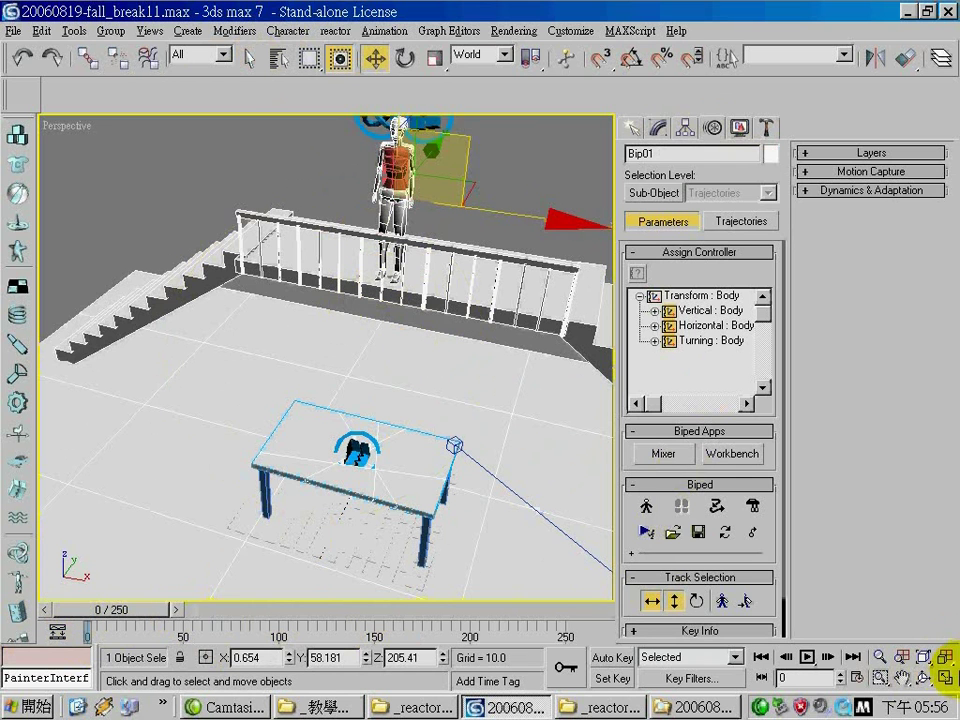
Orbit around the table and railing and preview the motion at frame 37
{"action": "left_click", "coordinate": [925, 683]}
{"action": "left_click_drag", "start_coordinate": [388, 353], "coordinate": [395, 228]}
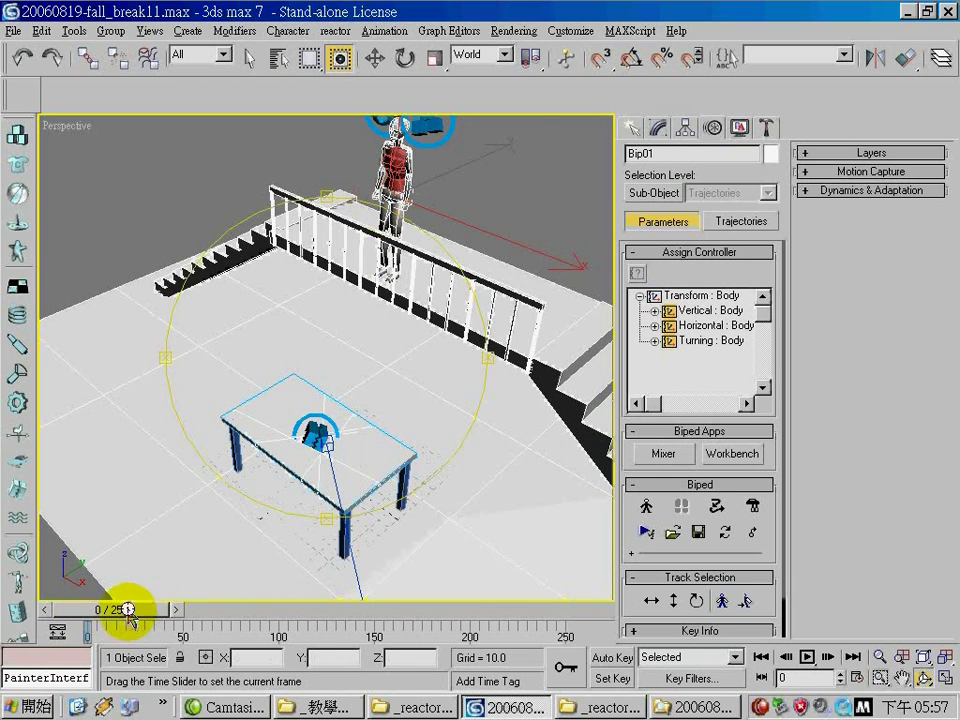
{"action": "left_click_drag", "start_coordinate": [129, 608], "coordinate": [80, 628]}
{"action": "left_click", "coordinate": [248, 58]}
Select desk01 and Fracture01, and orbit to a front-on view of the table
{"action": "left_click", "coordinate": [266, 439]}
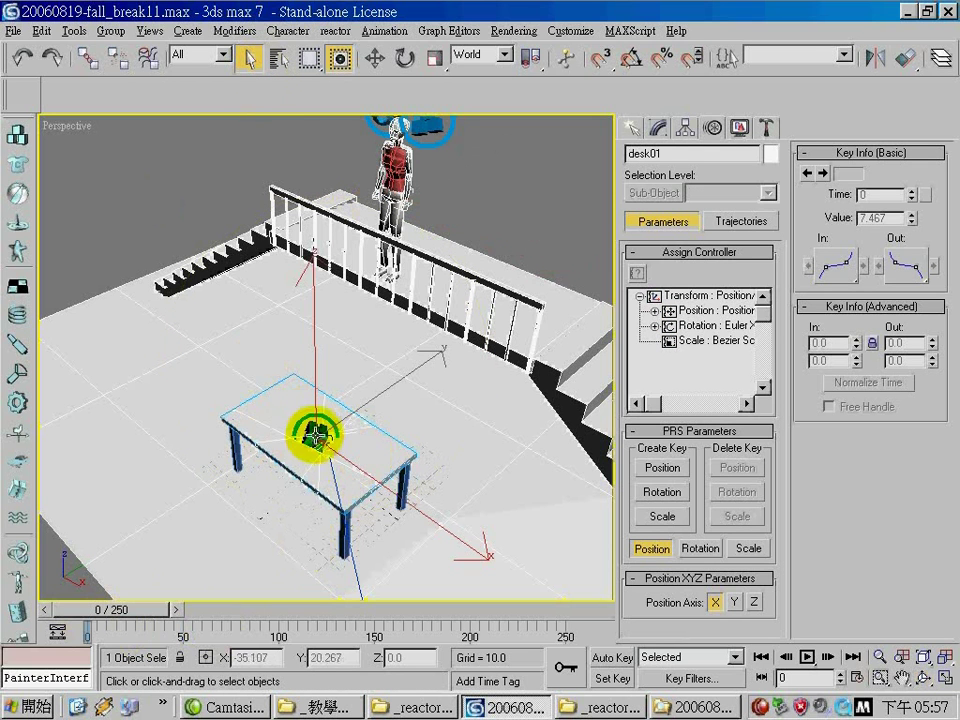
{"action": "left_click", "coordinate": [313, 427]}
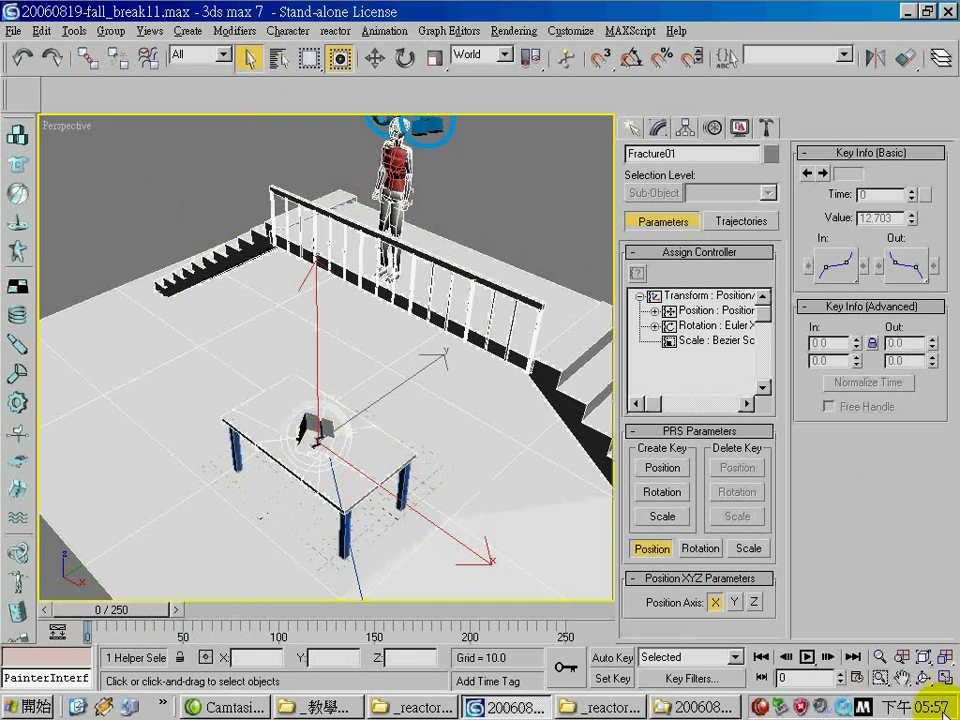
{"action": "key", "text": "ctrl+r"}
{"action": "left_click_drag", "start_coordinate": [322, 384], "coordinate": [208, 332]}
{"action": "left_click", "coordinate": [247, 57]}
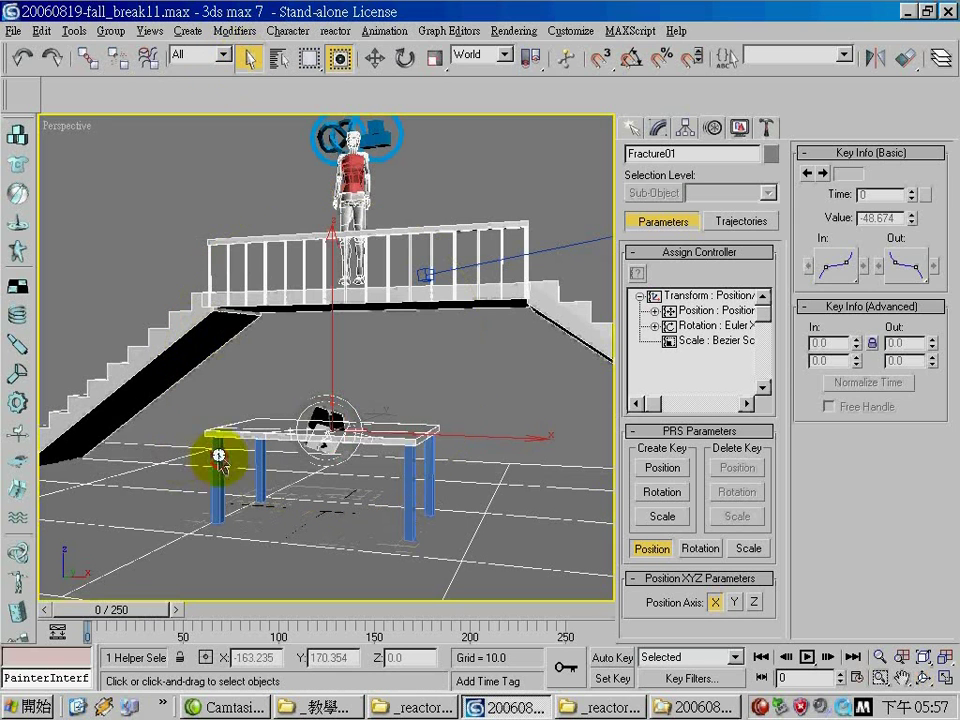
Select desk leg01, orbit around the desk, and select the Bip01RBCollection helper above the figure
{"action": "left_click", "coordinate": [221, 456]}
{"action": "left_click", "coordinate": [923, 678]}
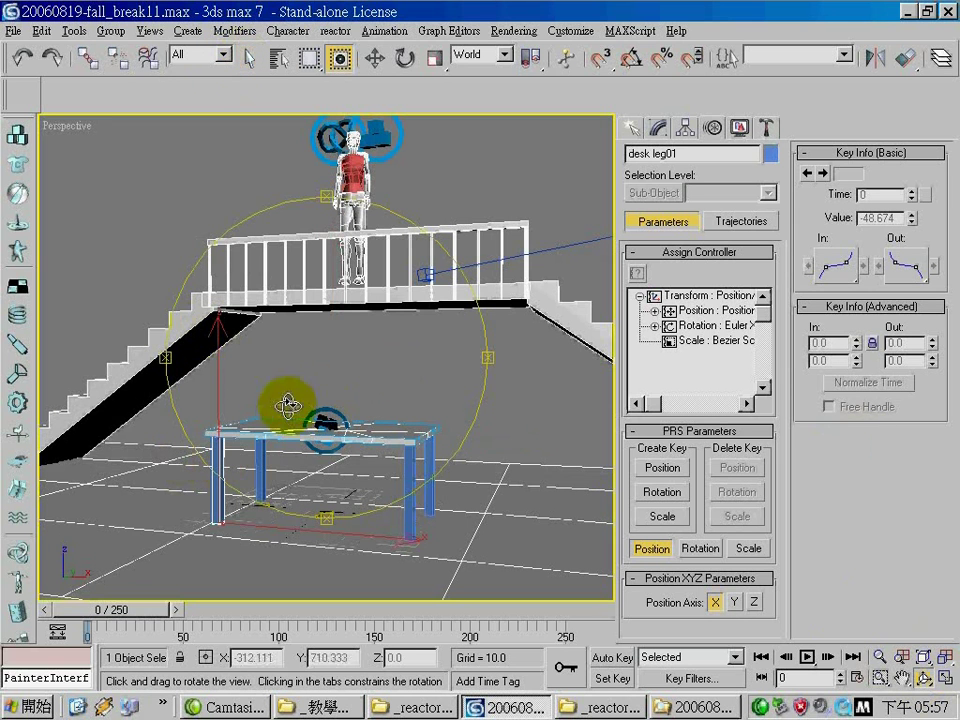
{"action": "left_click_drag", "start_coordinate": [286, 422], "coordinate": [171, 491]}
{"action": "left_click_drag", "start_coordinate": [377, 300], "coordinate": [360, 339]}
{"action": "middle_click_drag", "start_coordinate": [381, 266], "coordinate": [354, 378]}
{"action": "left_click", "coordinate": [250, 57]}
{"action": "left_click", "coordinate": [362, 160]}
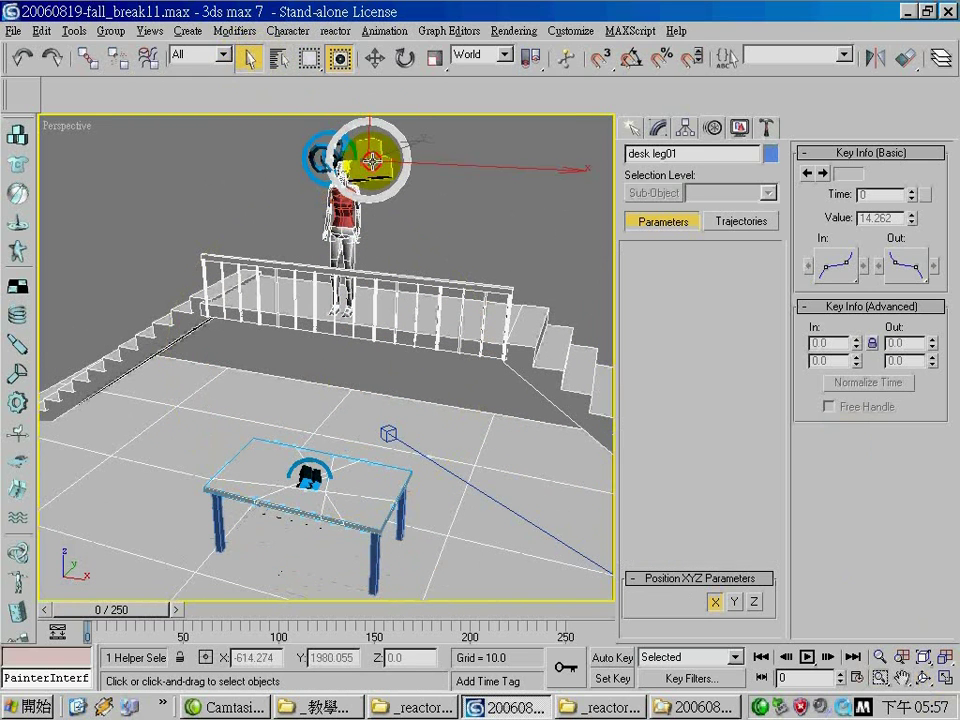
Check Bip01RBCollection's properties, then run the reactor preview and drag the fallen figure
{"action": "left_click", "coordinate": [660, 127]}
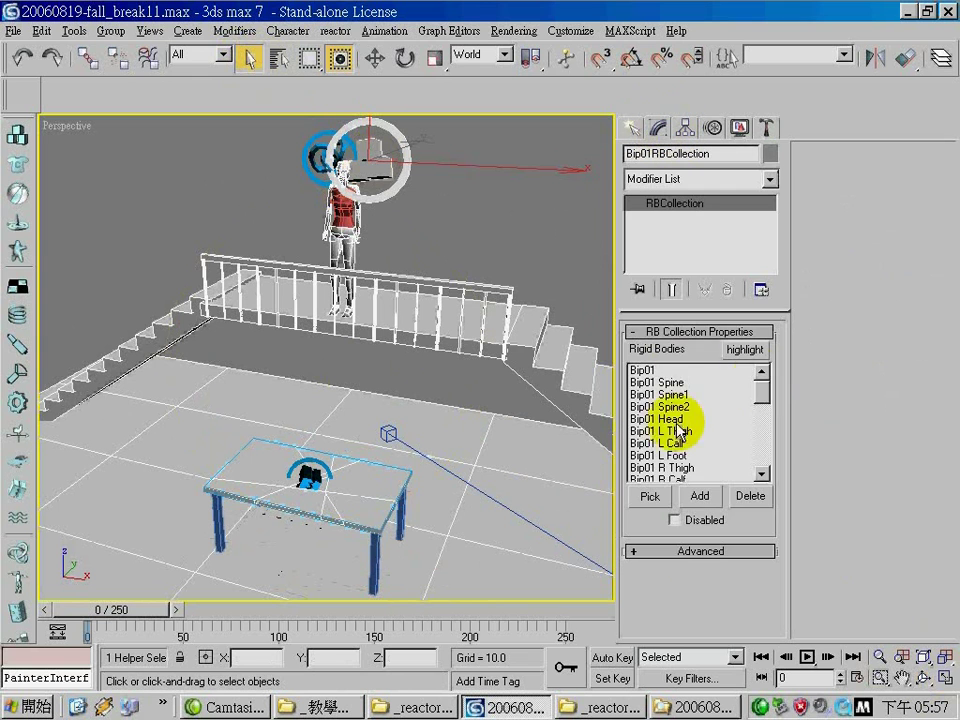
{"action": "left_click_drag", "start_coordinate": [761, 385], "coordinate": [740, 456]}
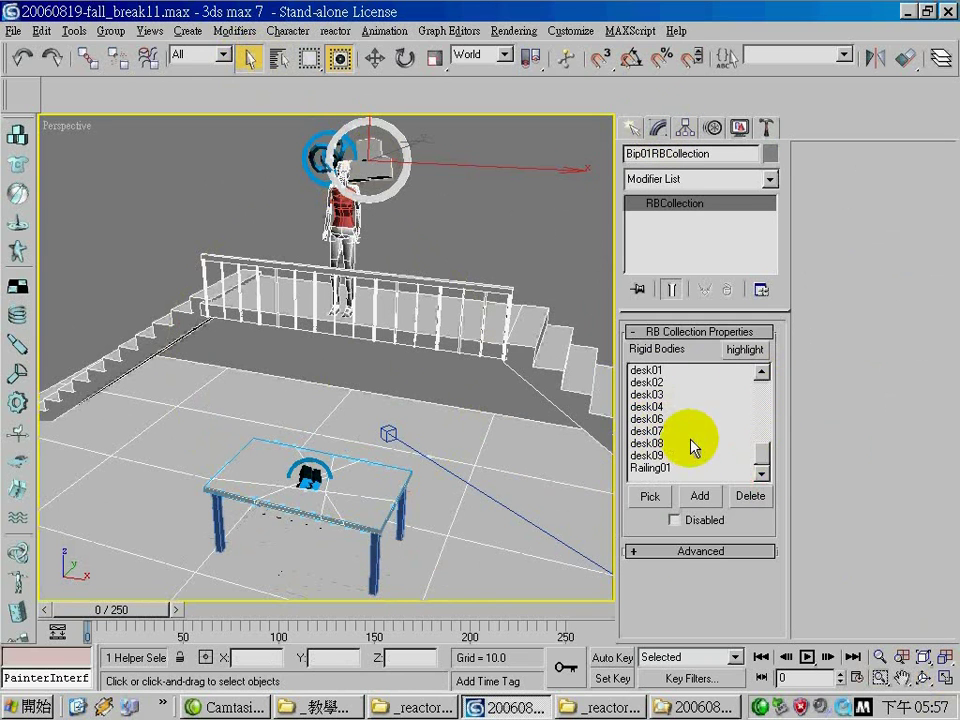
{"action": "left_click", "coordinate": [766, 127]}
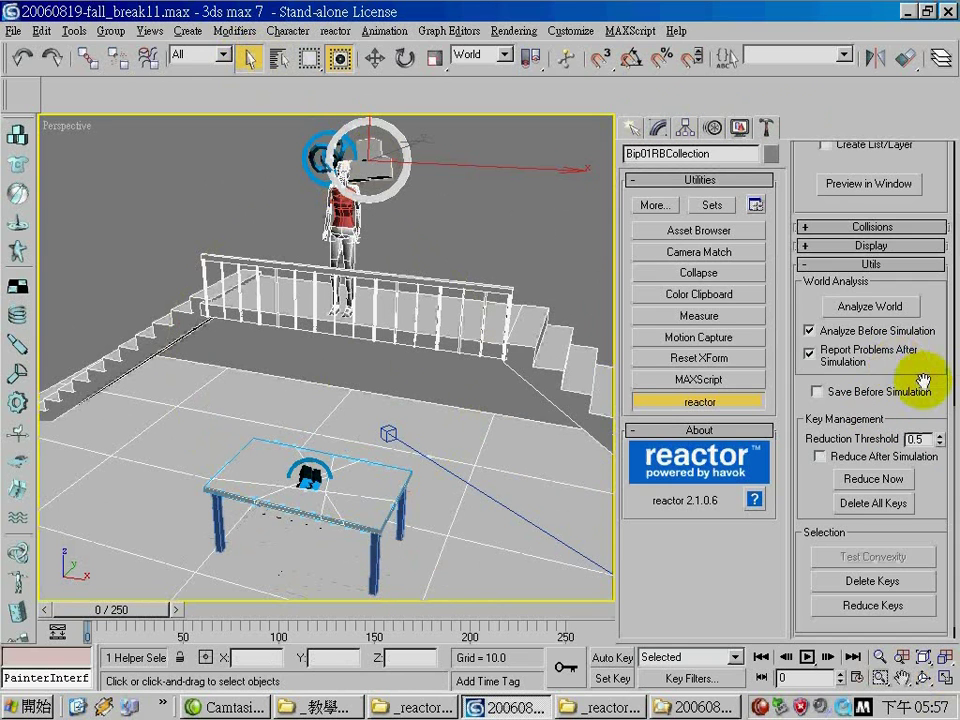
{"action": "left_click_drag", "start_coordinate": [933, 184], "coordinate": [943, 339]}
{"action": "left_click", "coordinate": [900, 350]}
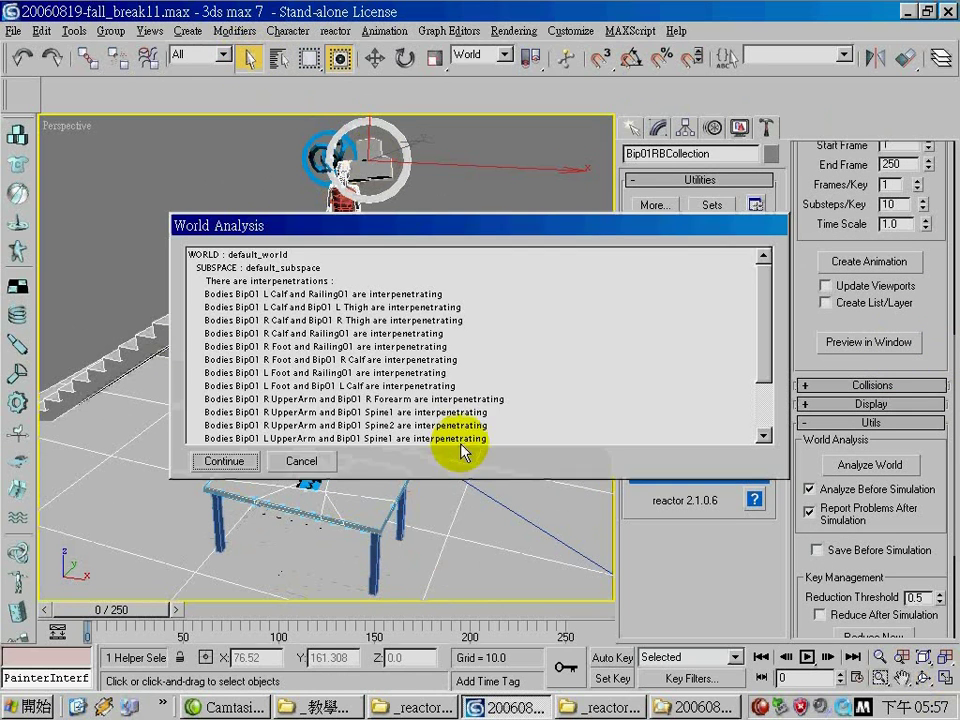
{"action": "left_click", "coordinate": [222, 401]}
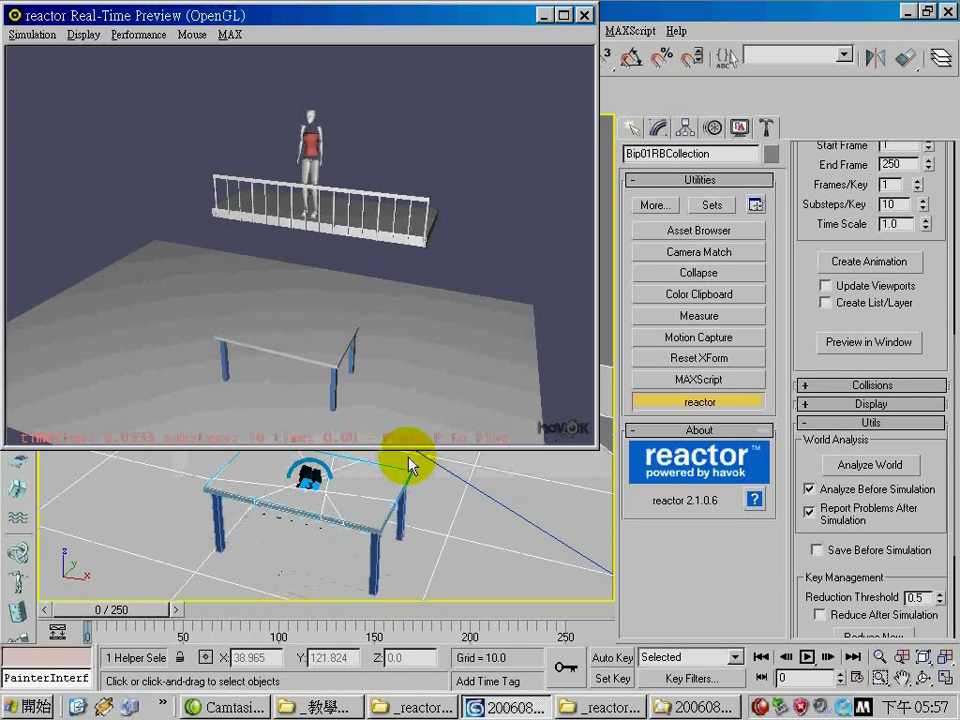
{"action": "key", "text": "p"}
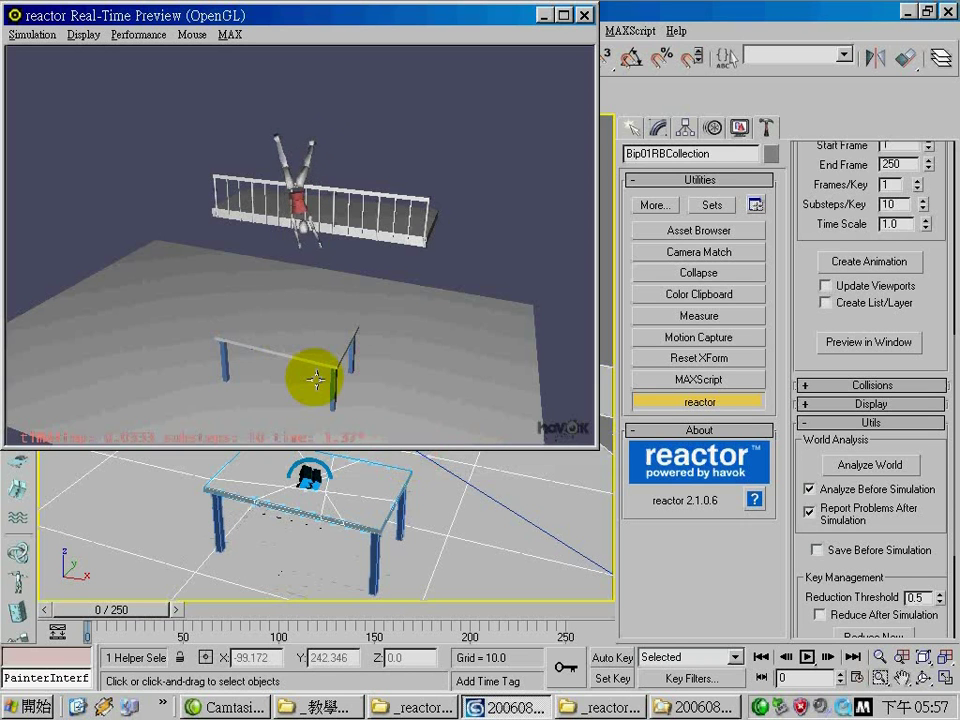
{"action": "left_click_drag", "start_coordinate": [316, 378], "coordinate": [285, 335]}
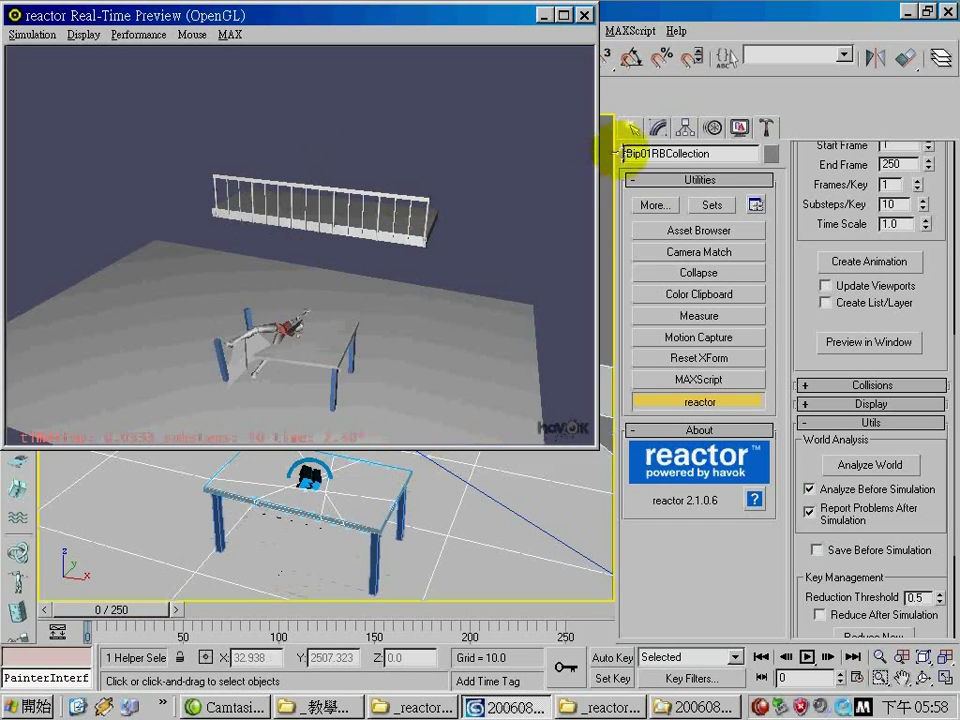
Close the preview, then play and scrub the catch-rail jump animation, stopping at frame 33
{"action": "left_click", "coordinate": [584, 16]}
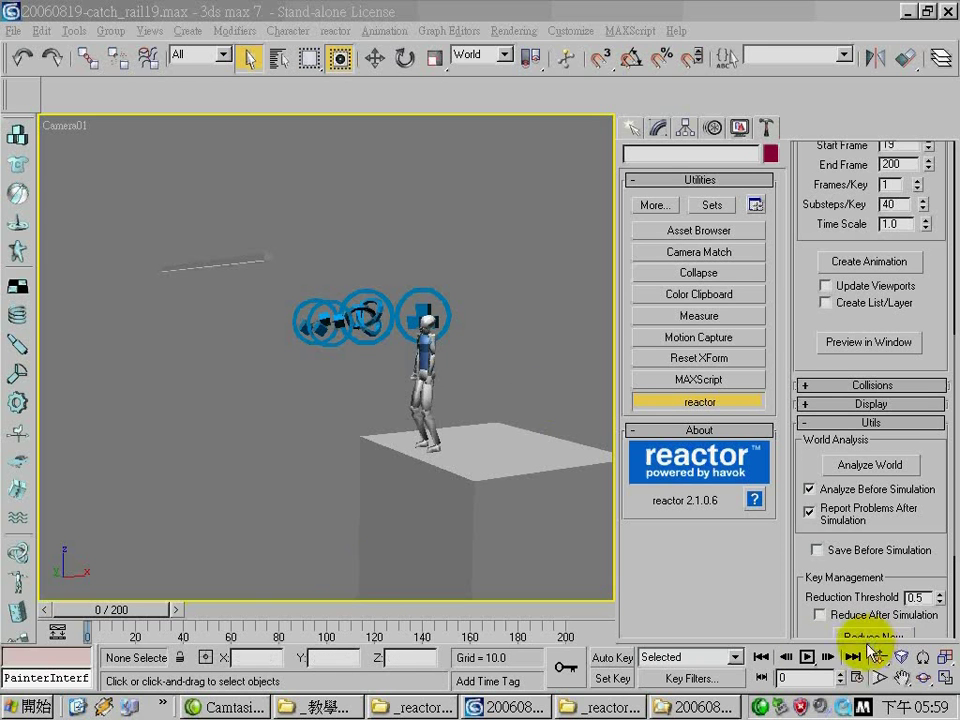
{"action": "left_click", "coordinate": [808, 657]}
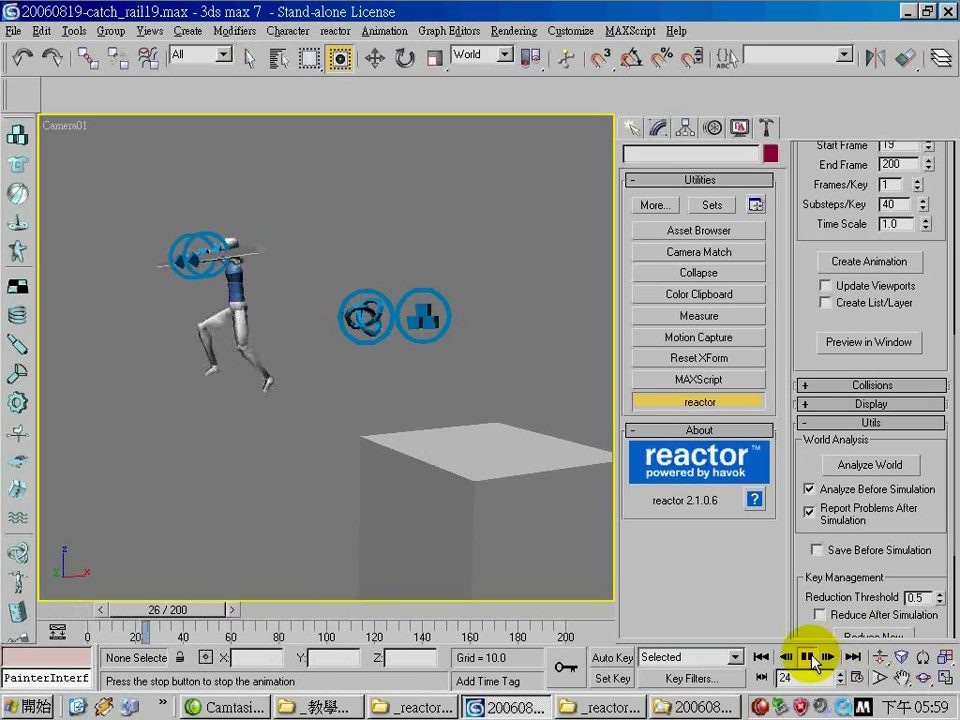
{"action": "left_click_drag", "start_coordinate": [228, 609], "coordinate": [165, 627]}
{"action": "left_click", "coordinate": [240, 379]}
{"action": "left_click_drag", "start_coordinate": [226, 289], "coordinate": [175, 262]}
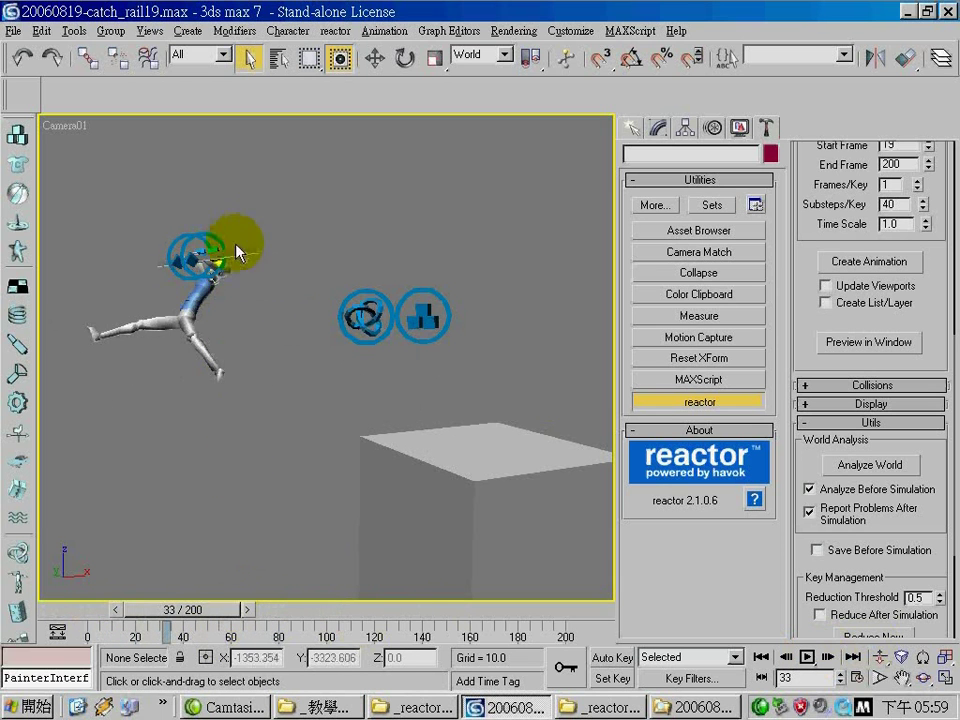
{"action": "left_click_drag", "start_coordinate": [222, 610], "coordinate": [715, 657]}
Replay the jump from the first frame, stopping at frame 36, and step through its start
{"action": "key", "text": "Home"}
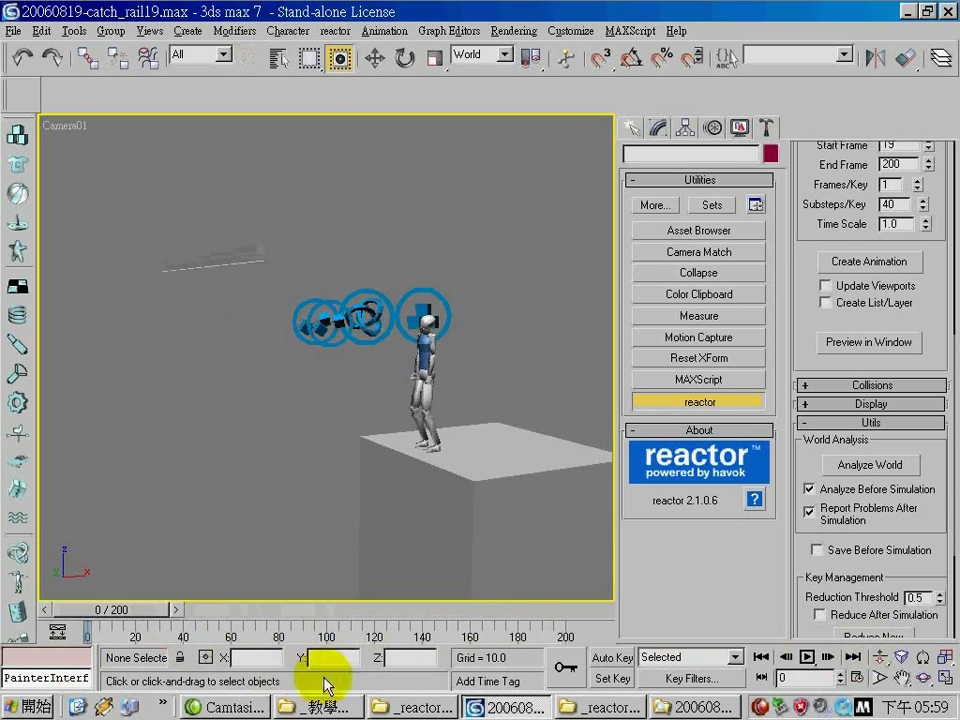
{"action": "left_click", "coordinate": [808, 657]}
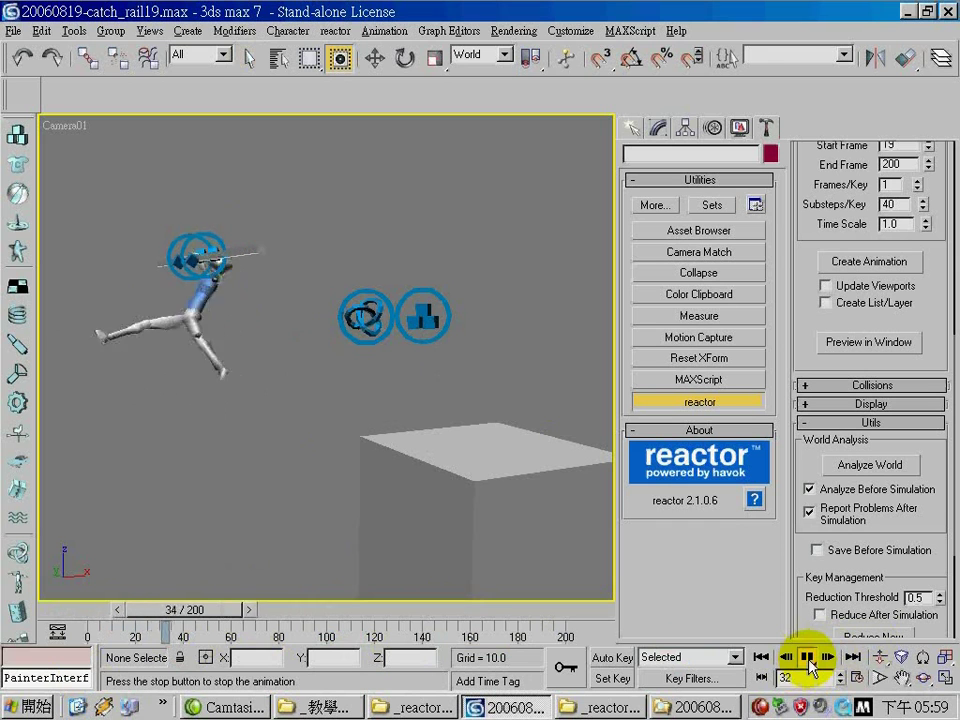
{"action": "left_click", "coordinate": [190, 456]}
{"action": "left_click_drag", "start_coordinate": [212, 608], "coordinate": [3, 618]}
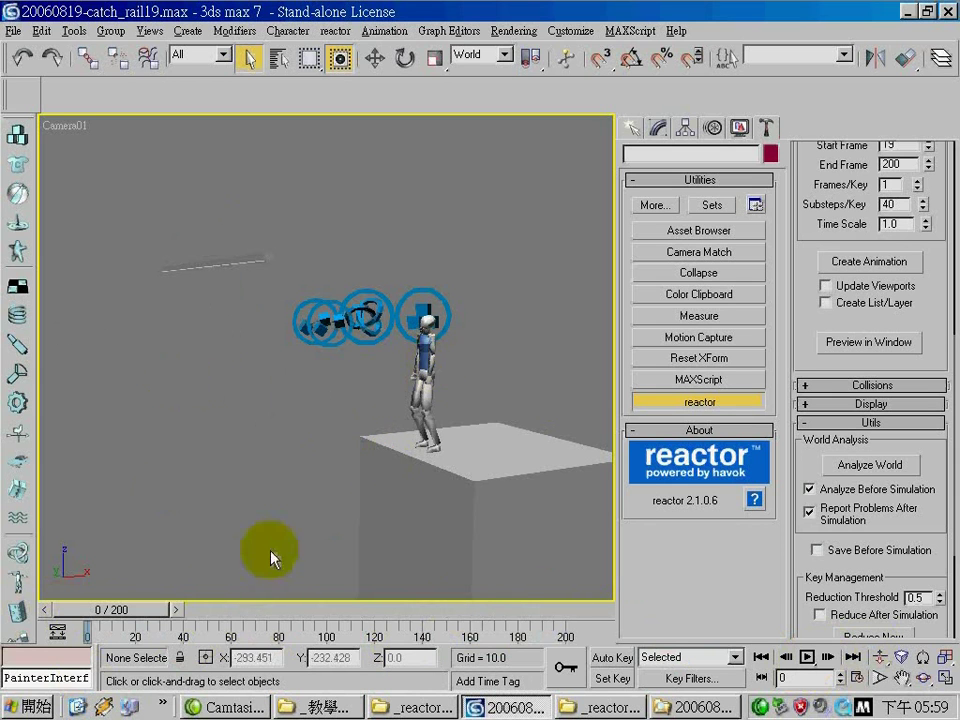
{"action": "left_click_drag", "start_coordinate": [141, 612], "coordinate": [176, 612]}
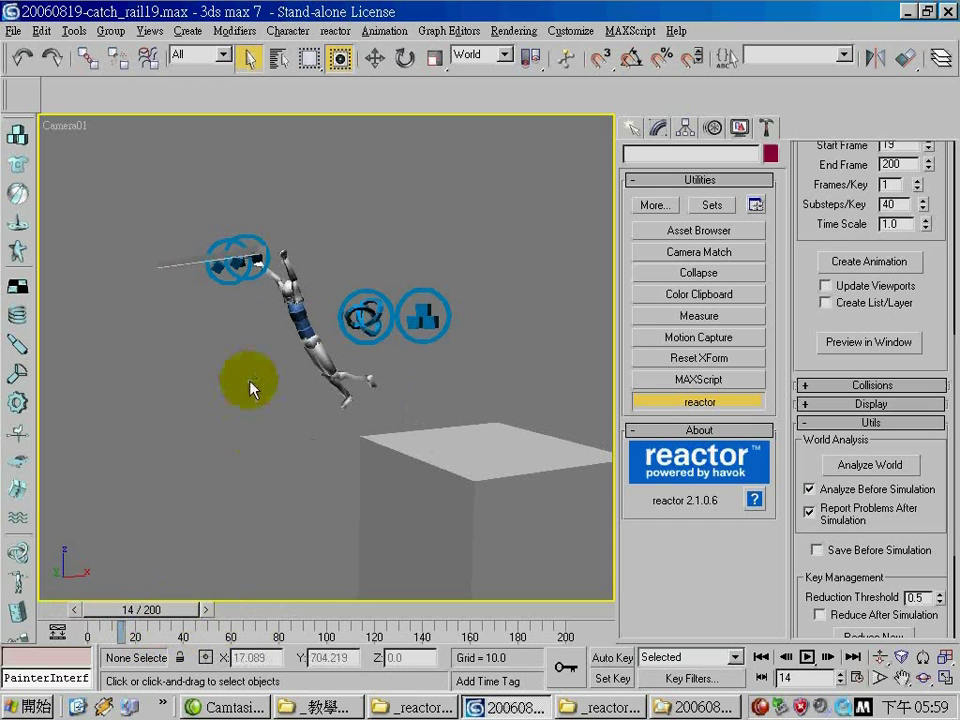
Select the biped's left upper arm and left hand and move to frame 19
{"action": "left_click", "coordinate": [302, 298]}
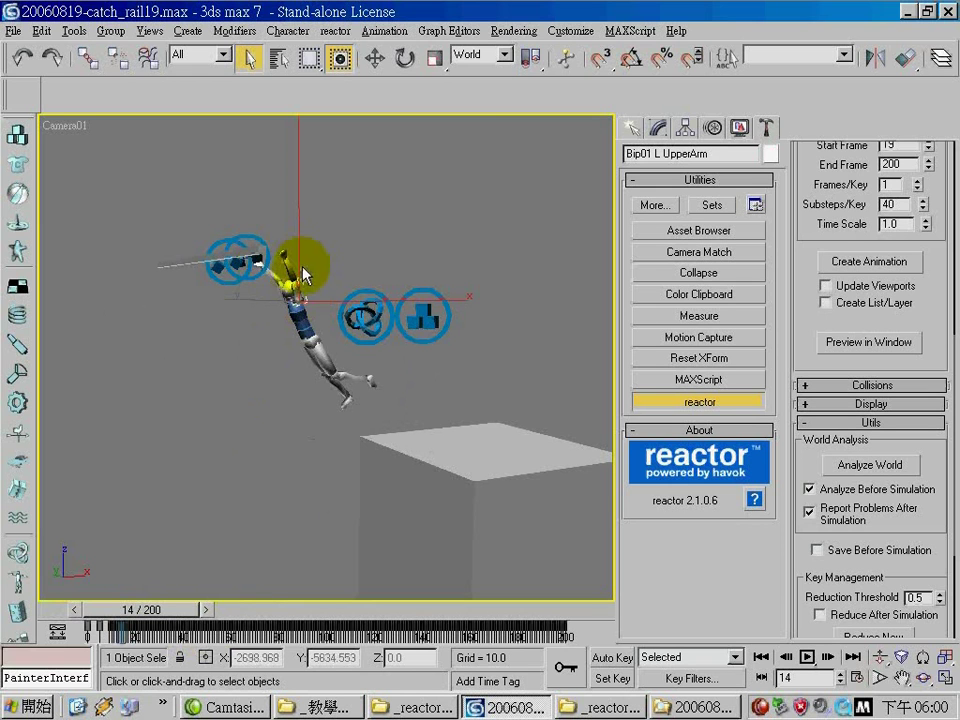
{"action": "left_click", "coordinate": [311, 242]}
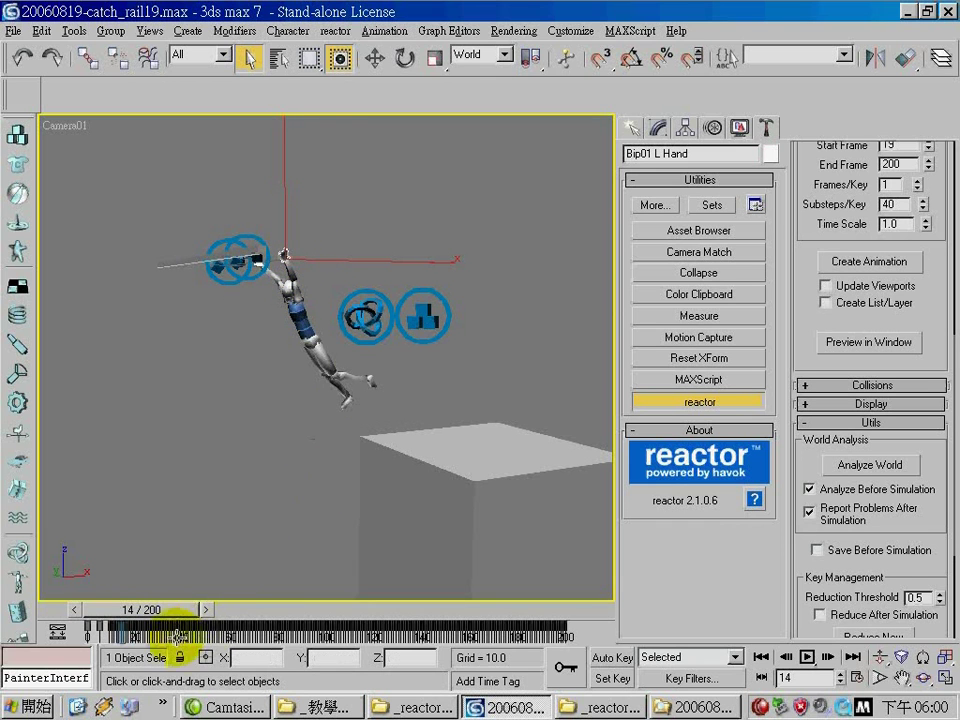
{"action": "mouse_move", "coordinate": [180, 607]}
{"action": "left_mouse_down"}
{"action": "mouse_move", "coordinate": [193, 622]}
{"action": "mouse_move", "coordinate": [180, 622]}
{"action": "mouse_move", "coordinate": [191, 622]}
{"action": "left_mouse_up"}
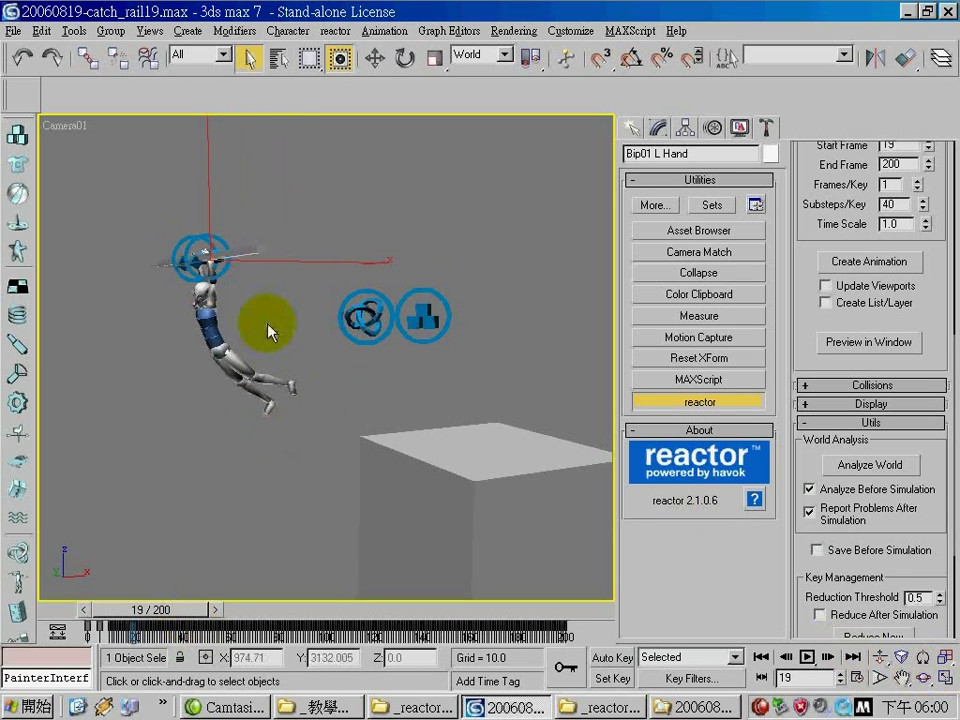
Switch to the perspective view and orbit in close on the biped's hands on the rail
{"action": "key", "text": "p"}
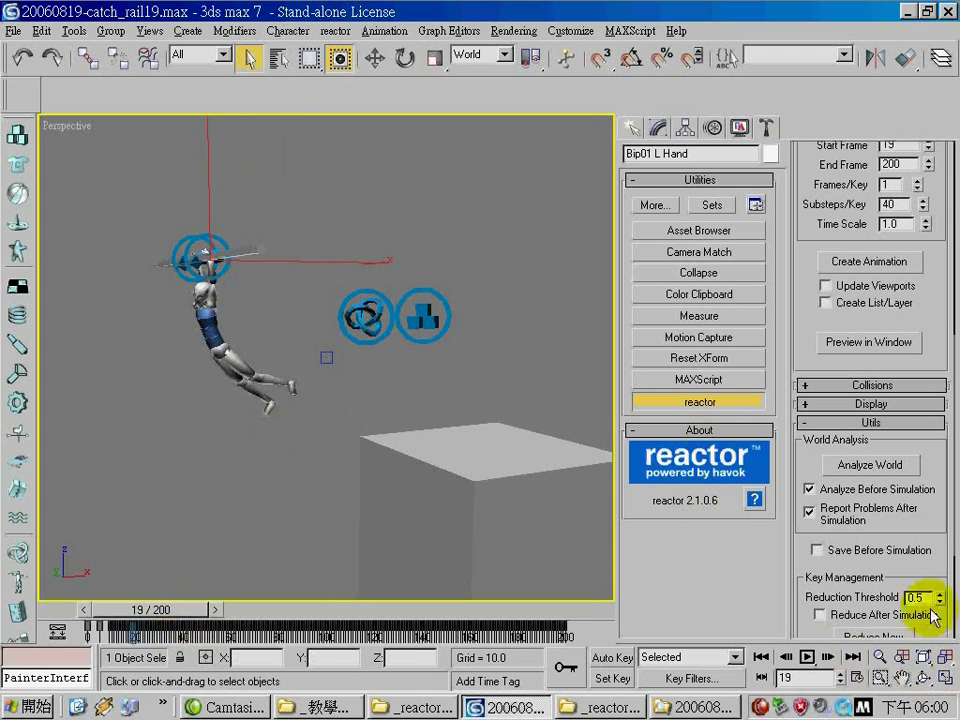
{"action": "left_click", "coordinate": [922, 677]}
{"action": "left_click_drag", "start_coordinate": [349, 379], "coordinate": [311, 386]}
{"action": "left_click_drag", "start_coordinate": [257, 216], "coordinate": [392, 391]}
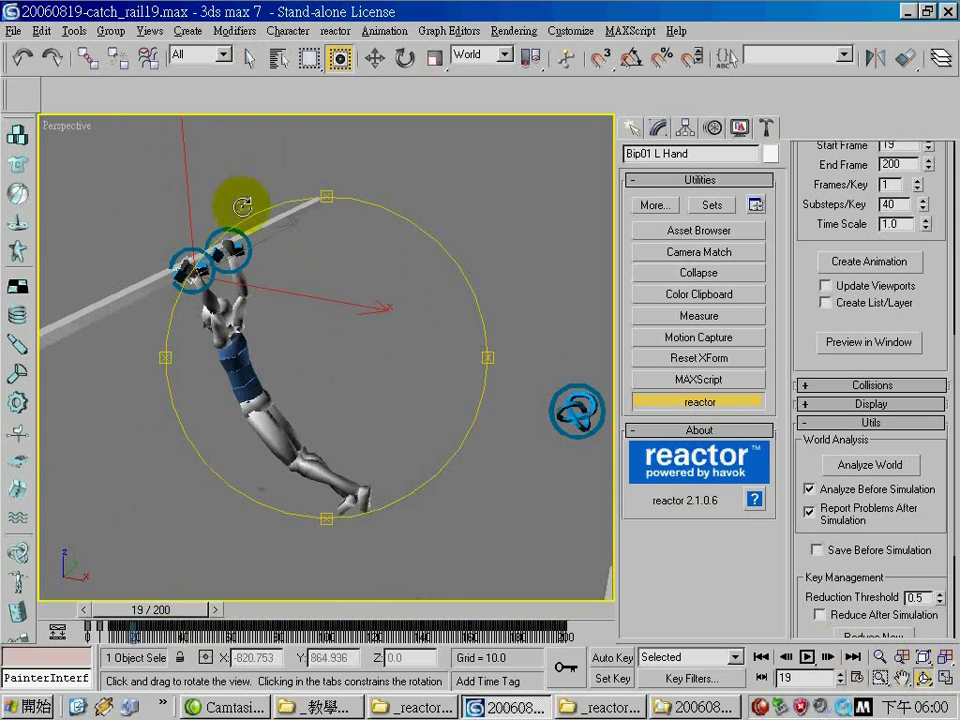
{"action": "left_click_drag", "start_coordinate": [313, 343], "coordinate": [429, 401]}
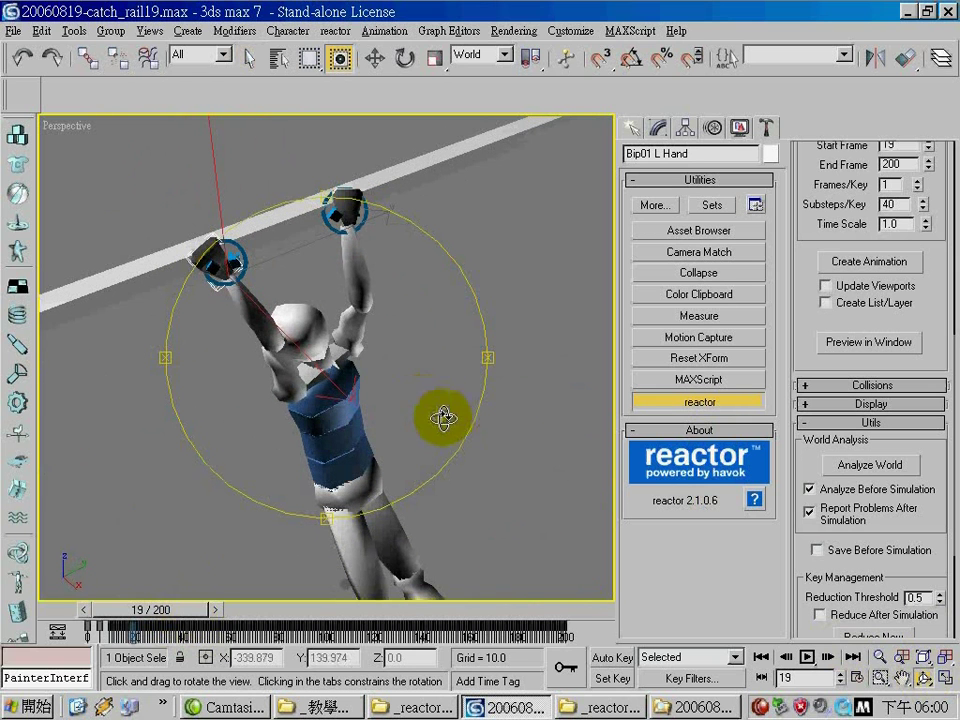
Select Box02 and Point-Point01 to check its Bip01 R Hand child and Box02 parent
{"action": "left_click", "coordinate": [248, 58]}
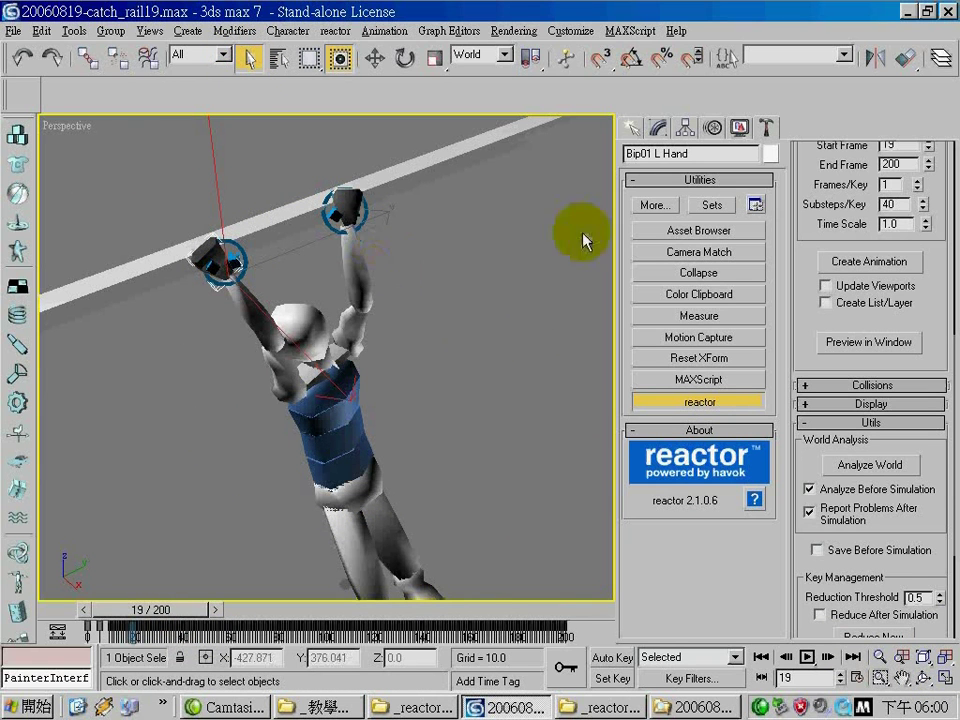
{"action": "left_click", "coordinate": [331, 216]}
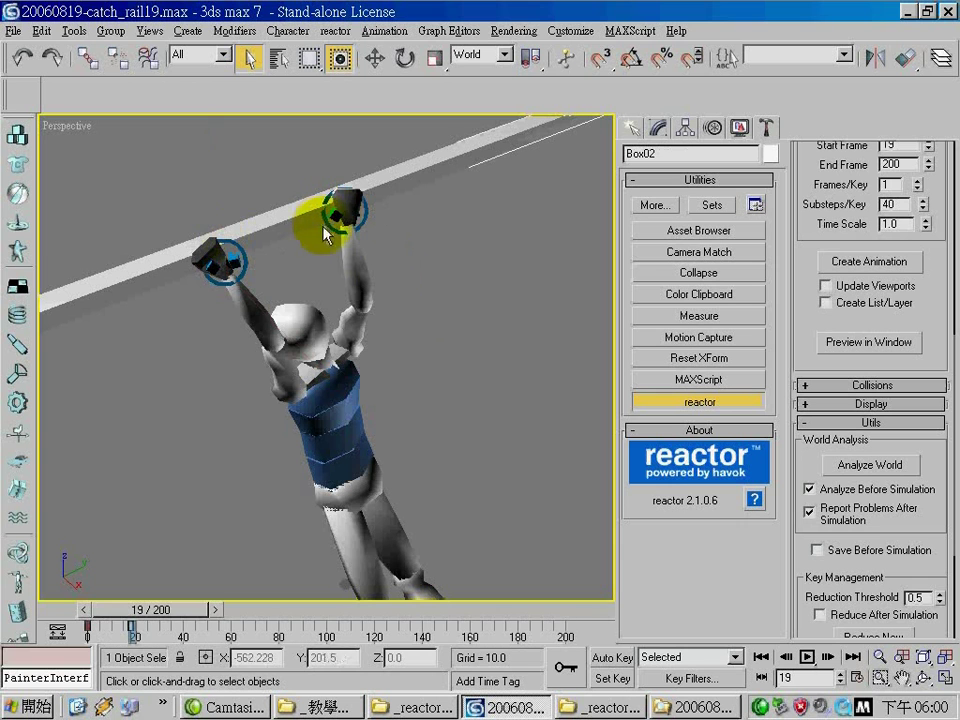
{"action": "left_click", "coordinate": [331, 222]}
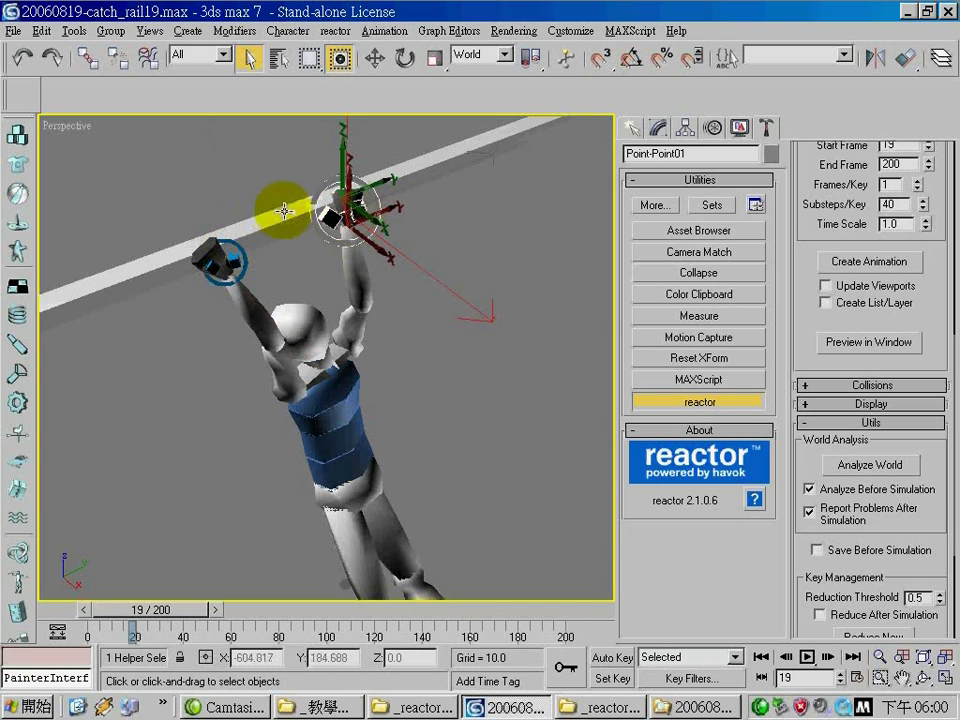
{"action": "left_click", "coordinate": [657, 127]}
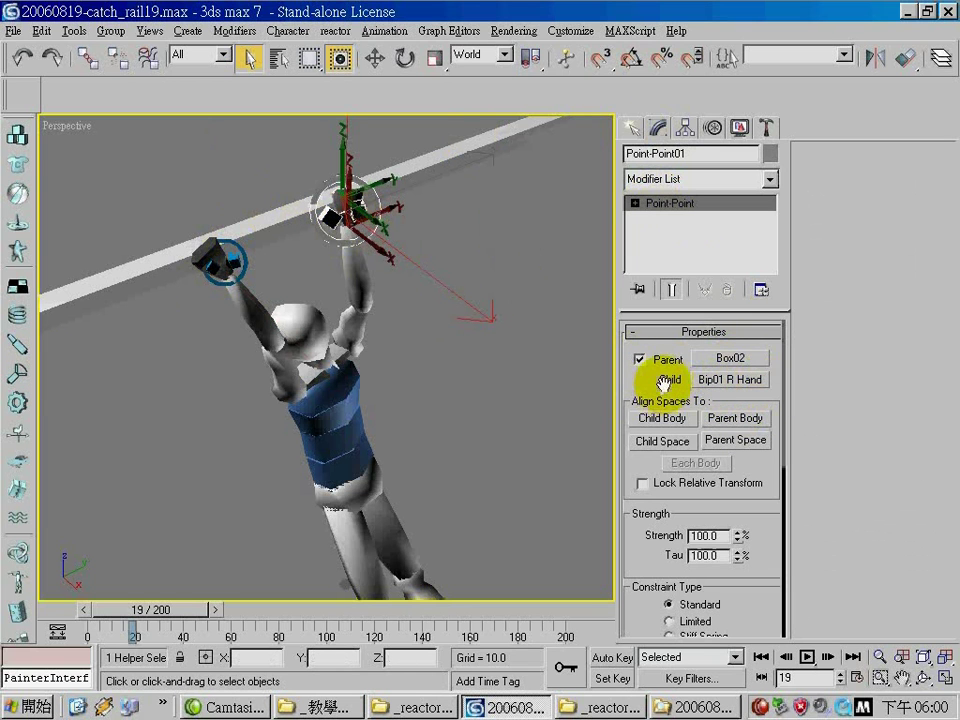
Deselect the constraint, return to the reactor utility settings, and reframe the hanging biped
{"action": "left_click", "coordinate": [489, 369]}
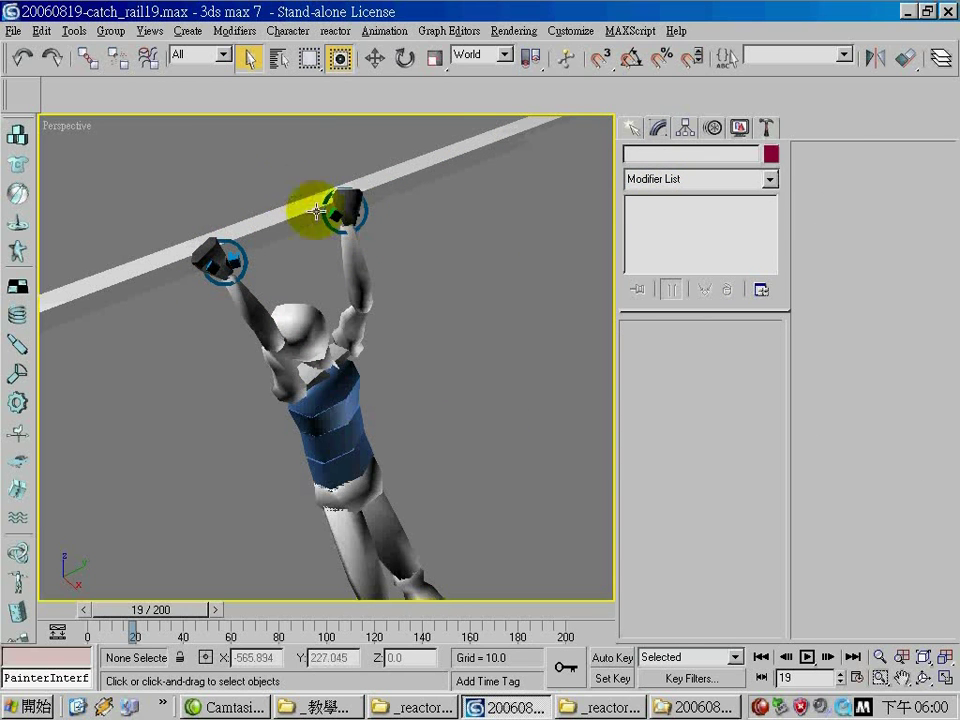
{"action": "left_click", "coordinate": [766, 127]}
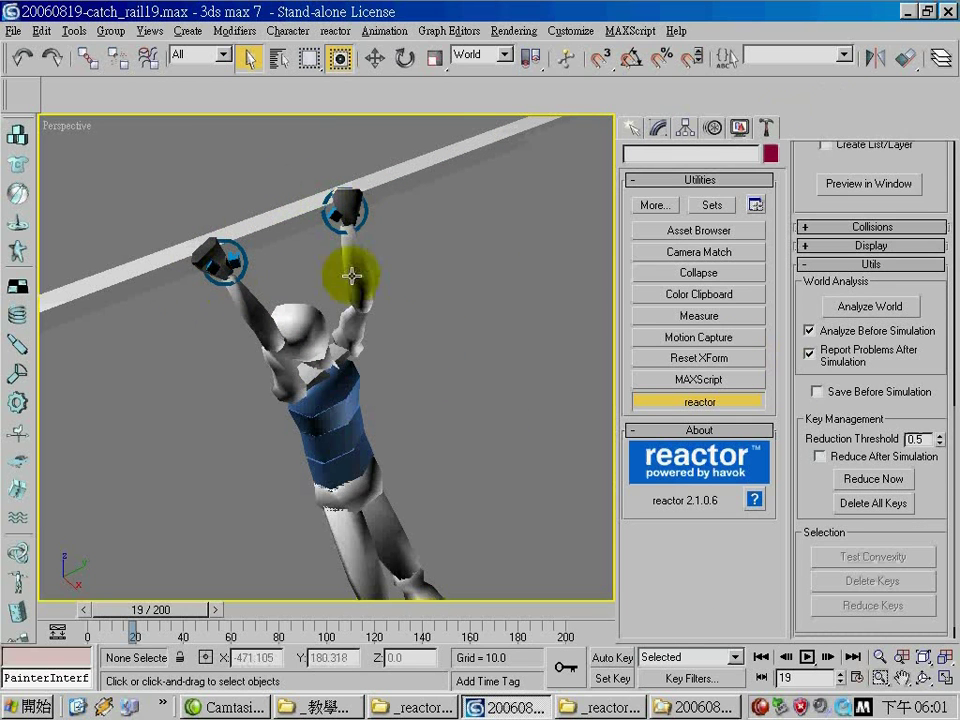
{"action": "left_click_drag", "start_coordinate": [931, 203], "coordinate": [930, 585]}
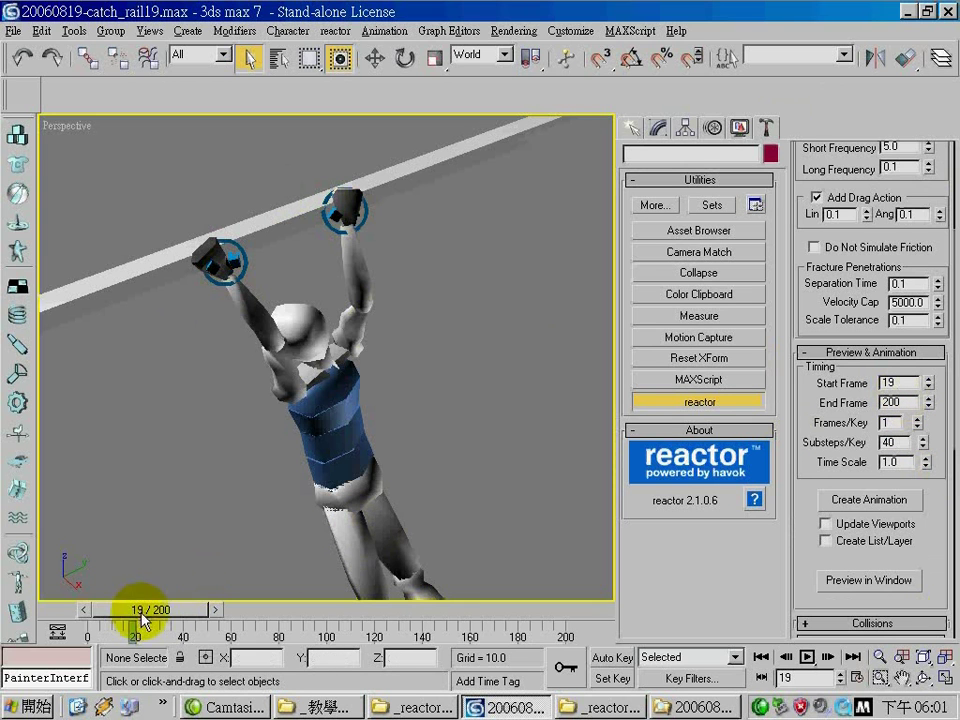
{"action": "middle_click_drag", "start_coordinate": [311, 450], "coordinate": [418, 358]}
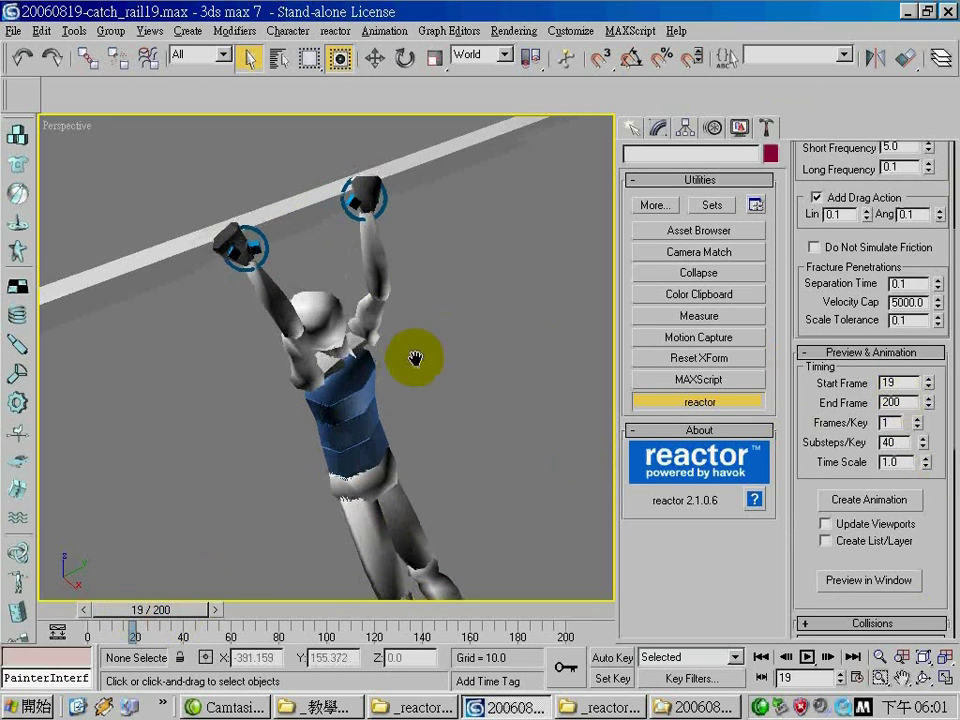
{"action": "left_click", "coordinate": [924, 683]}
{"action": "left_click_drag", "start_coordinate": [540, 405], "coordinate": [480, 285]}
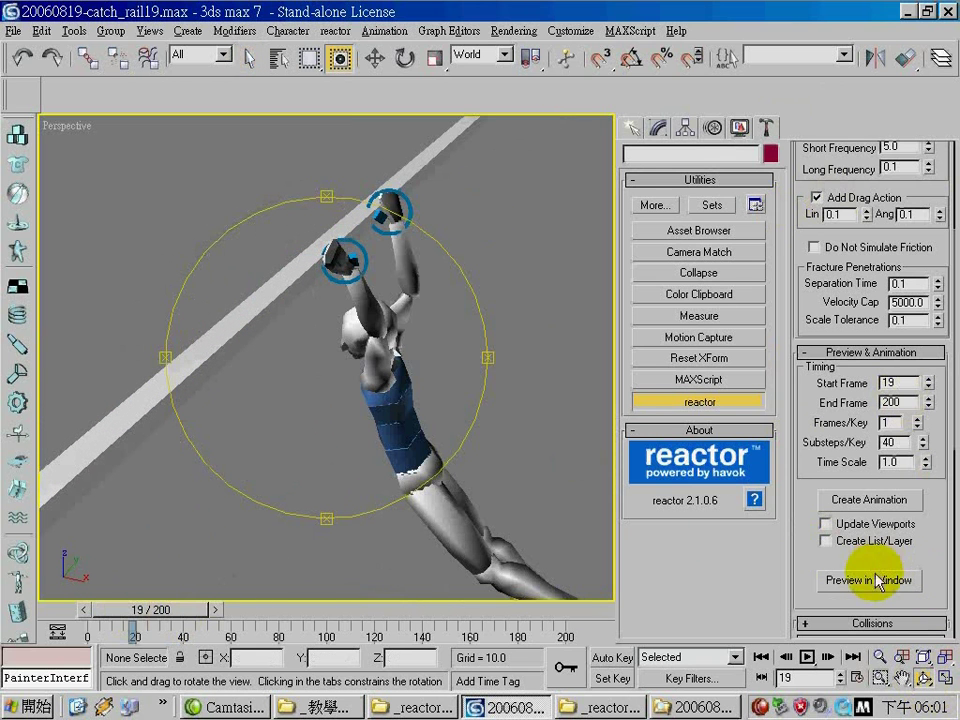
Preview the biped swinging from the rail, pull it by the hand, then close the preview
{"action": "left_click", "coordinate": [826, 579]}
{"action": "key", "text": "Return"}
{"action": "key", "text": "p"}
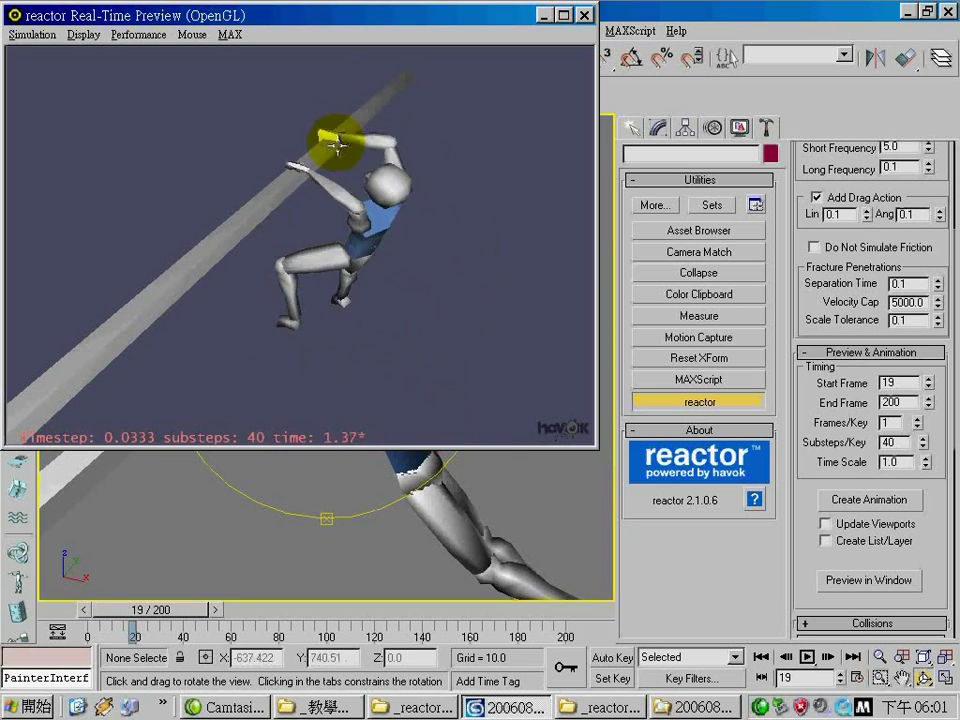
{"action": "left_click_drag", "start_coordinate": [293, 178], "coordinate": [467, 219]}
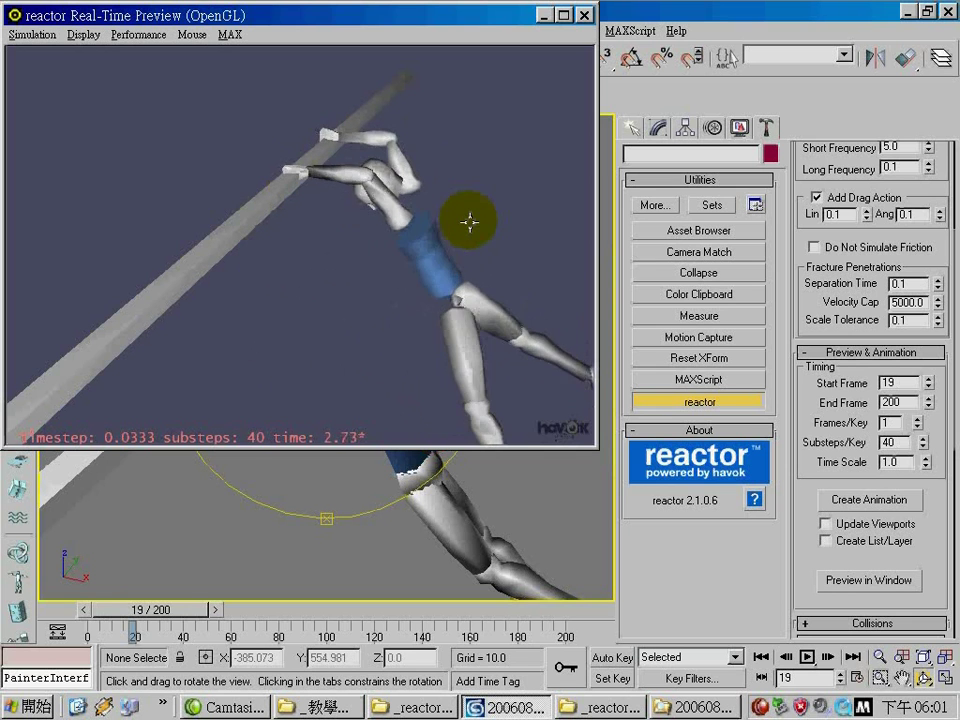
{"action": "left_click", "coordinate": [585, 16]}
{"action": "left_click_drag", "start_coordinate": [456, 285], "coordinate": [355, 390]}
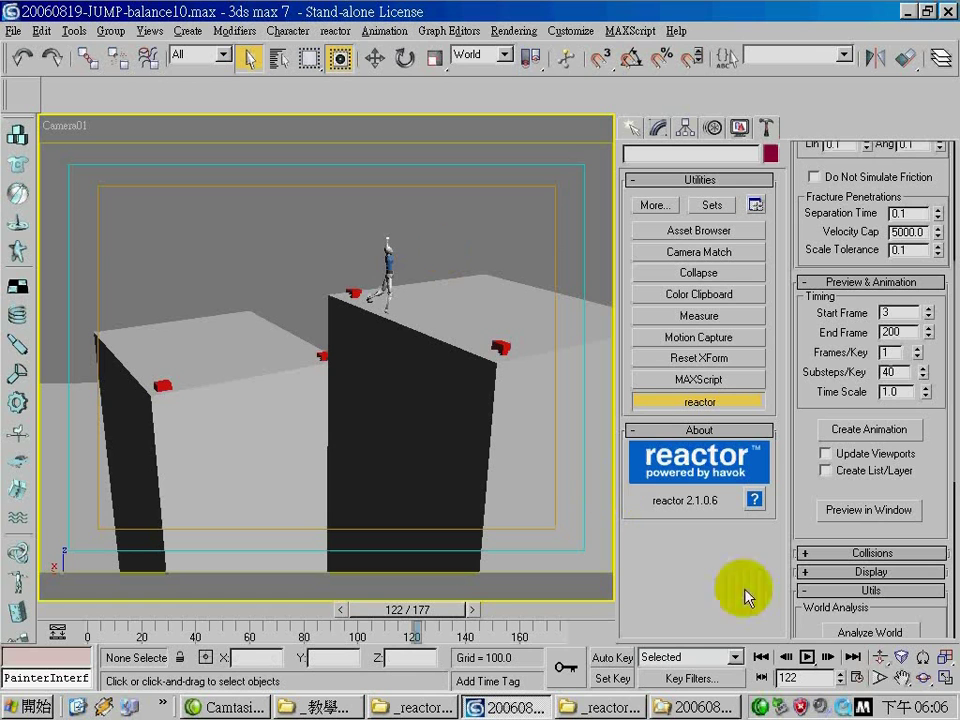
{"action": "left_click", "coordinate": [804, 657]}
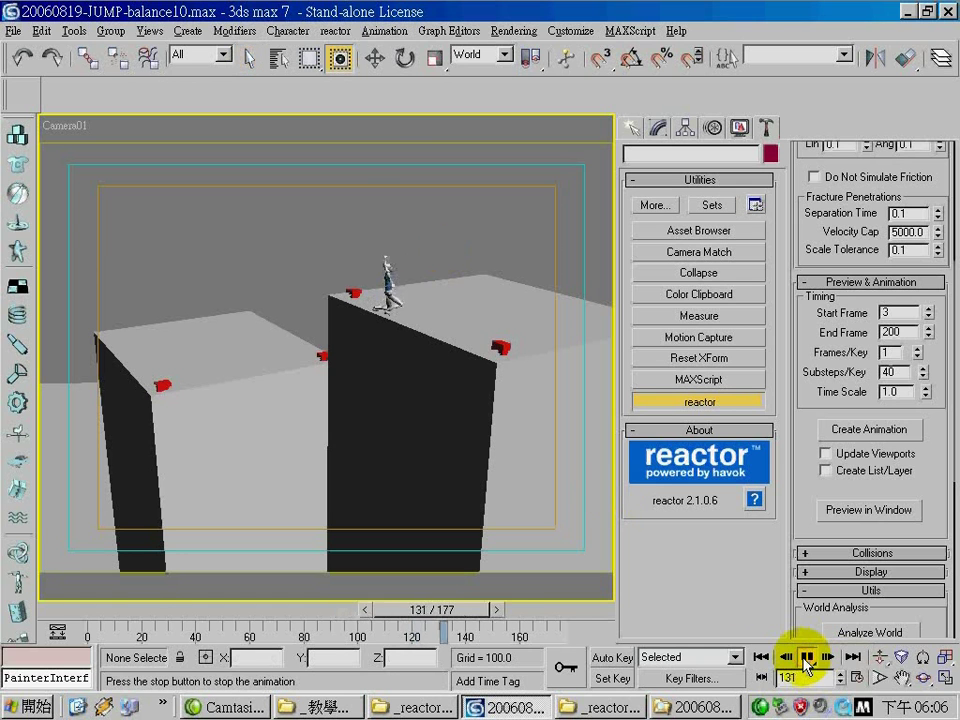
{"action": "left_click", "coordinate": [760, 657]}
{"action": "left_click", "coordinate": [806, 658]}
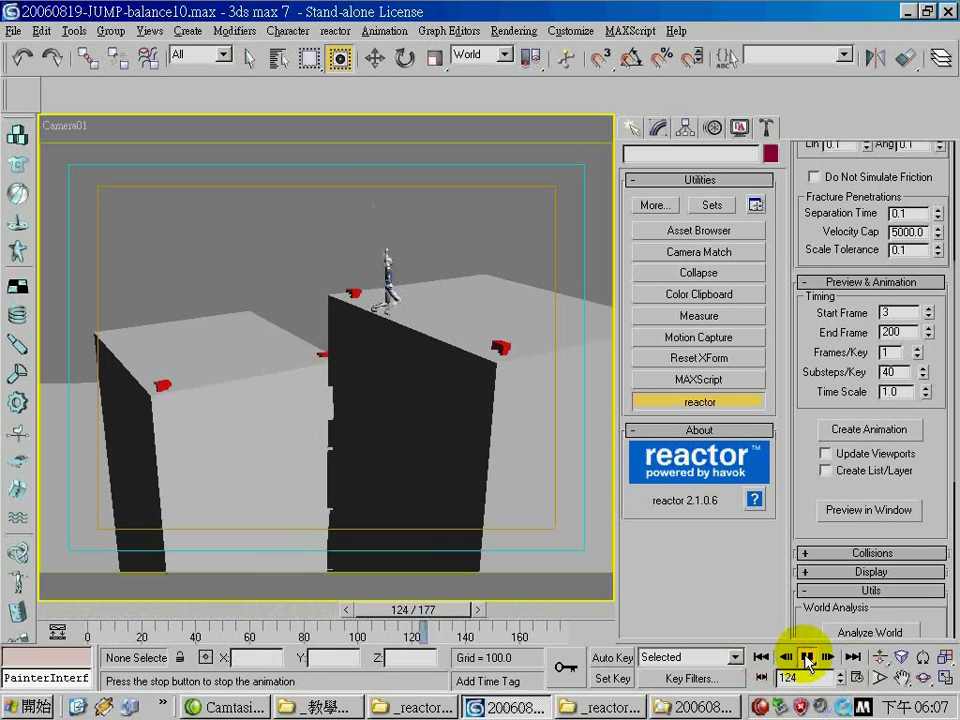
{"action": "left_click", "coordinate": [806, 658]}
{"action": "left_click_drag", "start_coordinate": [512, 610], "coordinate": [538, 650]}
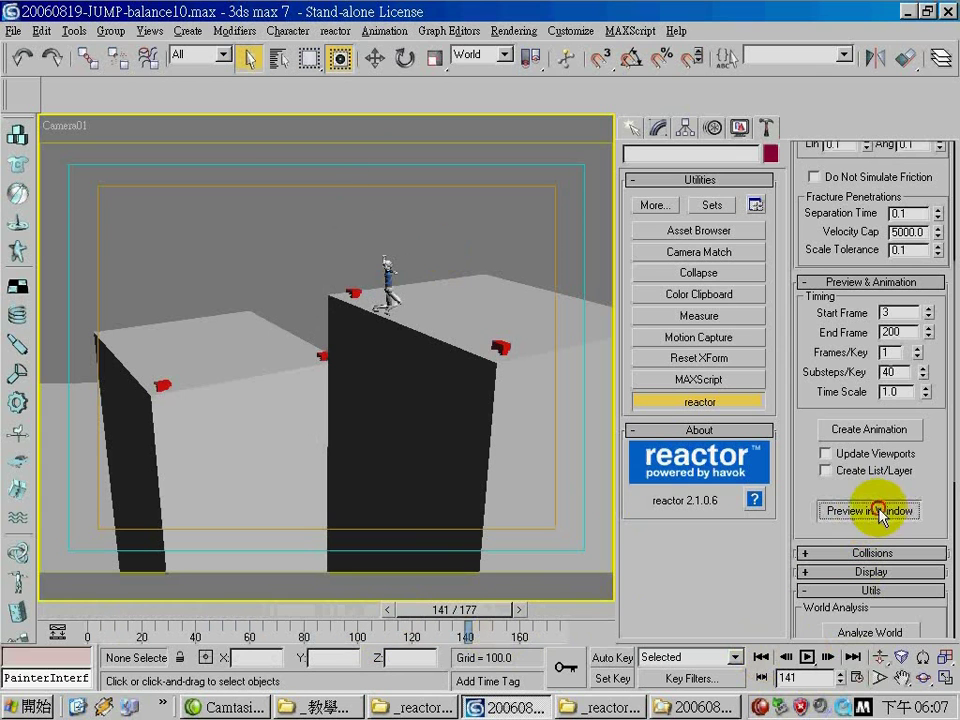
{"action": "left_click", "coordinate": [867, 512]}
{"action": "left_click", "coordinate": [226, 461]}
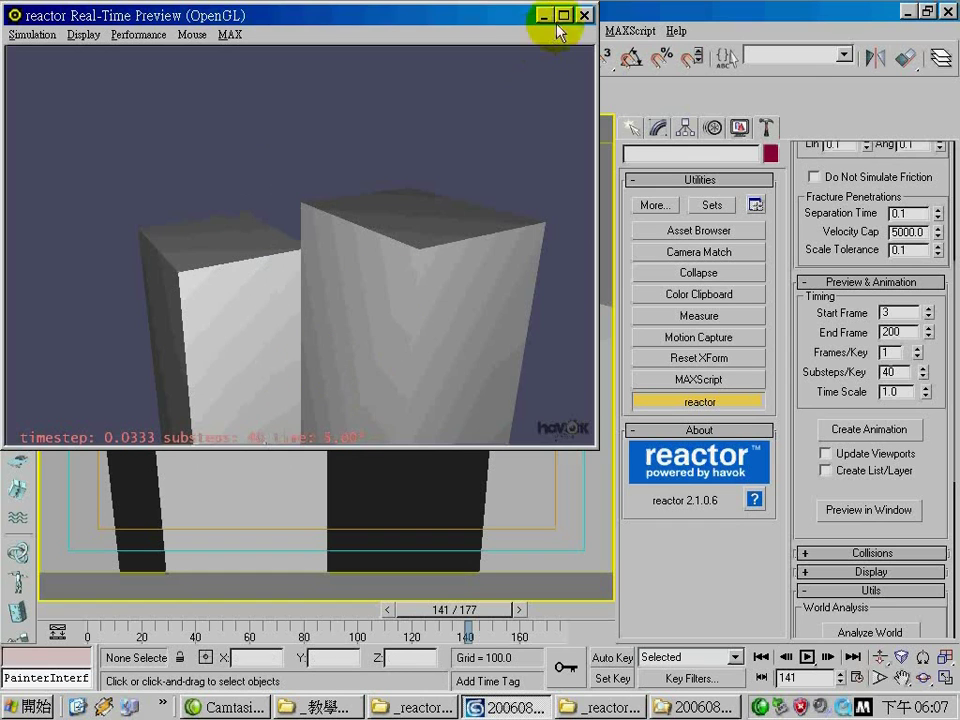
{"action": "left_click", "coordinate": [585, 15]}
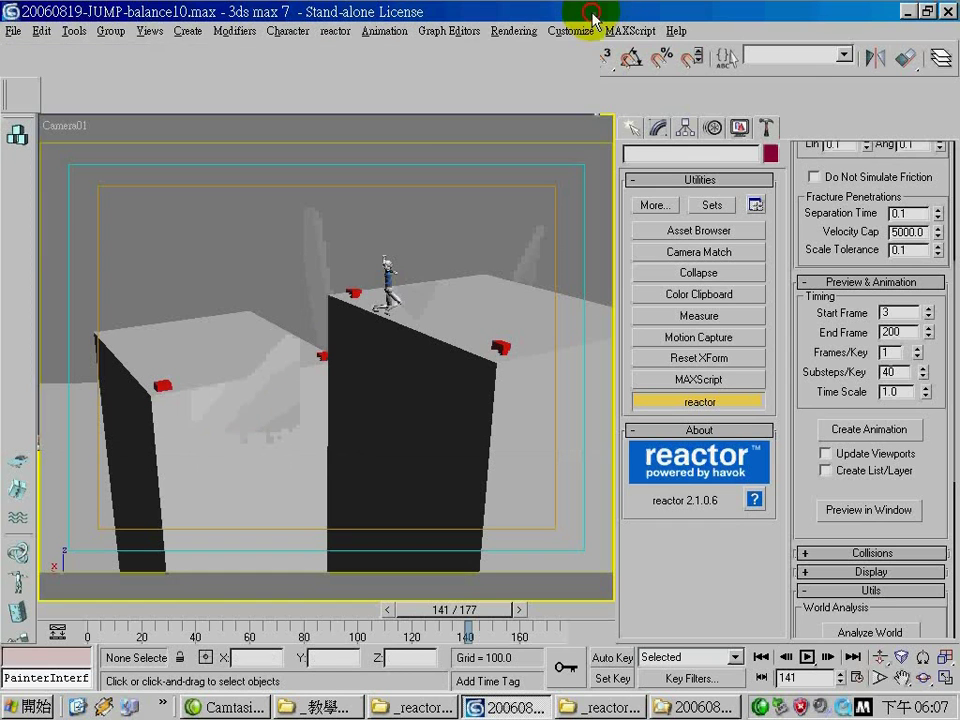
Review the jump animation by scrubbing the timeline through frames 0 to 147
{"action": "left_click", "coordinate": [424, 447]}
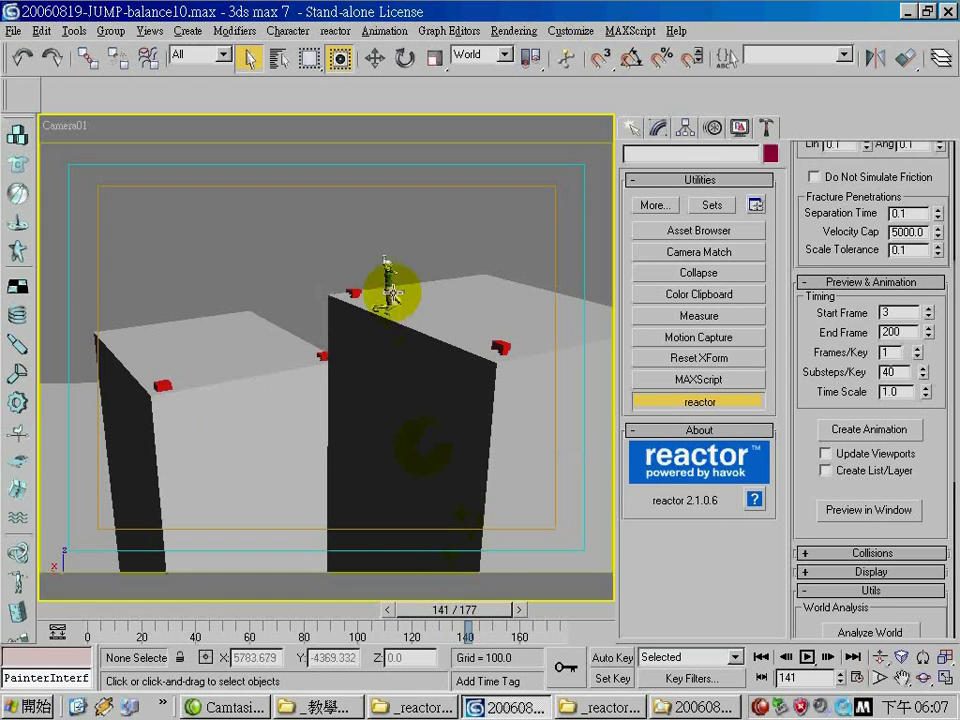
{"action": "left_click_drag", "start_coordinate": [466, 609], "coordinate": [160, 643]}
{"action": "left_click_drag", "start_coordinate": [246, 640], "coordinate": [248, 612]}
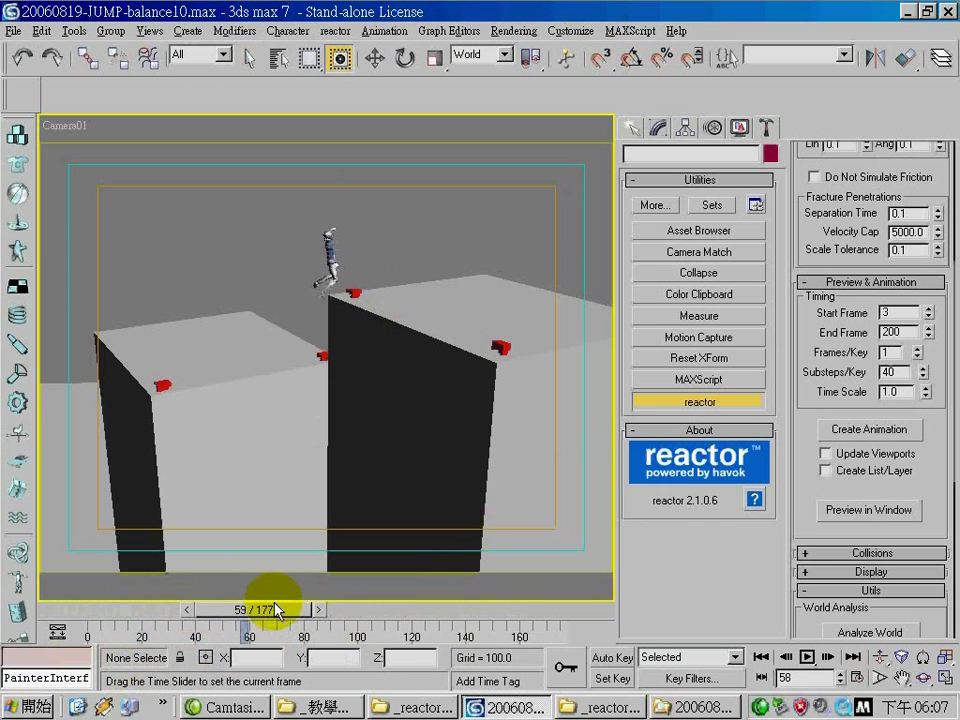
{"action": "left_click_drag", "start_coordinate": [340, 610], "coordinate": [383, 610]}
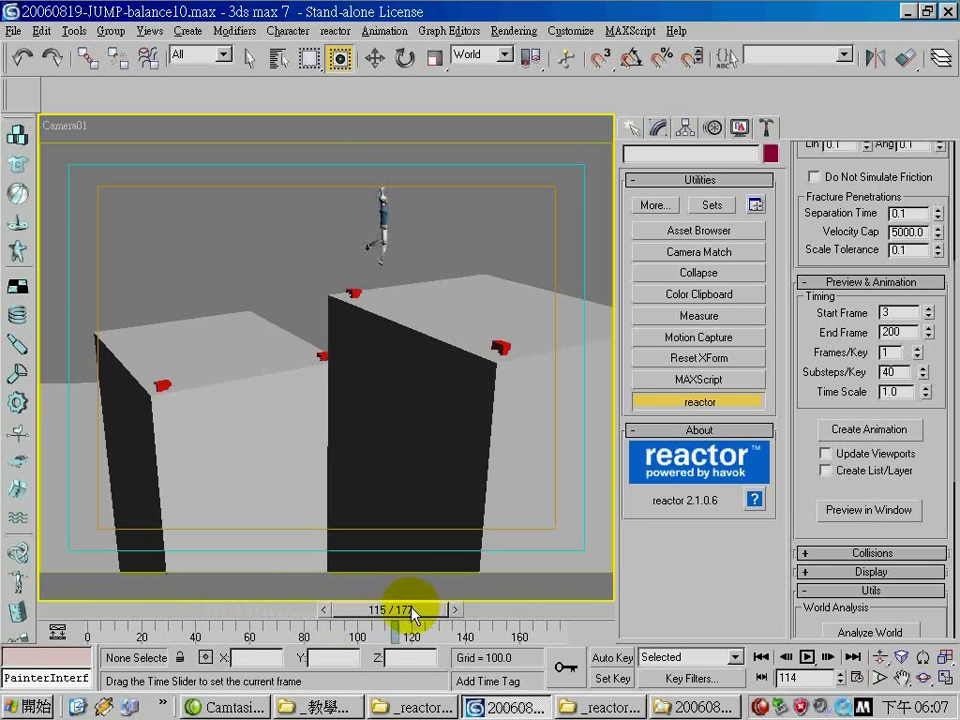
{"action": "mouse_move", "coordinate": [447, 614]}
{"action": "left_mouse_down"}
{"action": "mouse_move", "coordinate": [399, 618]}
{"action": "mouse_move", "coordinate": [443, 612]}
{"action": "left_mouse_up"}
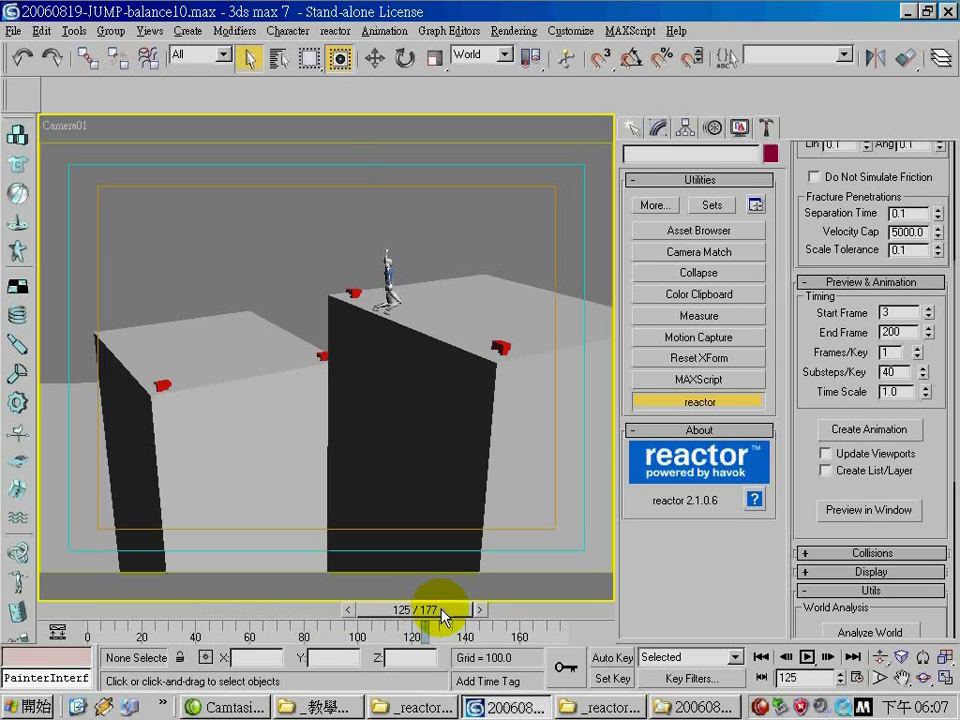
{"action": "left_click_drag", "start_coordinate": [443, 612], "coordinate": [95, 610]}
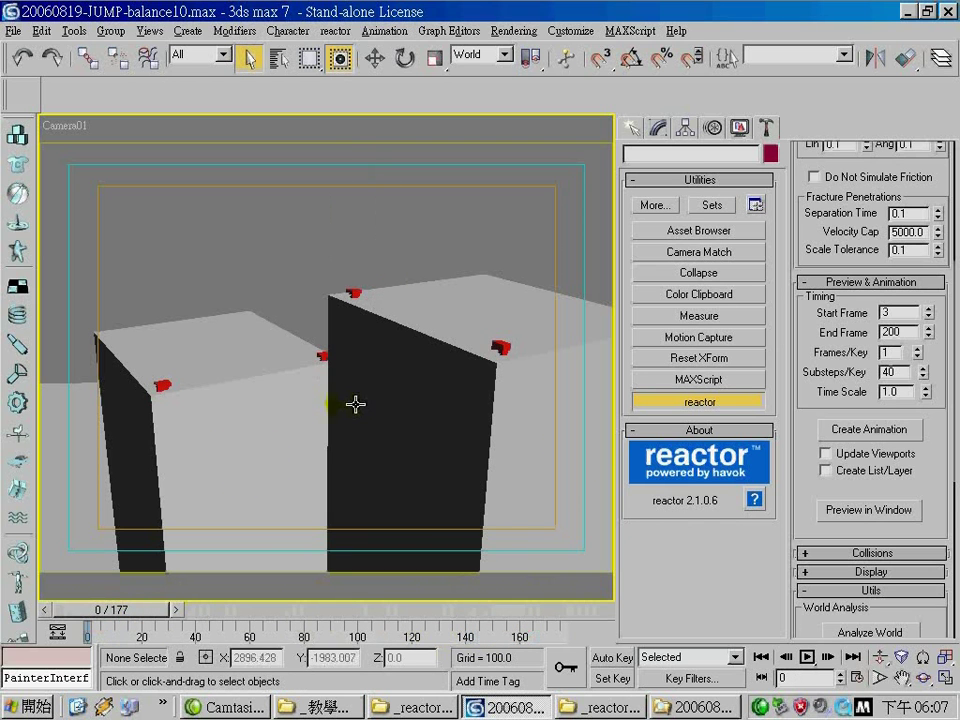
Zoom in on the biped in Perspective, select Bip01 Spine2, and bring up its Motion settings
{"action": "key", "text": "p"}
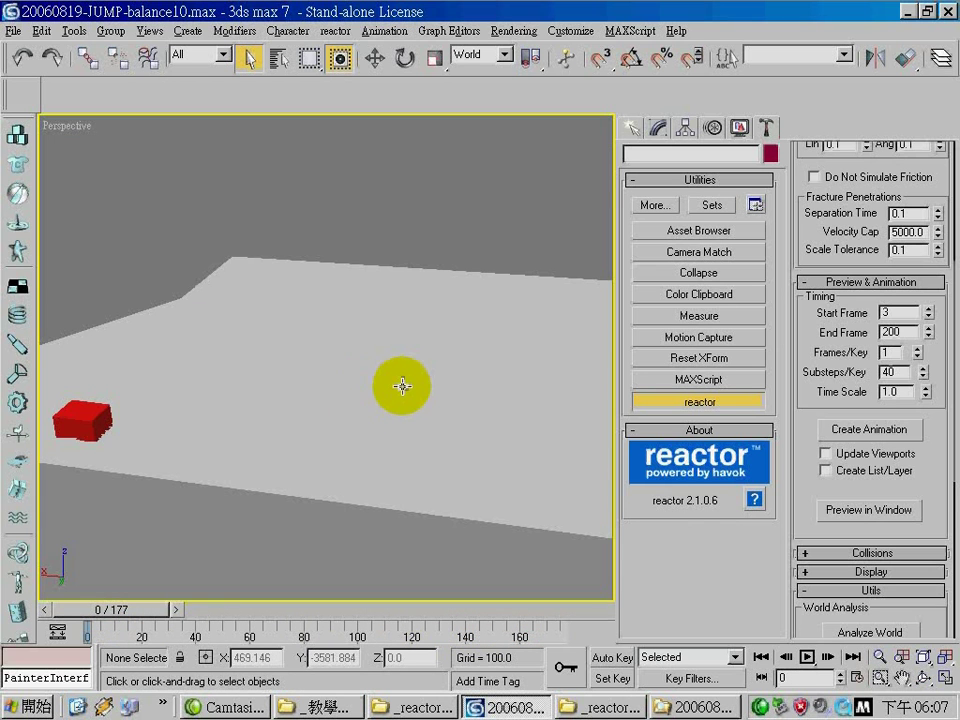
{"action": "scroll", "coordinate": [402, 386], "scroll_direction": "down", "scroll_amount": 5}
{"action": "scroll", "coordinate": [404, 387], "scroll_direction": "down", "scroll_amount": 3}
{"action": "mouse_move", "coordinate": [386, 407]}
{"action": "middle_mouse_down", "text": "alt"}
{"action": "mouse_move", "coordinate": [426, 354]}
{"action": "mouse_move", "coordinate": [387, 393]}
{"action": "middle_mouse_up", "text": "alt"}
{"action": "scroll", "coordinate": [426, 354], "scroll_direction": "up", "scroll_amount": 5}
{"action": "scroll", "coordinate": [387, 393], "scroll_direction": "down", "scroll_amount": 2}
{"action": "scroll", "coordinate": [521, 336], "scroll_direction": "up", "scroll_amount": 3}
{"action": "scroll", "coordinate": [429, 396], "scroll_direction": "up", "scroll_amount": 2}
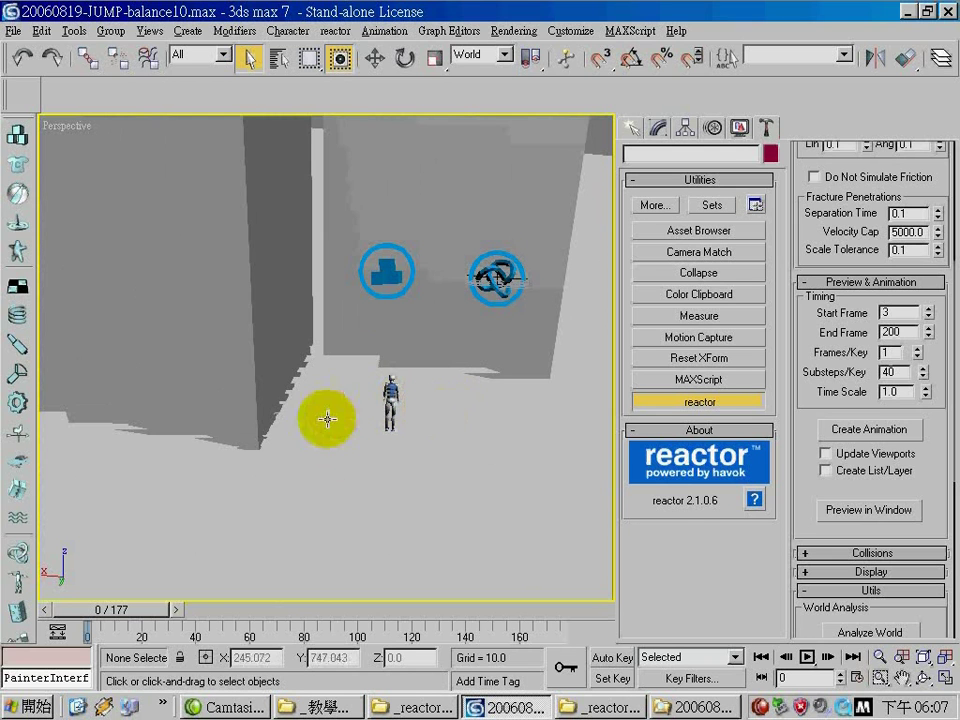
{"action": "left_click", "coordinate": [388, 391]}
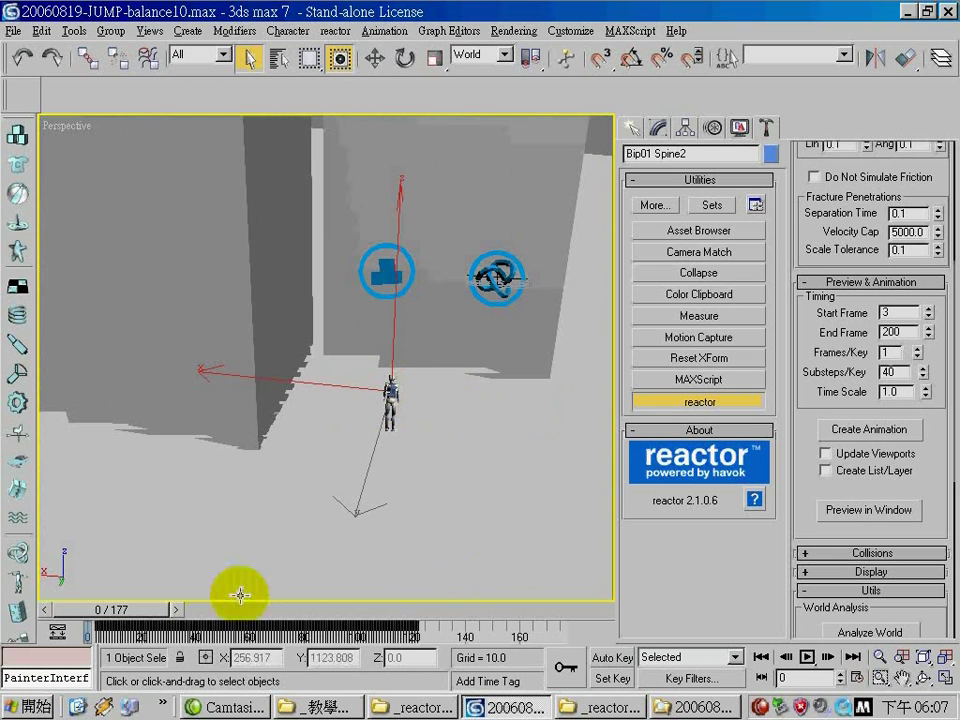
{"action": "mouse_move", "coordinate": [128, 607]}
{"action": "left_mouse_down"}
{"action": "mouse_move", "coordinate": [143, 617]}
{"action": "mouse_move", "coordinate": [123, 617]}
{"action": "left_mouse_up"}
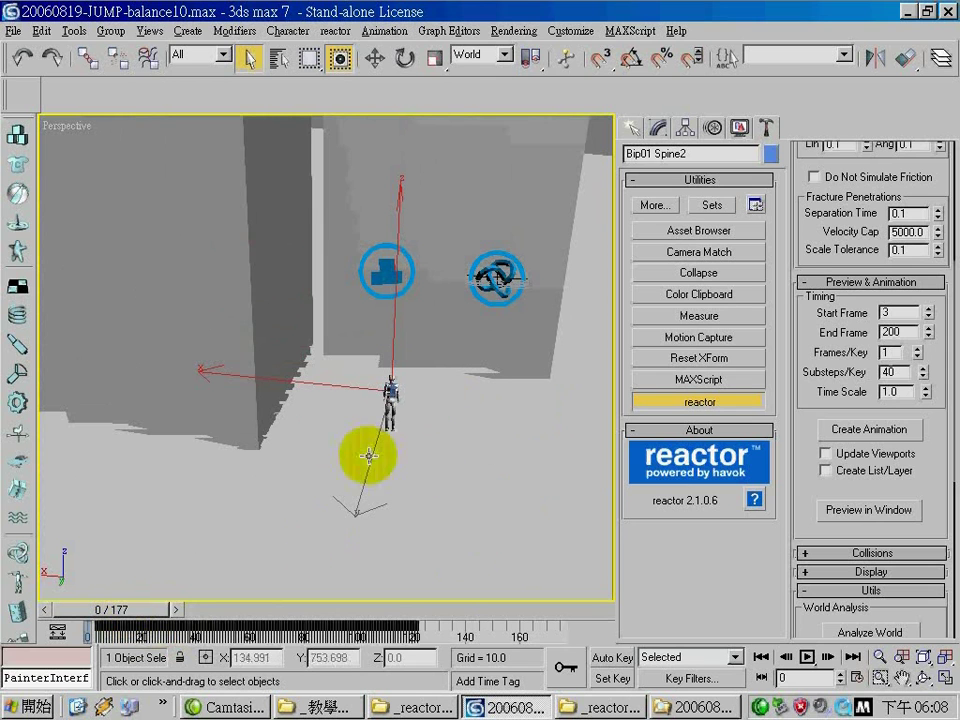
{"action": "left_click", "coordinate": [716, 128]}
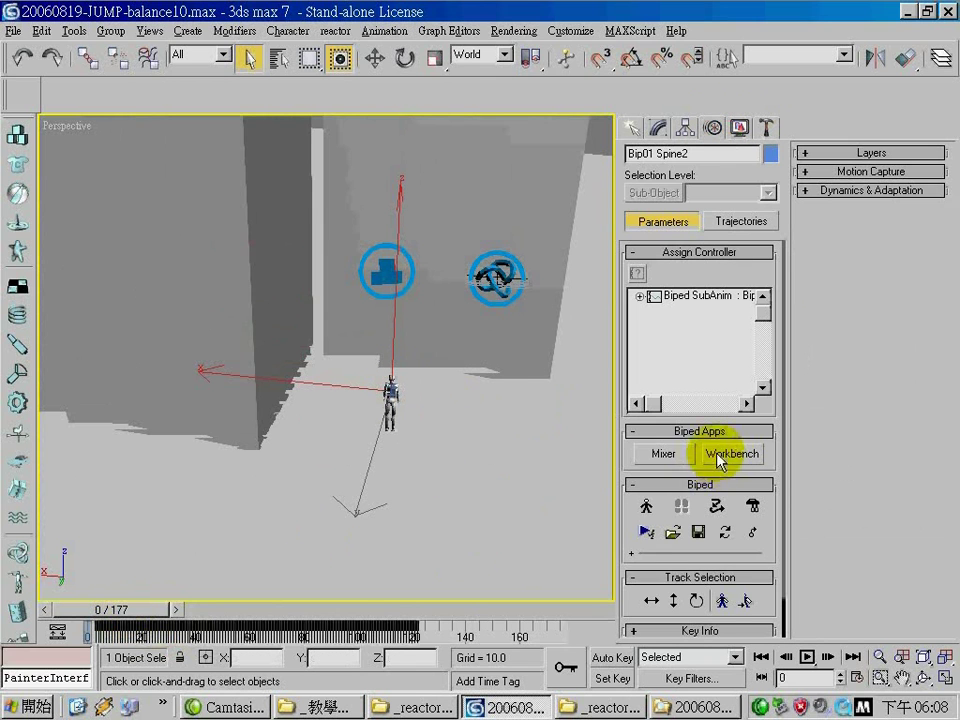
With Body Vertical enabled, lower the biped body at frame 3, then return to frame 0
{"action": "left_click", "coordinate": [675, 600]}
{"action": "key", "text": "w"}
{"action": "right_click", "coordinate": [112, 605]}
{"action": "left_click", "coordinate": [578, 357]}
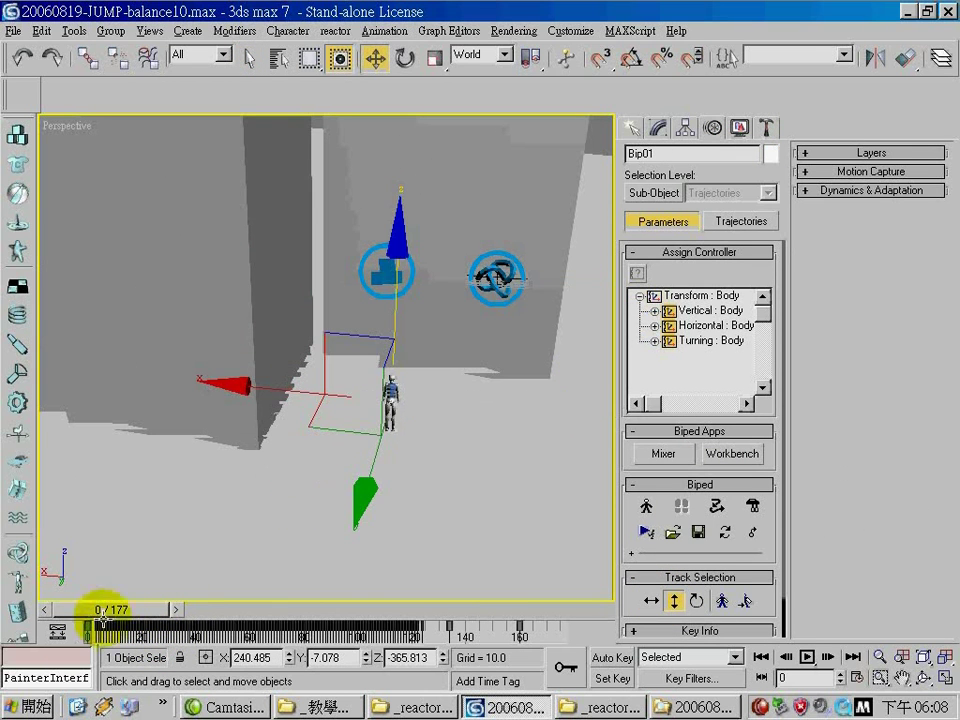
{"action": "left_click_drag", "start_coordinate": [121, 620], "coordinate": [134, 620]}
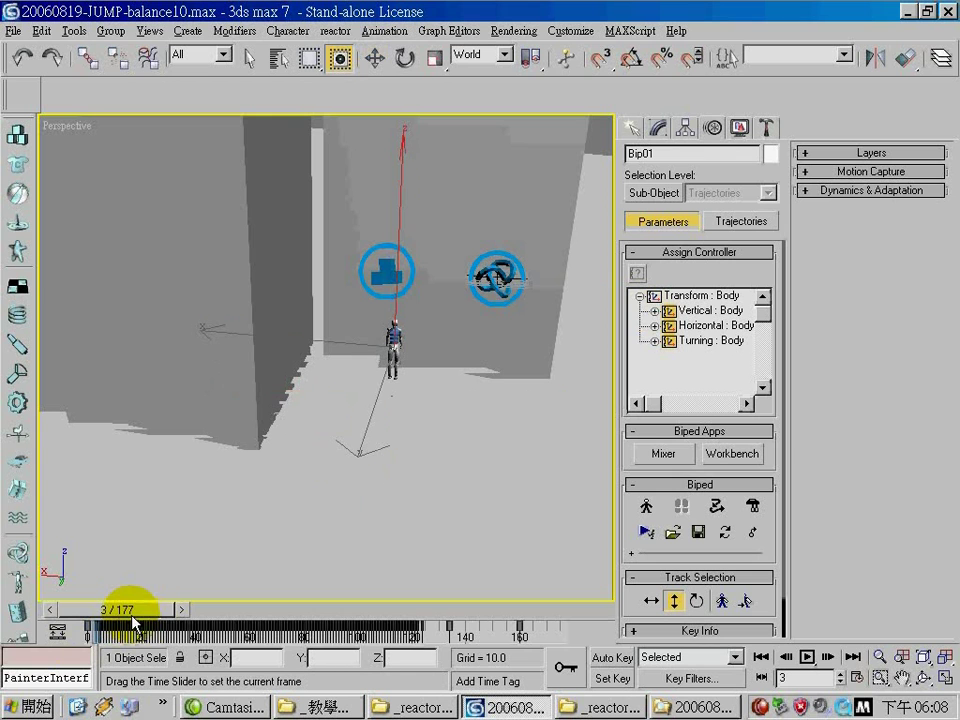
{"action": "left_click_drag", "start_coordinate": [407, 225], "coordinate": [396, 199]}
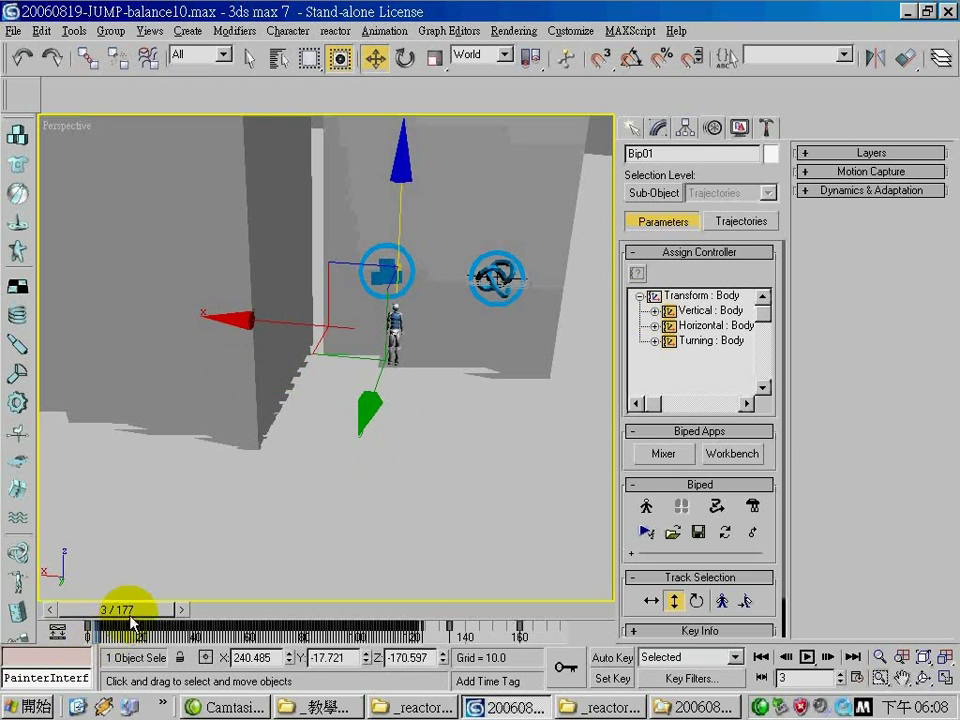
{"action": "left_click_drag", "start_coordinate": [131, 620], "coordinate": [107, 608]}
Return to the reactor utility, go to frame 3, reframe the view and play the animation
{"action": "left_click", "coordinate": [766, 127]}
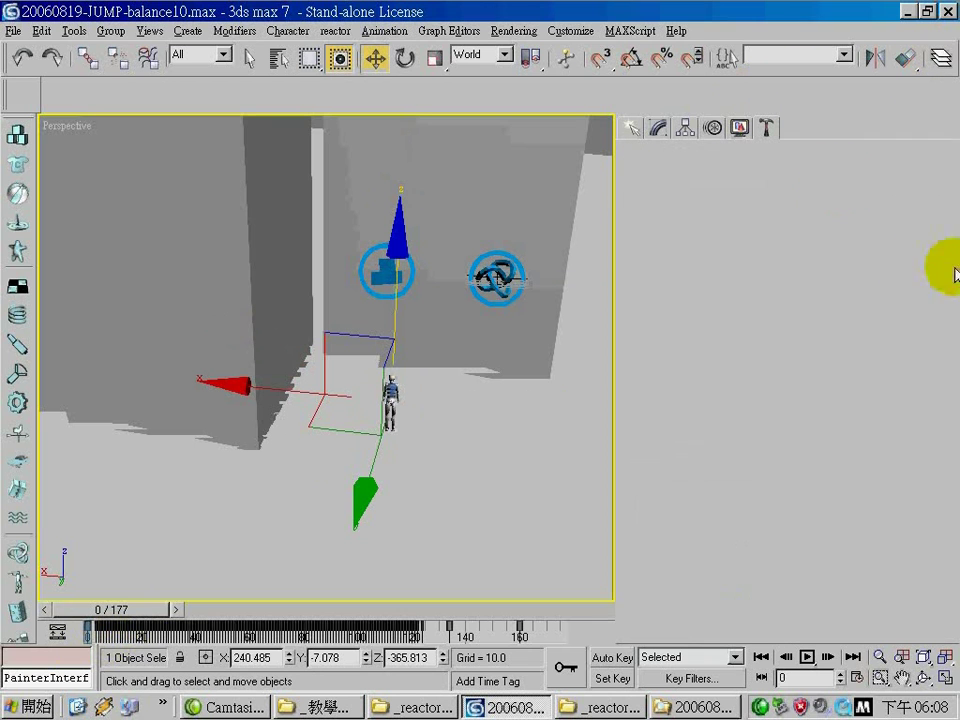
{"action": "scroll", "coordinate": [926, 471], "scroll_direction": "up", "scroll_amount": 5}
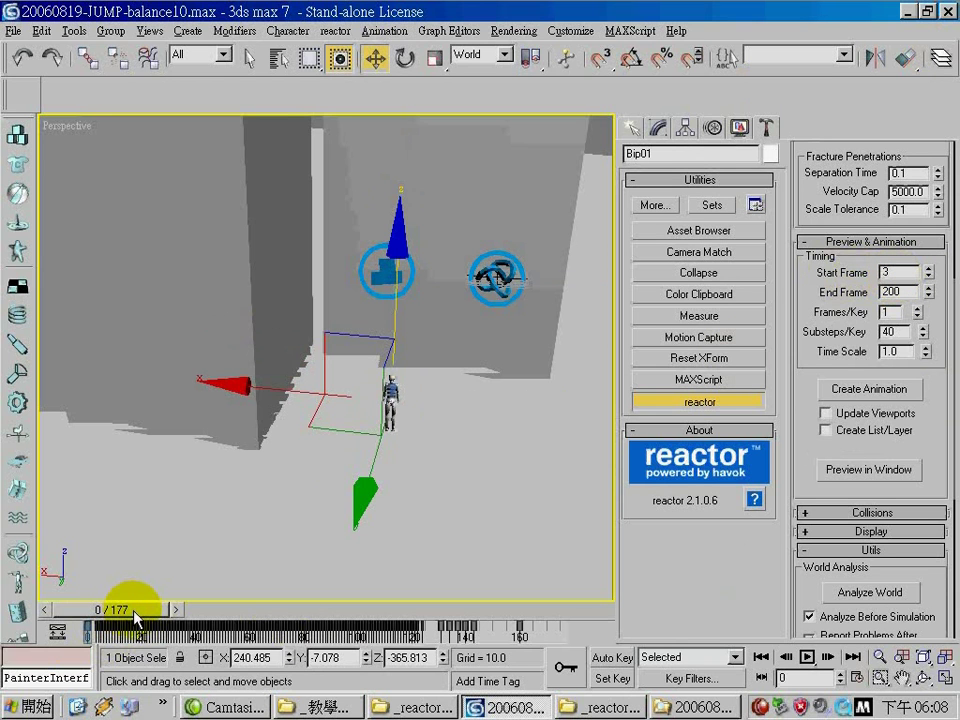
{"action": "key", "text": "q"}
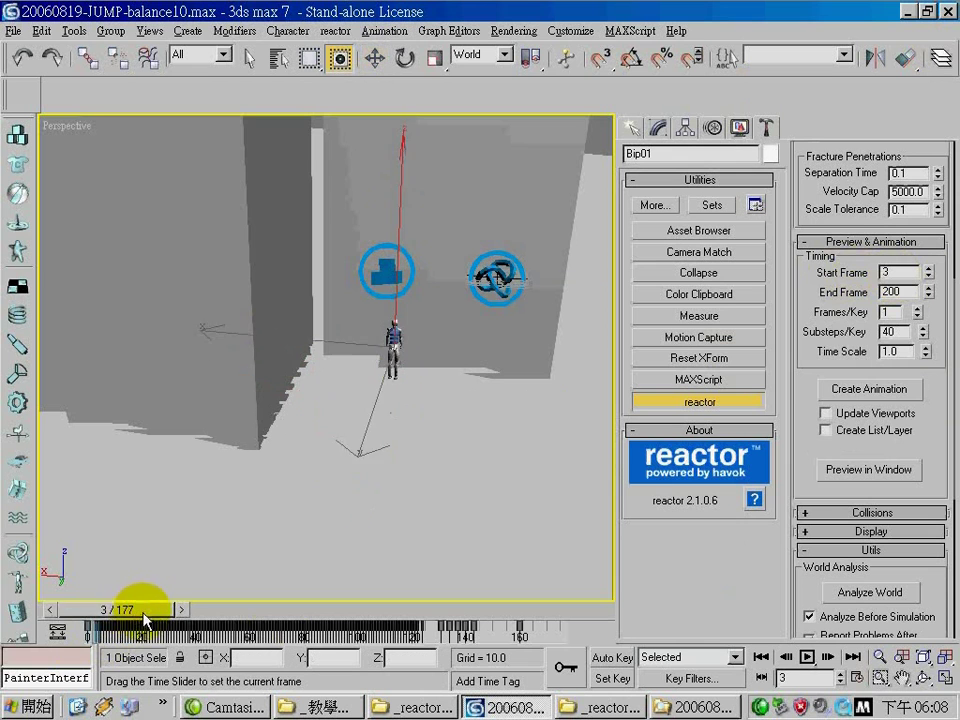
{"action": "key", "text": "w"}
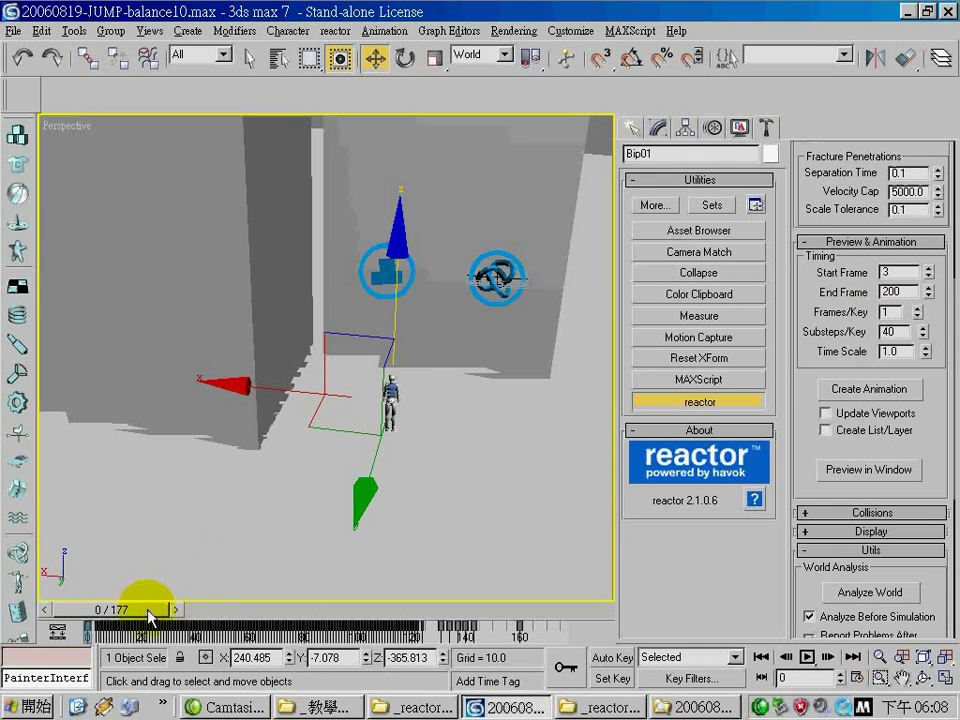
{"action": "key", "text": "q"}
{"action": "left_click_drag", "start_coordinate": [152, 614], "coordinate": [160, 612]}
{"action": "key", "text": "w"}
{"action": "middle_click_drag", "start_coordinate": [330, 490], "coordinate": [453, 378]}
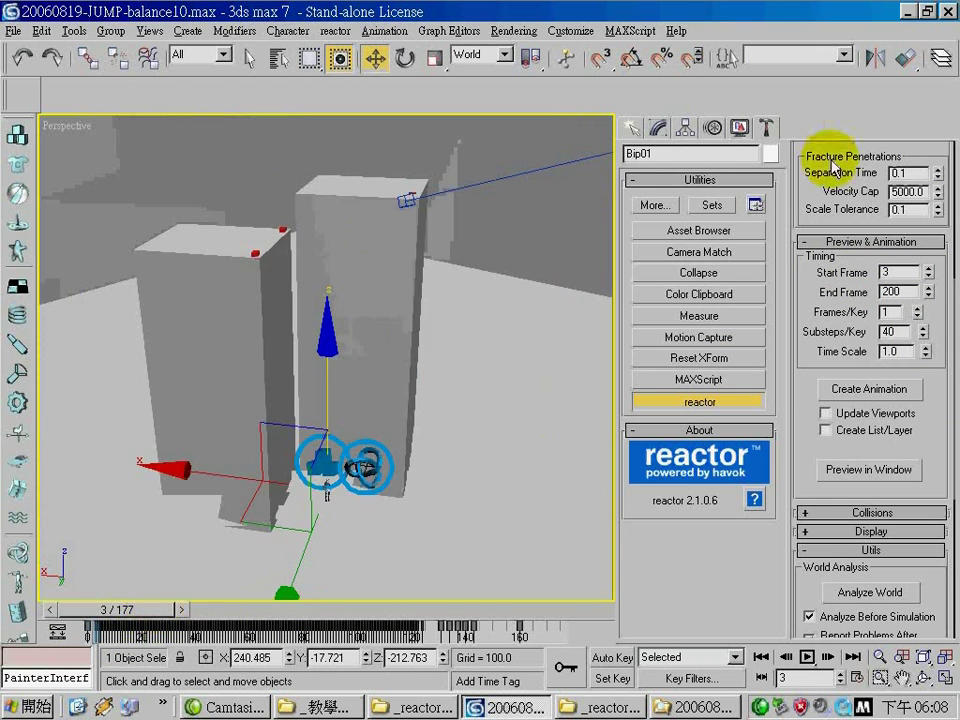
{"action": "left_click", "coordinate": [808, 656]}
Stop the animation at frame 62 and return to frame 0
{"action": "left_click", "coordinate": [808, 657]}
{"action": "left_click", "coordinate": [807, 657]}
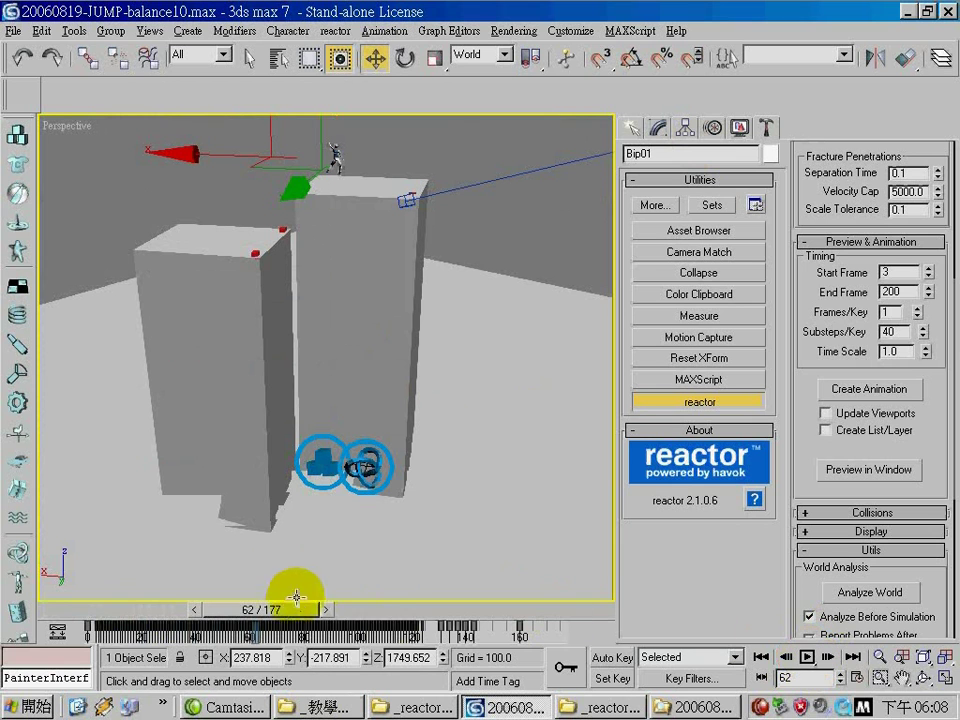
{"action": "left_click_drag", "start_coordinate": [284, 608], "coordinate": [95, 609]}
In the reactor World rollout, change Gravity Z from -500 to -495
{"action": "scroll", "coordinate": [253, 525], "scroll_direction": "up", "scroll_amount": 2}
{"action": "scroll", "coordinate": [253, 411], "scroll_direction": "up", "scroll_amount": 3}
{"action": "scroll", "coordinate": [435, 454], "scroll_direction": "up", "scroll_amount": 3}
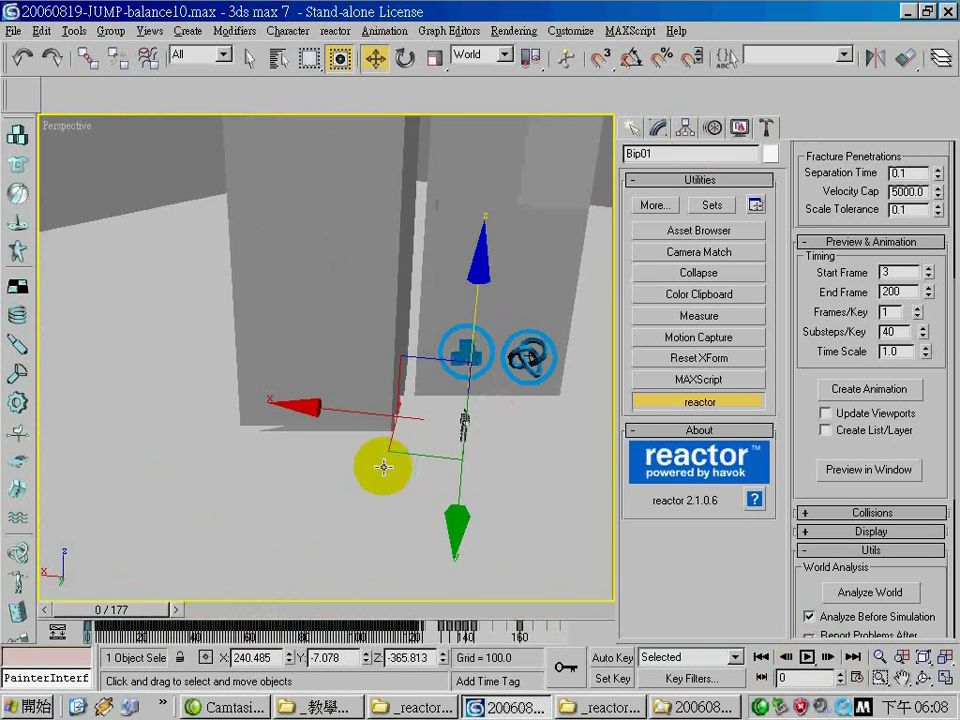
{"action": "scroll", "coordinate": [546, 467], "scroll_direction": "up", "scroll_amount": 3}
{"action": "middle_click_drag", "start_coordinate": [546, 467], "coordinate": [476, 447]}
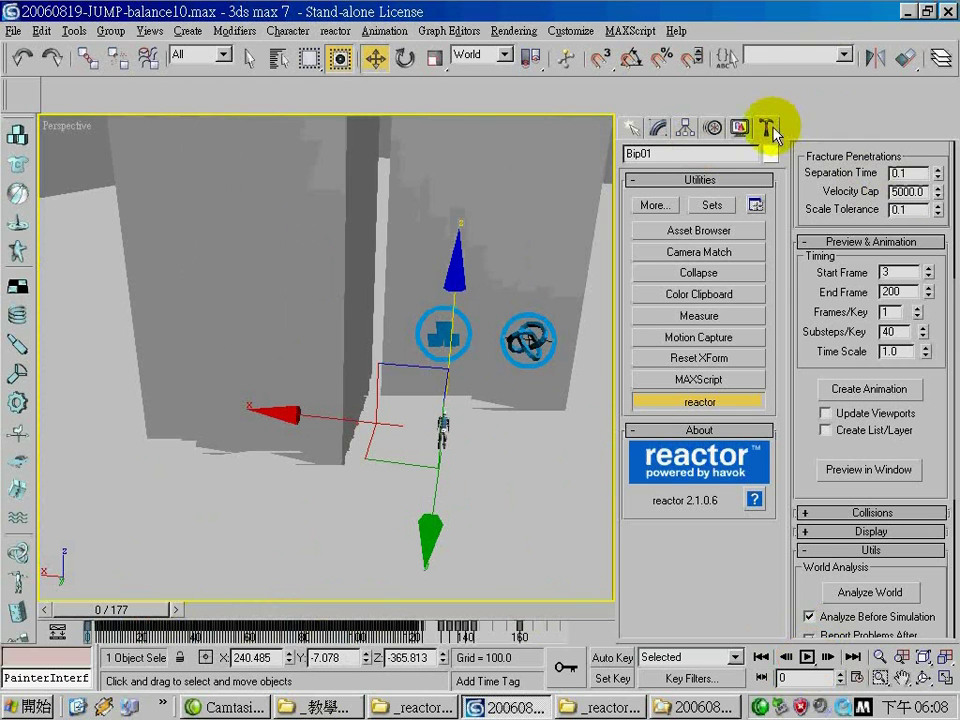
{"action": "left_click_drag", "start_coordinate": [940, 225], "coordinate": [936, 516]}
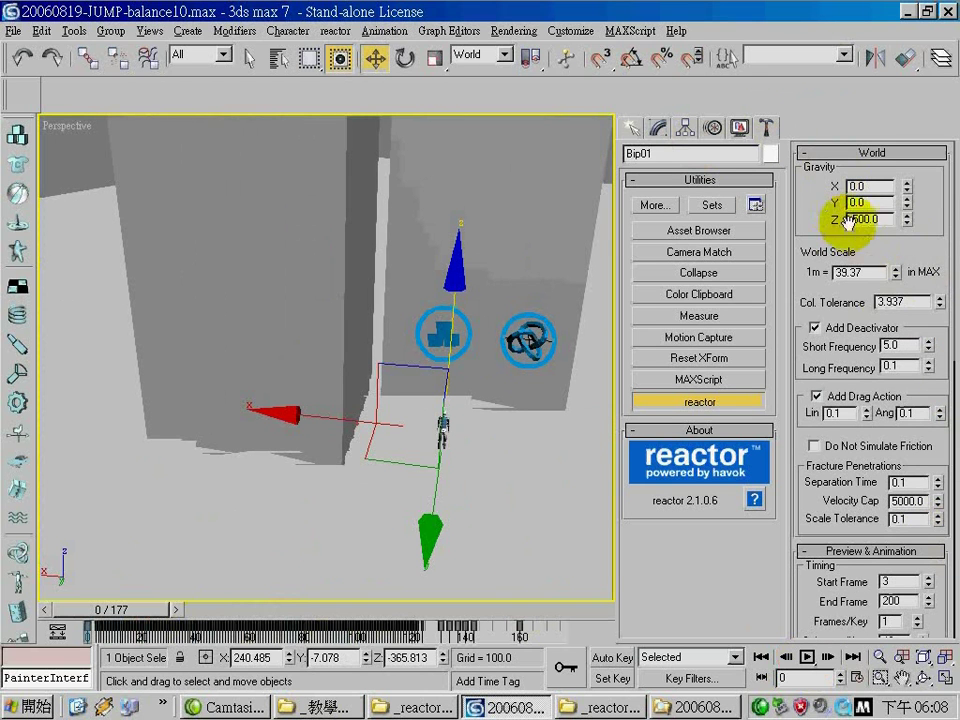
{"action": "left_click_drag", "start_coordinate": [890, 218], "coordinate": [850, 216]}
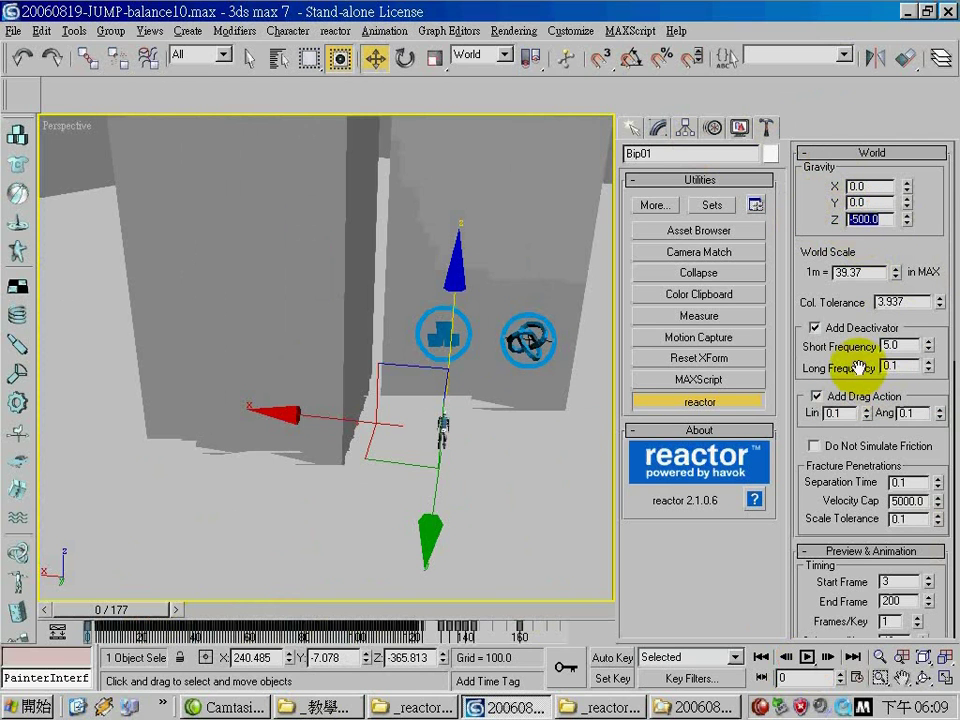
{"action": "type", "text": "-495"}
{"action": "key", "text": "Return"}
Select the biped's head in the viewport
{"action": "scroll", "coordinate": [555, 465], "scroll_direction": "up", "scroll_amount": 5}
{"action": "scroll", "coordinate": [416, 425], "scroll_direction": "up", "scroll_amount": 3}
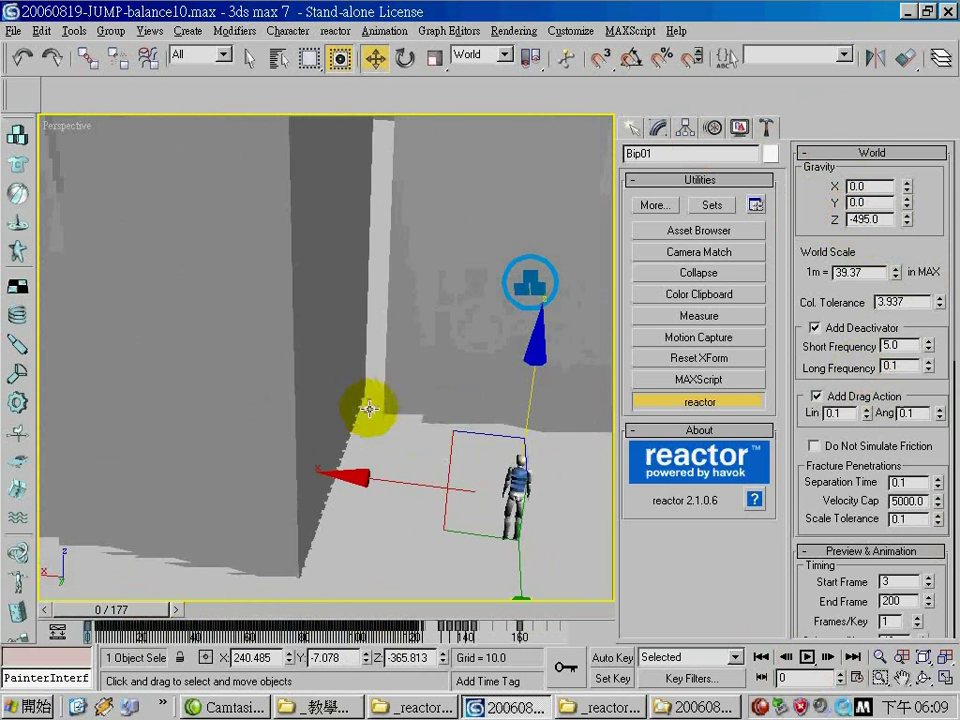
{"action": "scroll", "coordinate": [416, 425], "scroll_direction": "up", "scroll_amount": 2}
{"action": "left_click", "coordinate": [558, 474]}
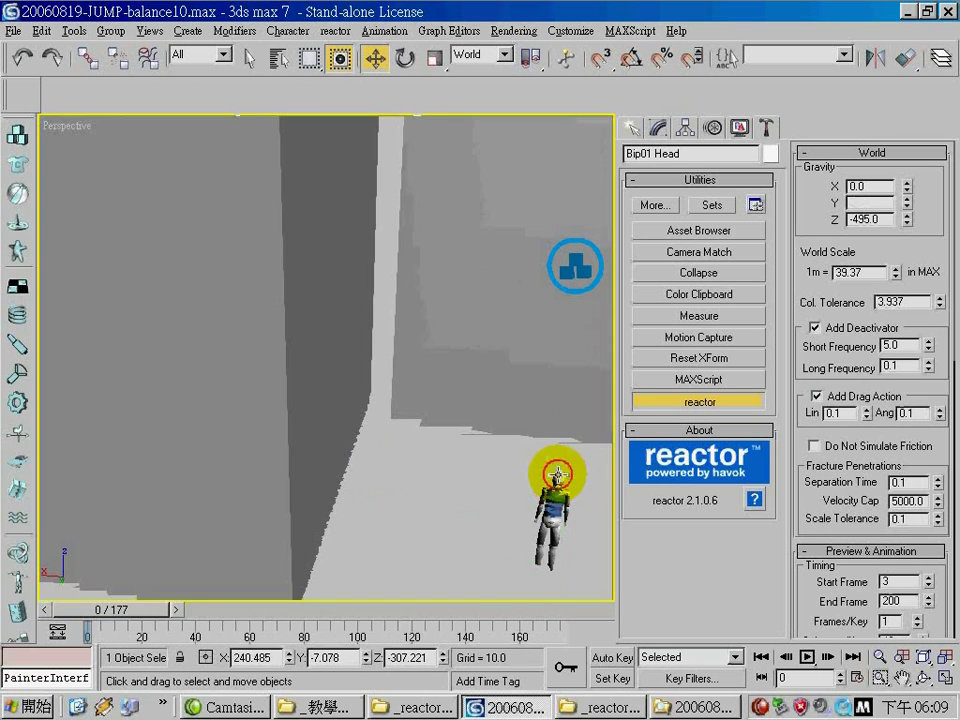
{"action": "left_click", "coordinate": [563, 478]}
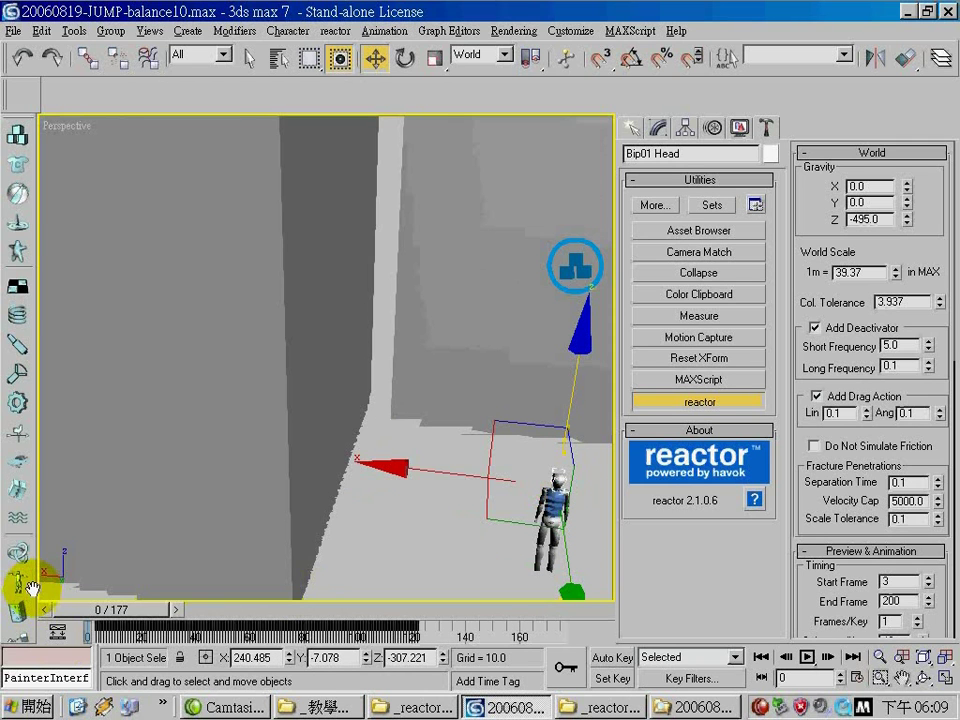
{"action": "scroll", "coordinate": [32, 588], "scroll_direction": "down", "scroll_amount": 5}
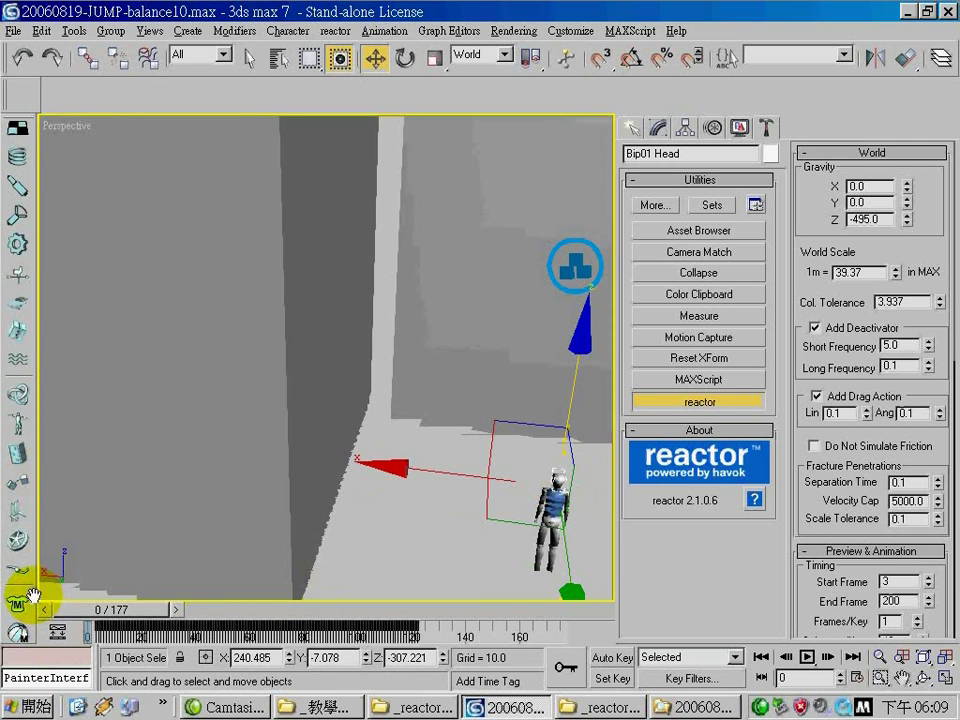
Check the rigid-body mass of the biped parts, including Bip01 L Calf, then close the properties
{"action": "left_click_drag", "start_coordinate": [32, 597], "coordinate": [22, 404]}
{"action": "left_click", "coordinate": [18, 536]}
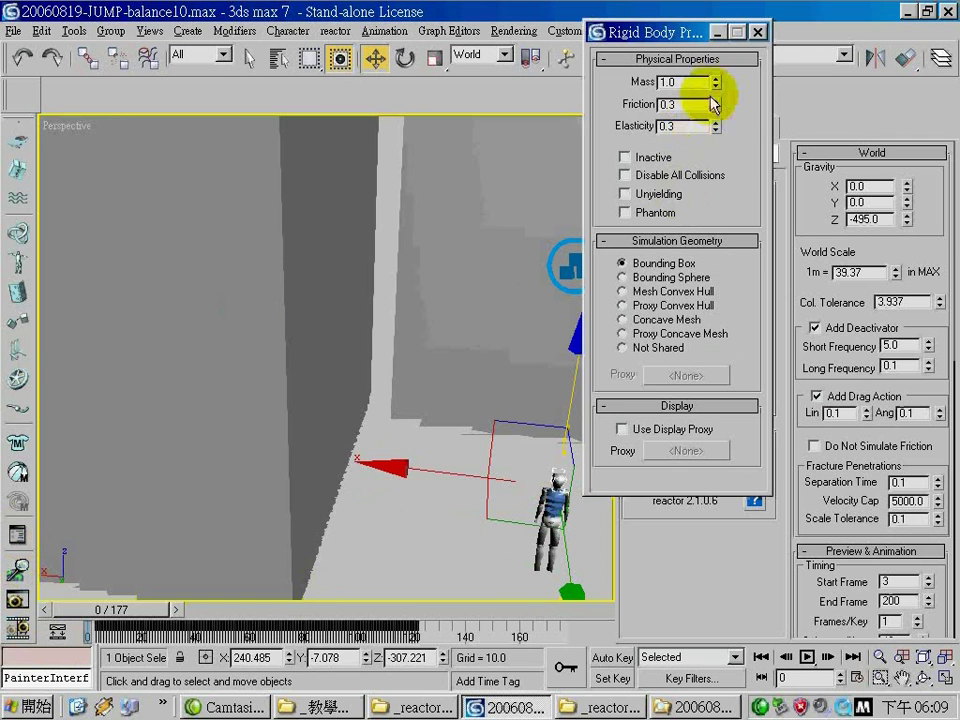
{"action": "left_click", "coordinate": [532, 563]}
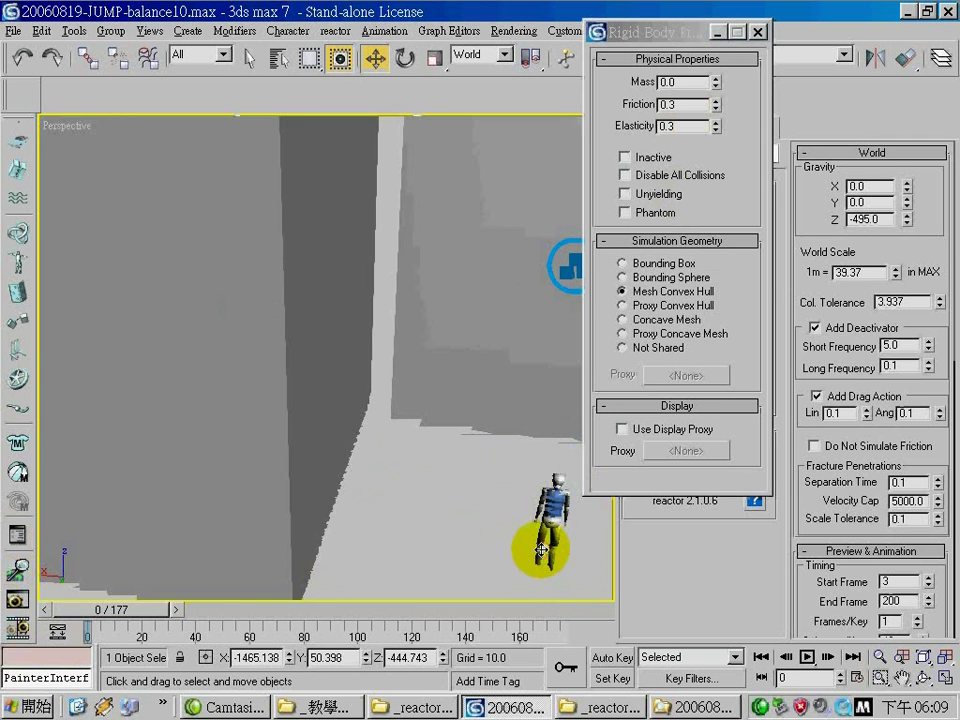
{"action": "left_click", "coordinate": [540, 551]}
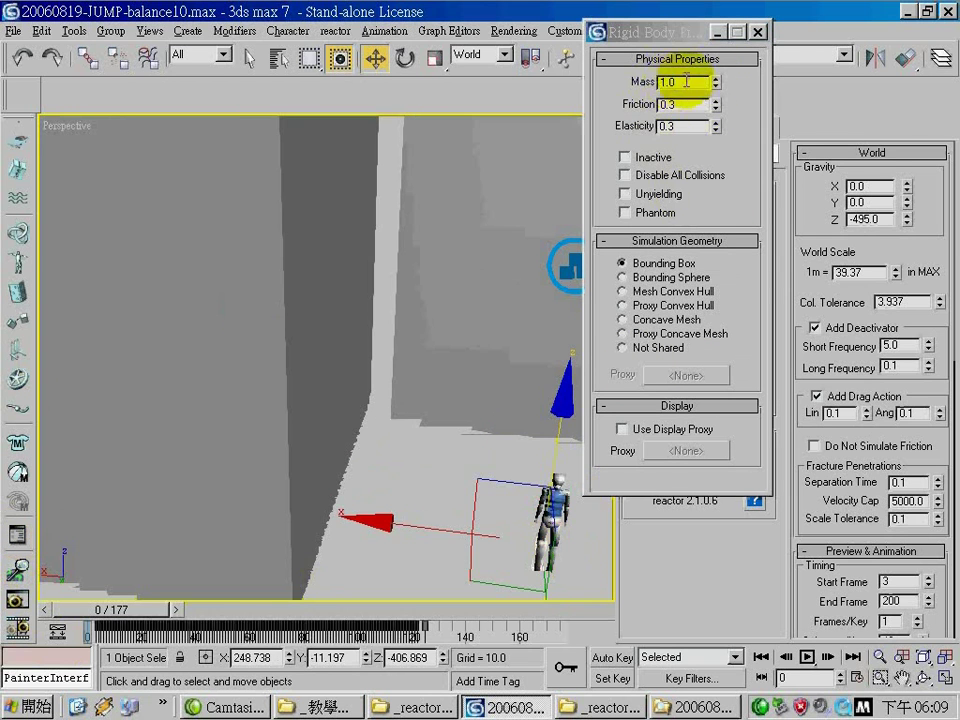
{"action": "left_click", "coordinate": [758, 37]}
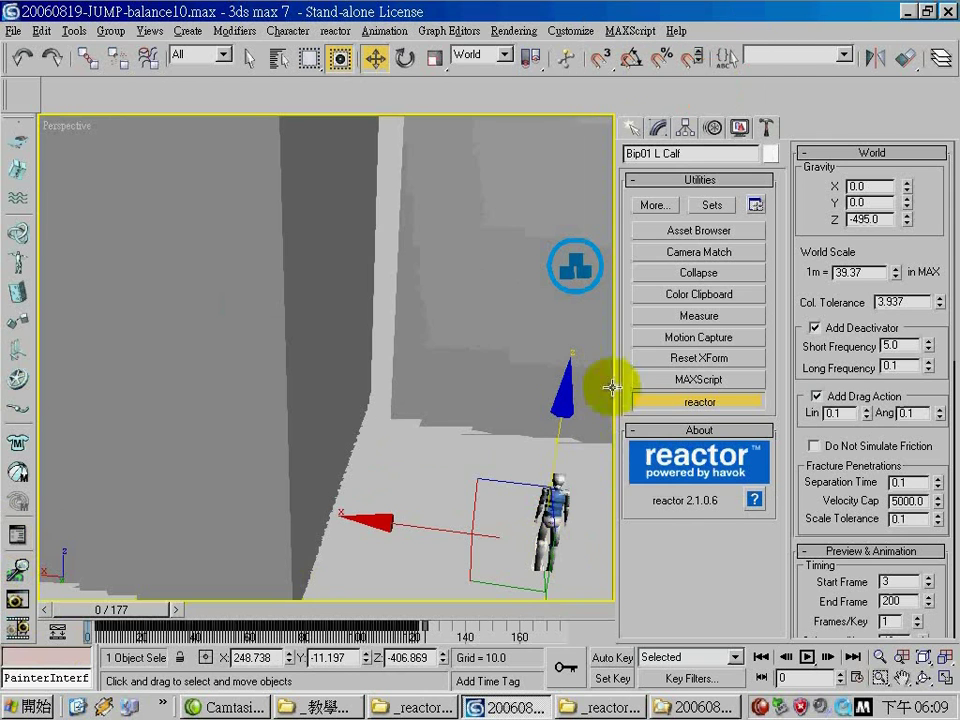
Orbit around the character, show the Standard Primitives creation options and move to frame 5
{"action": "scroll", "coordinate": [495, 402], "scroll_direction": "down", "scroll_amount": 8}
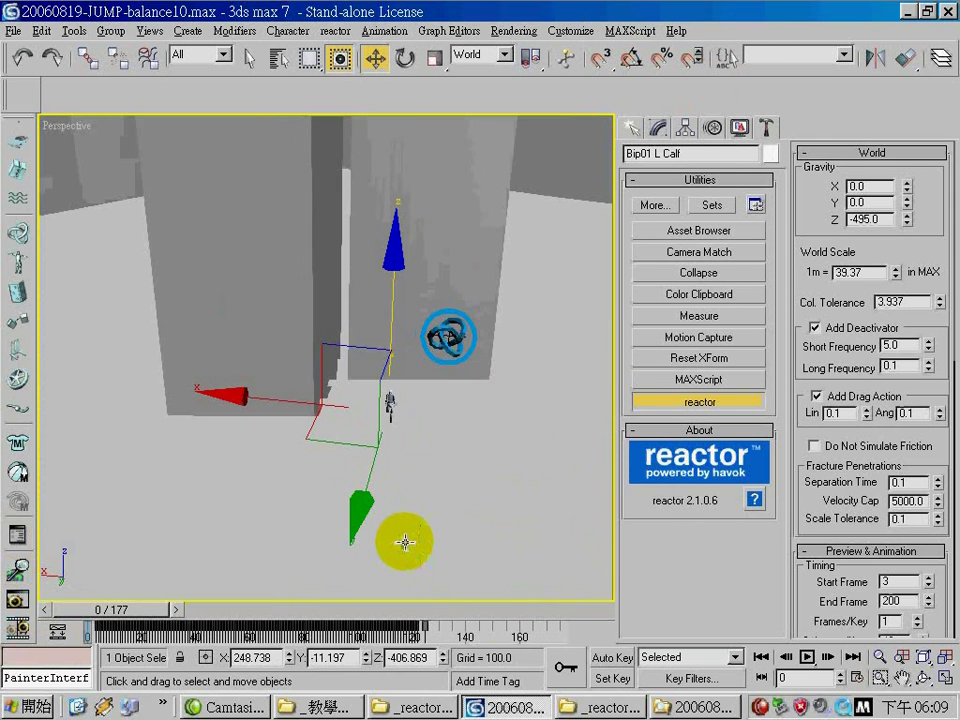
{"action": "scroll", "coordinate": [404, 540], "scroll_direction": "up", "scroll_amount": 5}
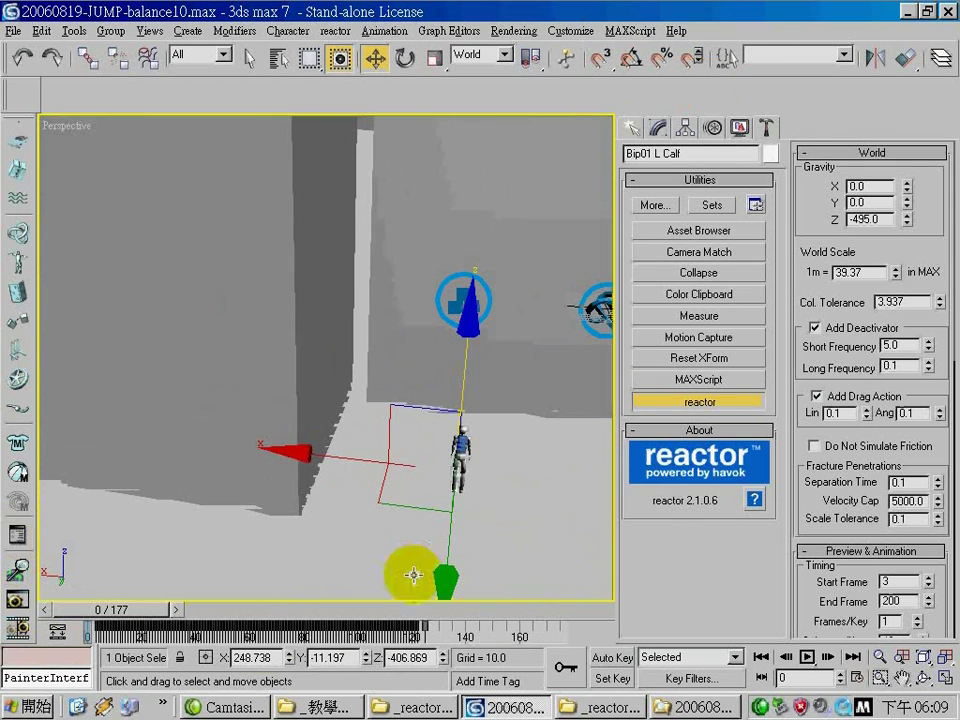
{"action": "left_click", "coordinate": [927, 680]}
{"action": "left_click_drag", "start_coordinate": [350, 300], "coordinate": [515, 254]}
{"action": "left_click", "coordinate": [643, 125]}
{"action": "mouse_move", "coordinate": [139, 611]}
{"action": "left_mouse_down"}
{"action": "mouse_move", "coordinate": [157, 612]}
{"action": "mouse_move", "coordinate": [152, 606]}
{"action": "left_mouse_up"}
{"action": "left_click_drag", "start_coordinate": [300, 540], "coordinate": [349, 508]}
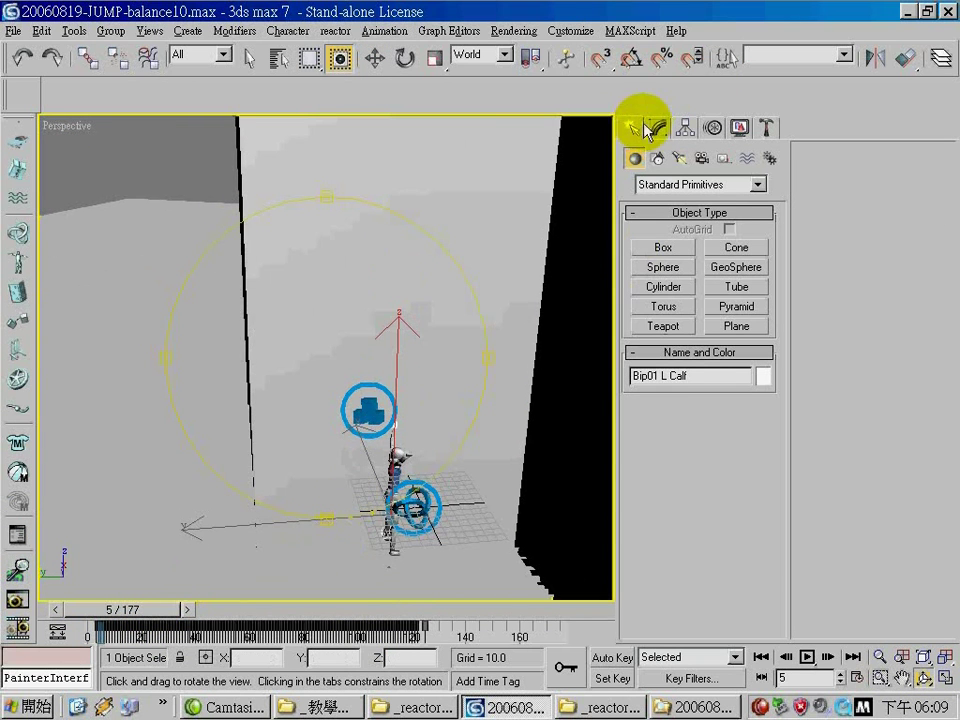
At frame 3, nudge the biped's Body Horizontal slightly along Y in the Motion panel
{"action": "left_click_drag", "start_coordinate": [124, 614], "coordinate": [119, 612]}
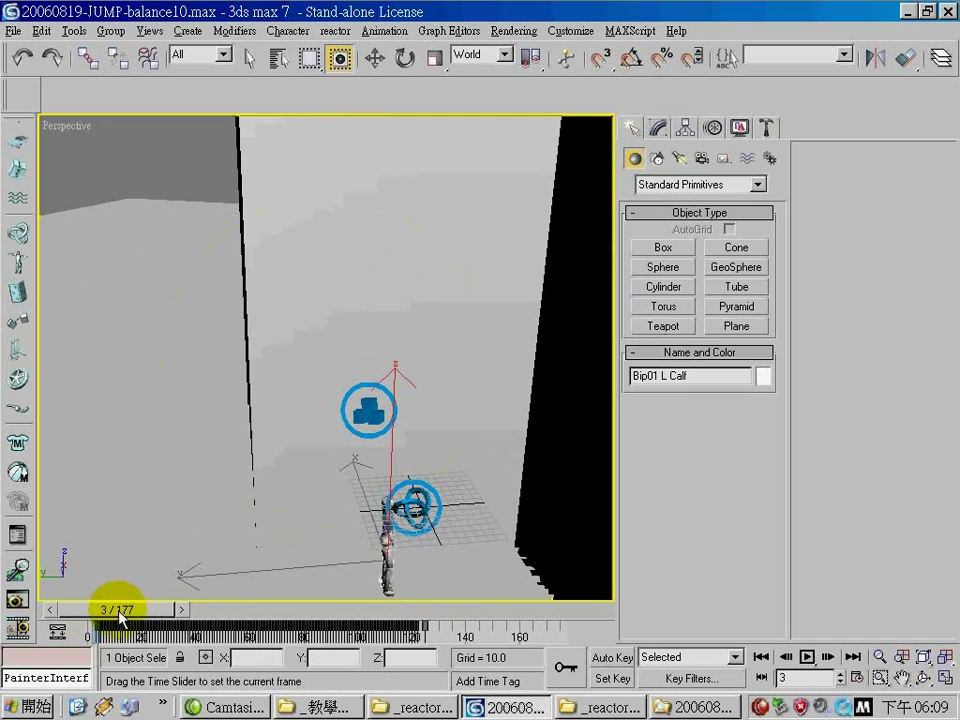
{"action": "left_click", "coordinate": [762, 128]}
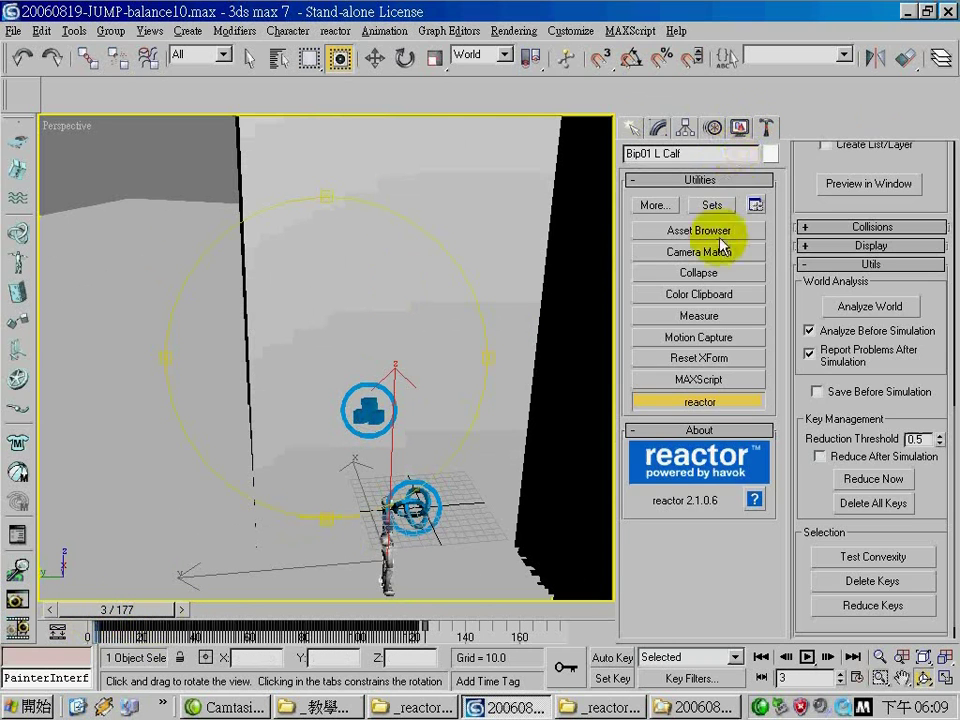
{"action": "left_click", "coordinate": [713, 128]}
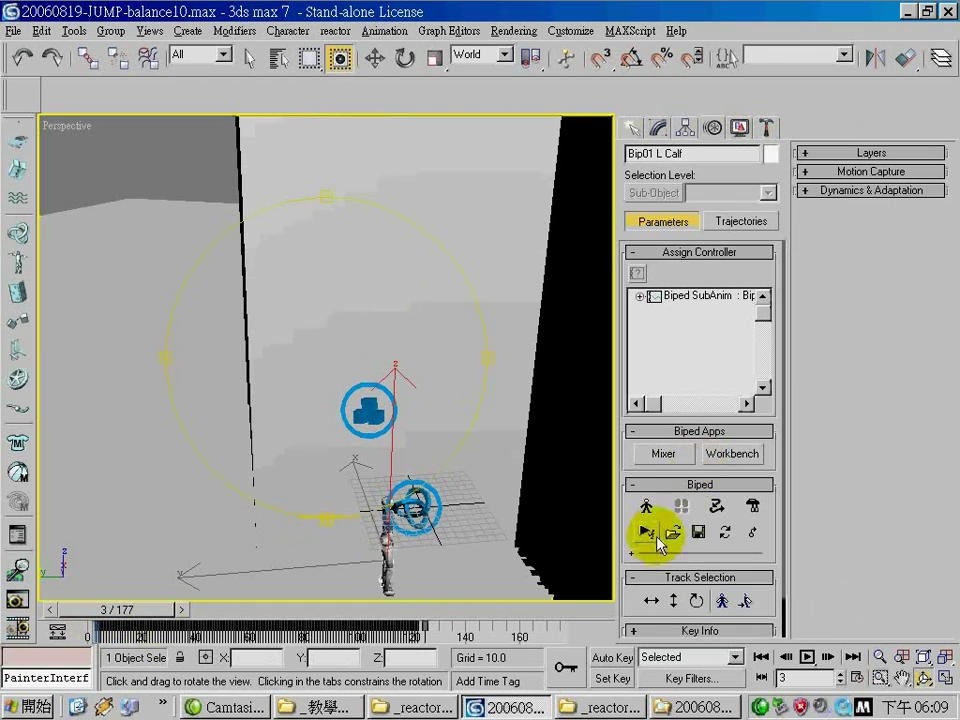
{"action": "left_click", "coordinate": [651, 599]}
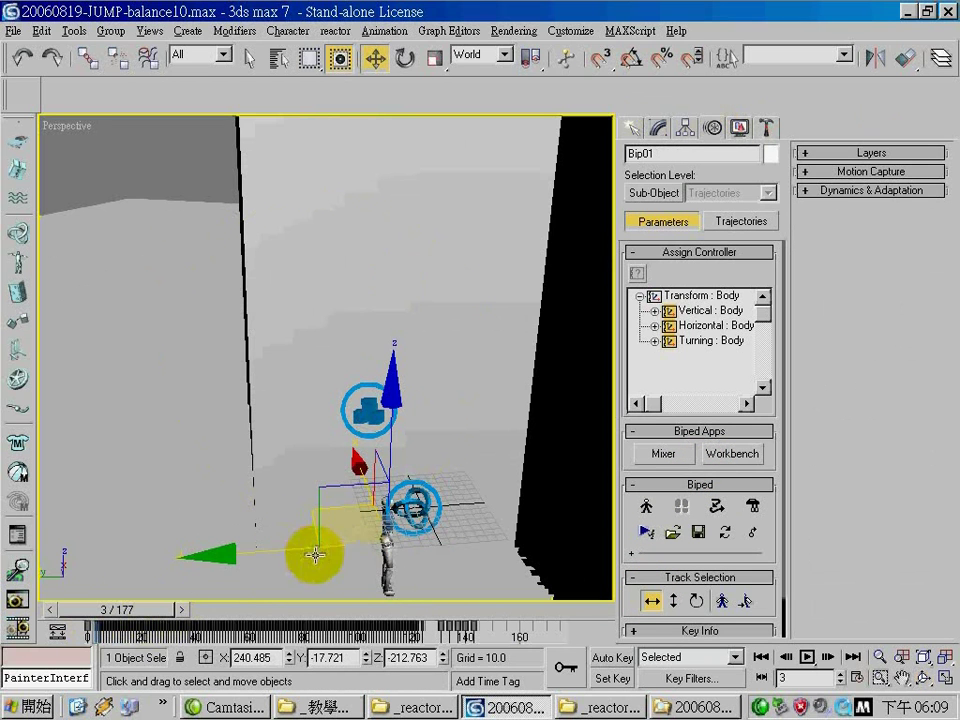
{"action": "left_click_drag", "start_coordinate": [287, 550], "coordinate": [273, 547]}
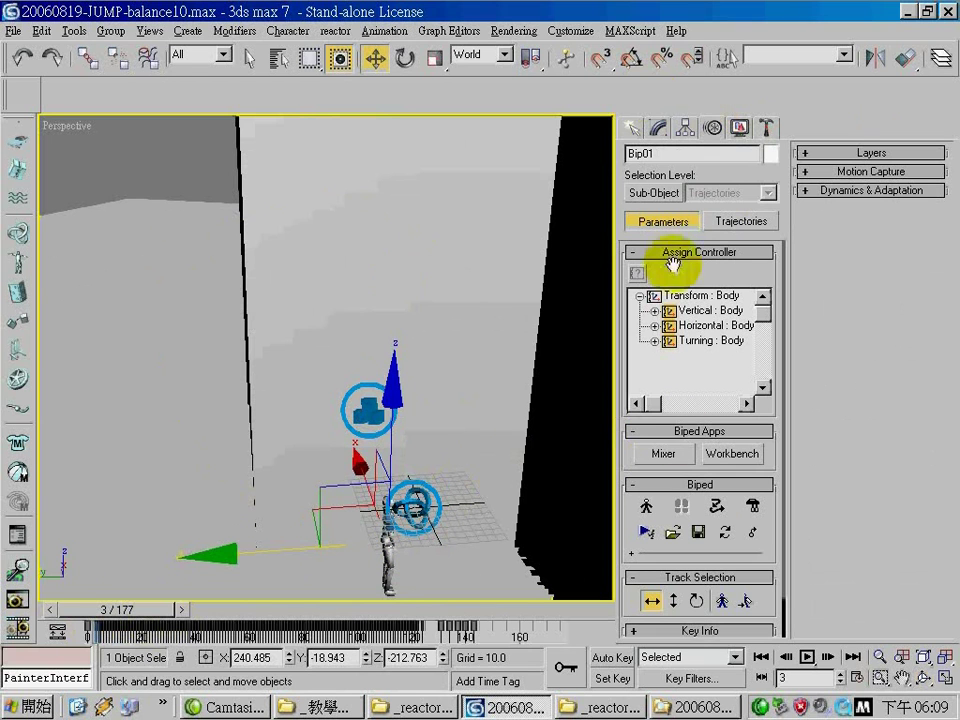
Scrub through the jump to confirm the biped lands on top of the wall
{"action": "left_click_drag", "start_coordinate": [136, 614], "coordinate": [168, 620]}
{"action": "key", "text": "w"}
{"action": "middle_click_drag", "start_coordinate": [407, 356], "coordinate": [437, 381], "text": "alt"}
{"action": "left_click_drag", "start_coordinate": [163, 609], "coordinate": [296, 618]}
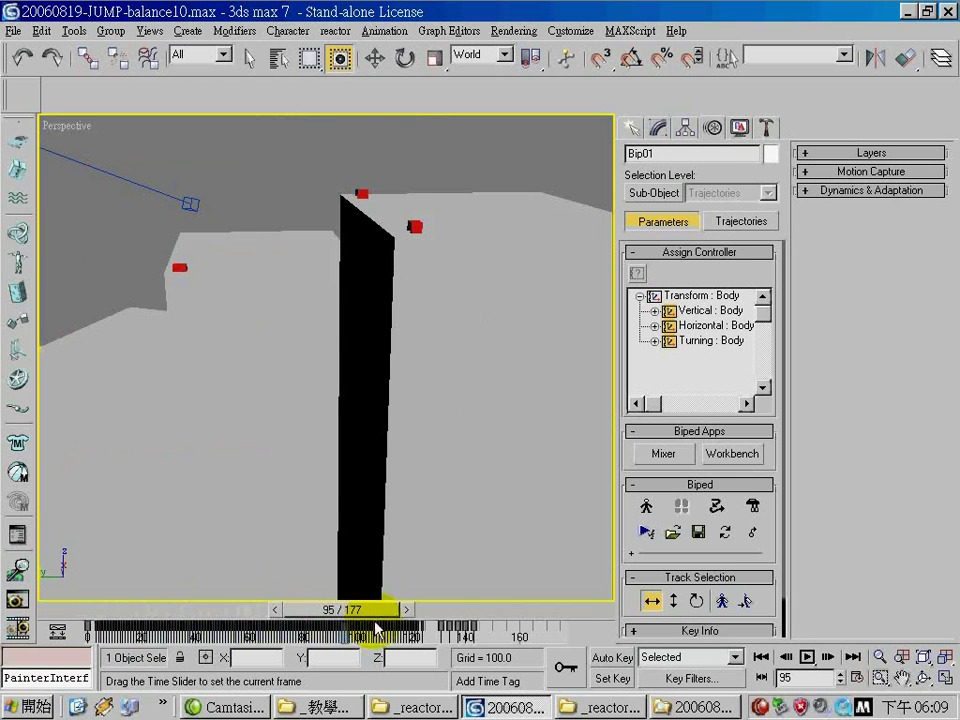
{"action": "mouse_move", "coordinate": [392, 628]}
{"action": "left_mouse_down"}
{"action": "mouse_move", "coordinate": [454, 630]}
{"action": "mouse_move", "coordinate": [326, 613]}
{"action": "mouse_move", "coordinate": [395, 616]}
{"action": "left_mouse_up"}
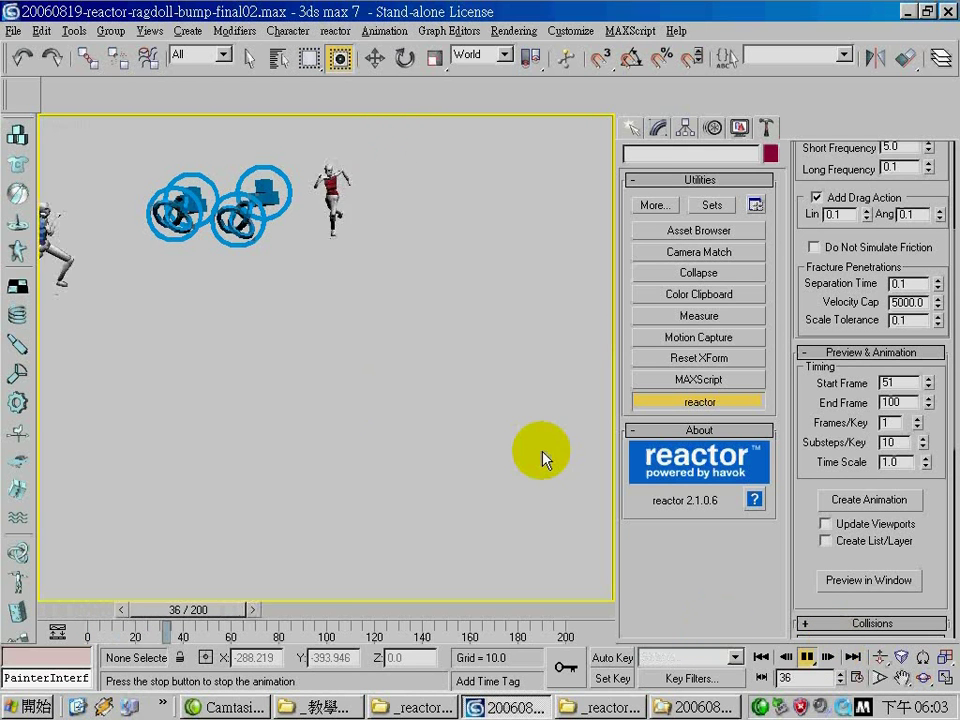
Select Bip02 Spine, browse to RunLoop-to-reattack.bip without loading it, then advance to frame 50
{"action": "left_click_drag", "start_coordinate": [322, 609], "coordinate": [64, 605]}
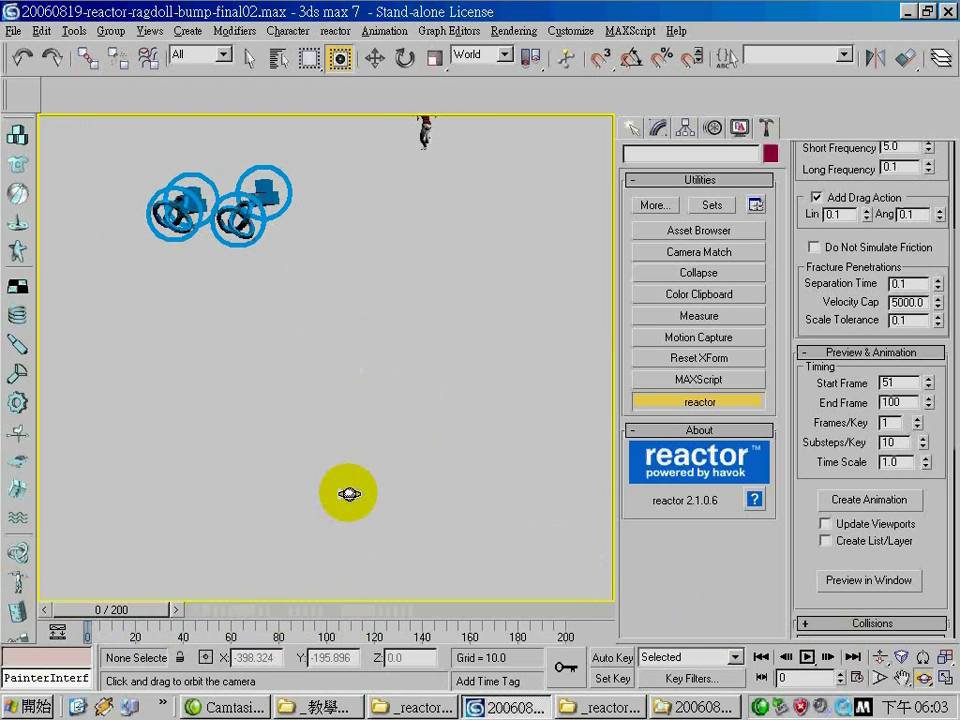
{"action": "left_click", "coordinate": [249, 58]}
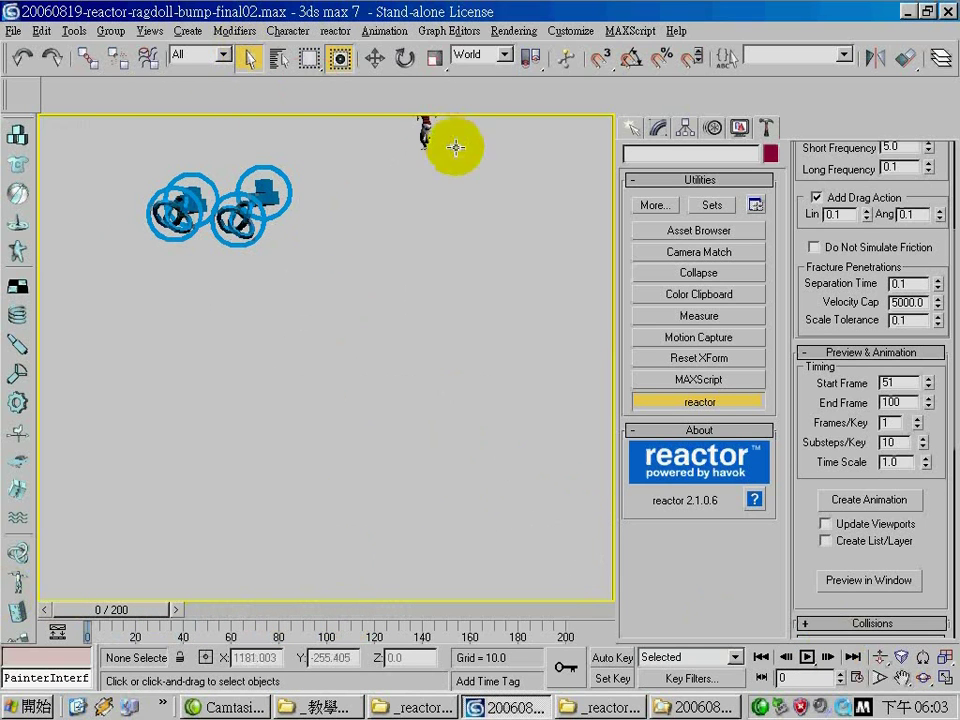
{"action": "left_click", "coordinate": [425, 125]}
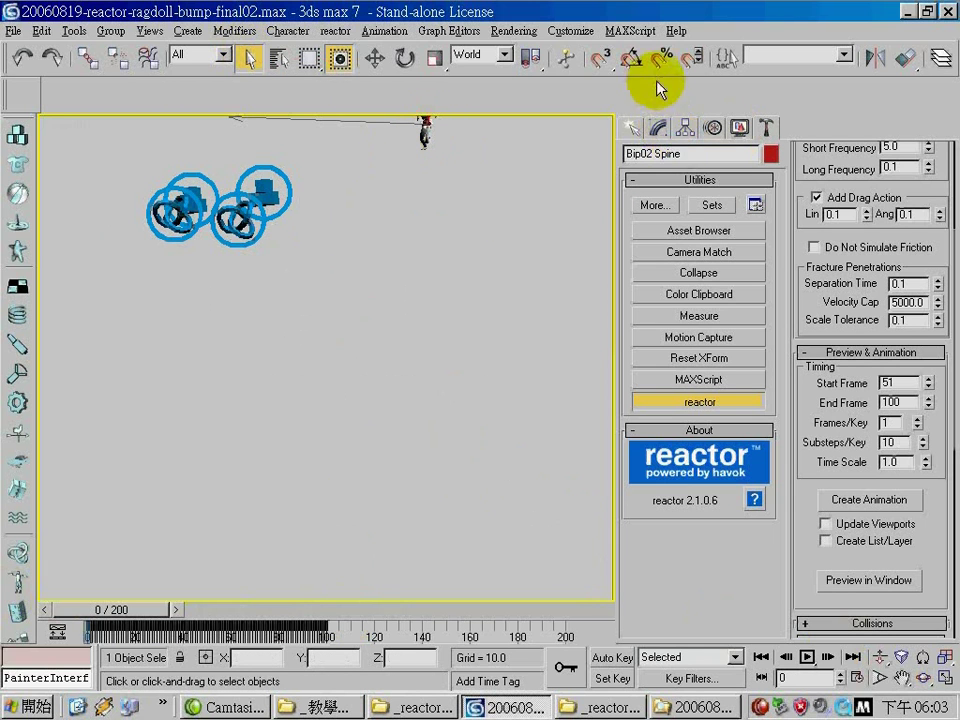
{"action": "left_click", "coordinate": [685, 127]}
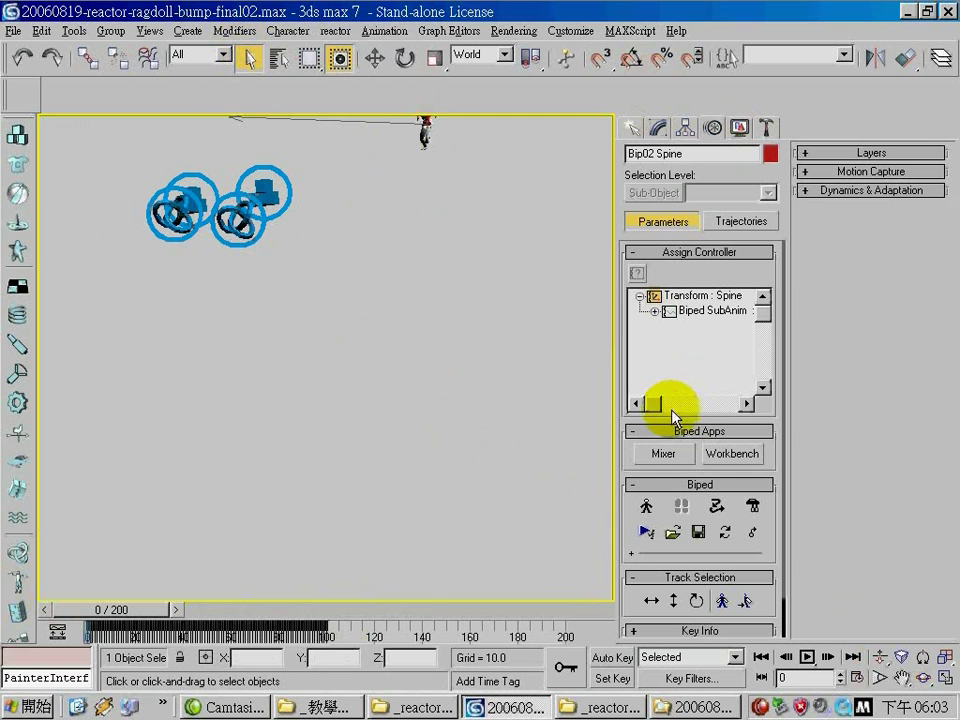
{"action": "left_click", "coordinate": [674, 533]}
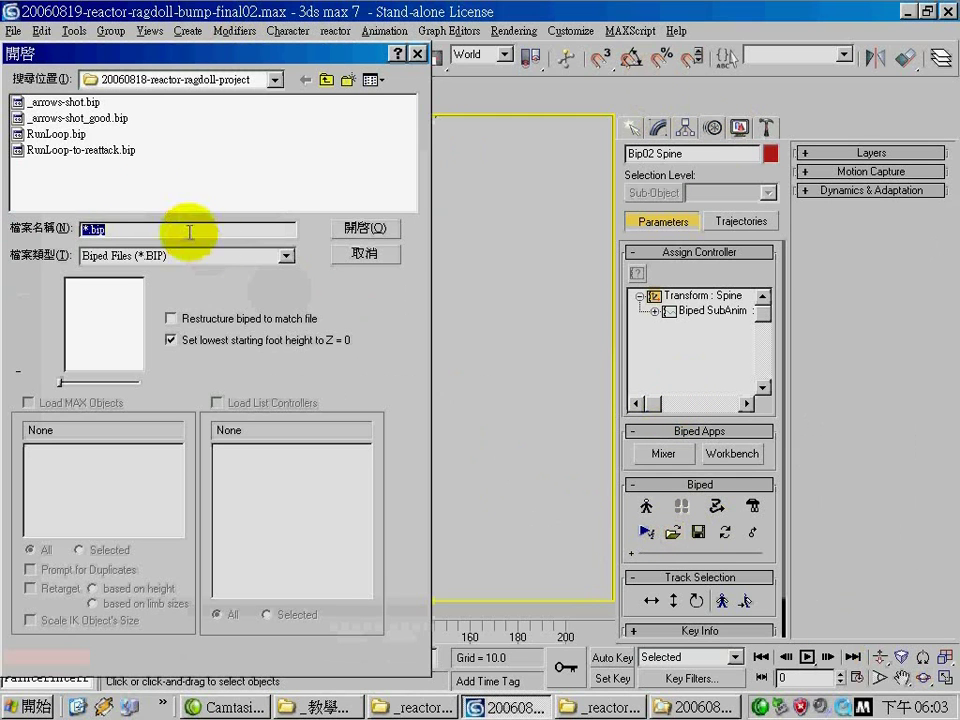
{"action": "left_click", "coordinate": [100, 152]}
{"action": "left_click", "coordinate": [370, 254]}
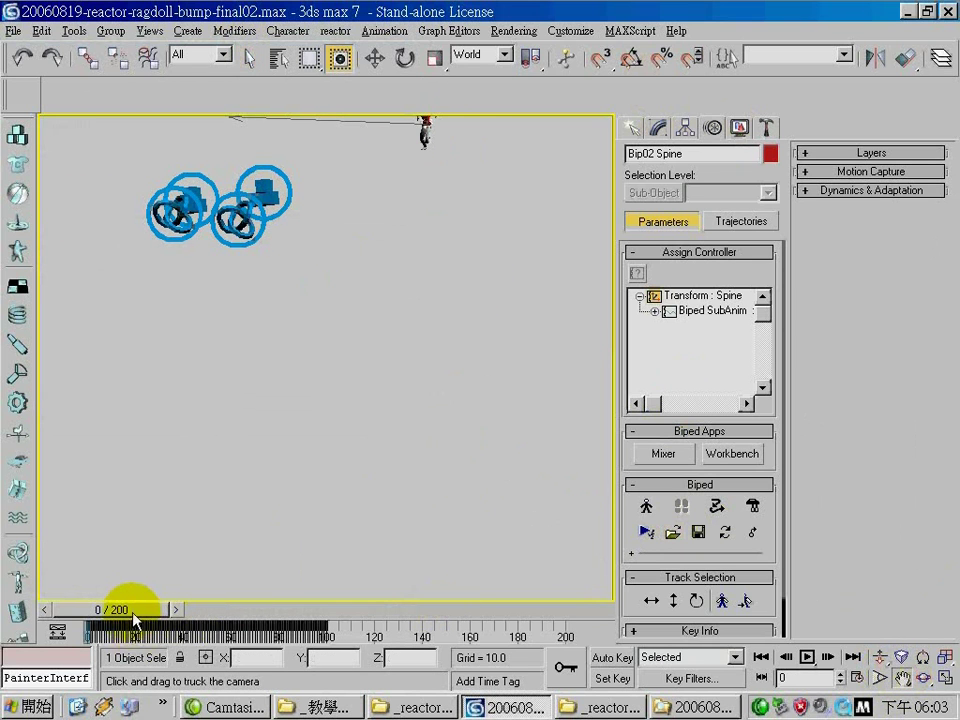
{"action": "left_click_drag", "start_coordinate": [128, 615], "coordinate": [235, 612]}
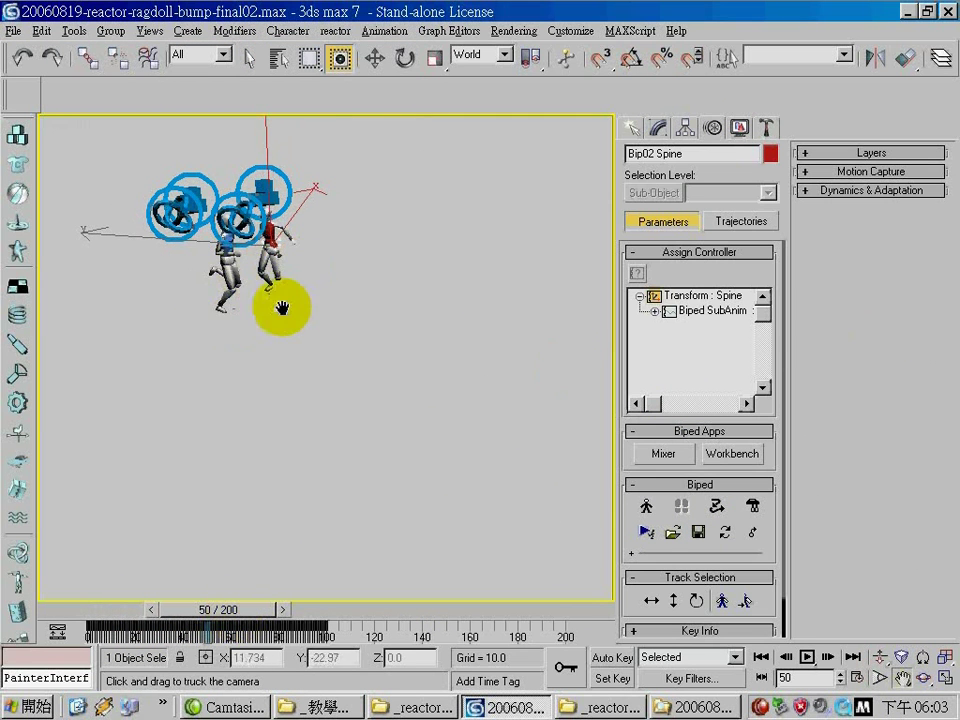
From frame 51, run the reactor Preview in Window simulation, then close the preview
{"action": "left_click", "coordinate": [772, 129]}
{"action": "left_click_drag", "start_coordinate": [936, 197], "coordinate": [955, 562]}
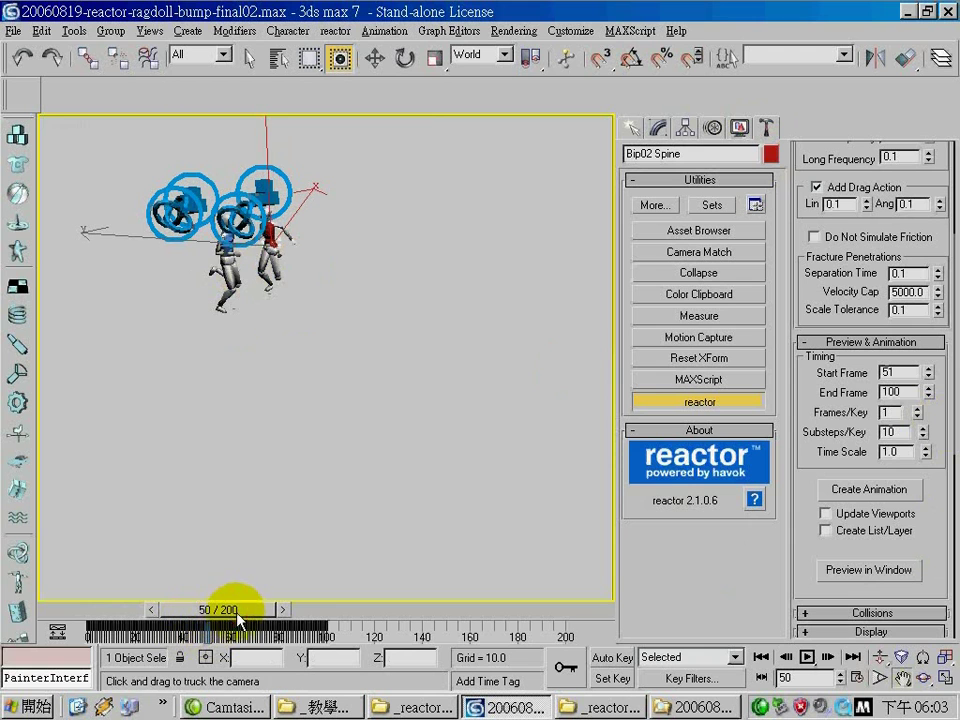
{"action": "left_click_drag", "start_coordinate": [238, 620], "coordinate": [242, 622]}
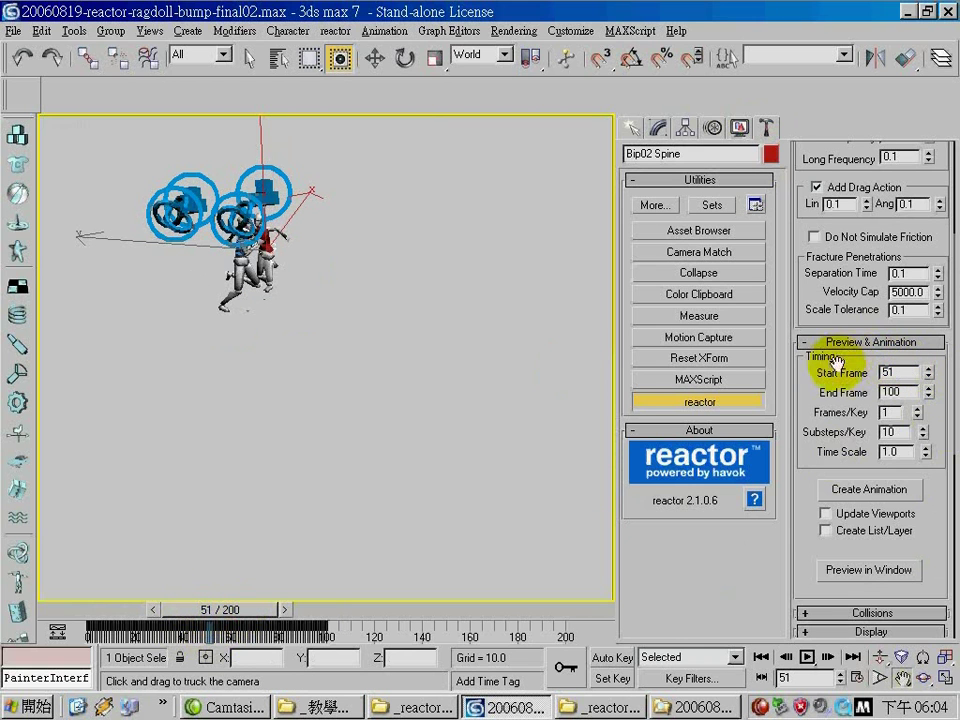
{"action": "left_click", "coordinate": [870, 570]}
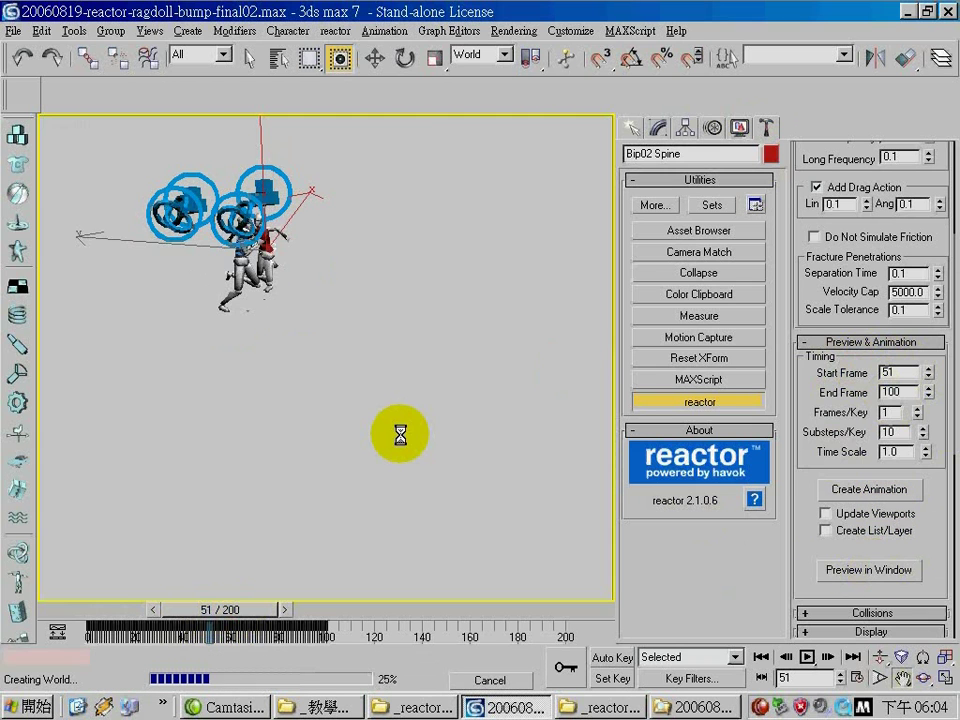
{"action": "left_click", "coordinate": [225, 460]}
{"action": "key", "text": "p"}
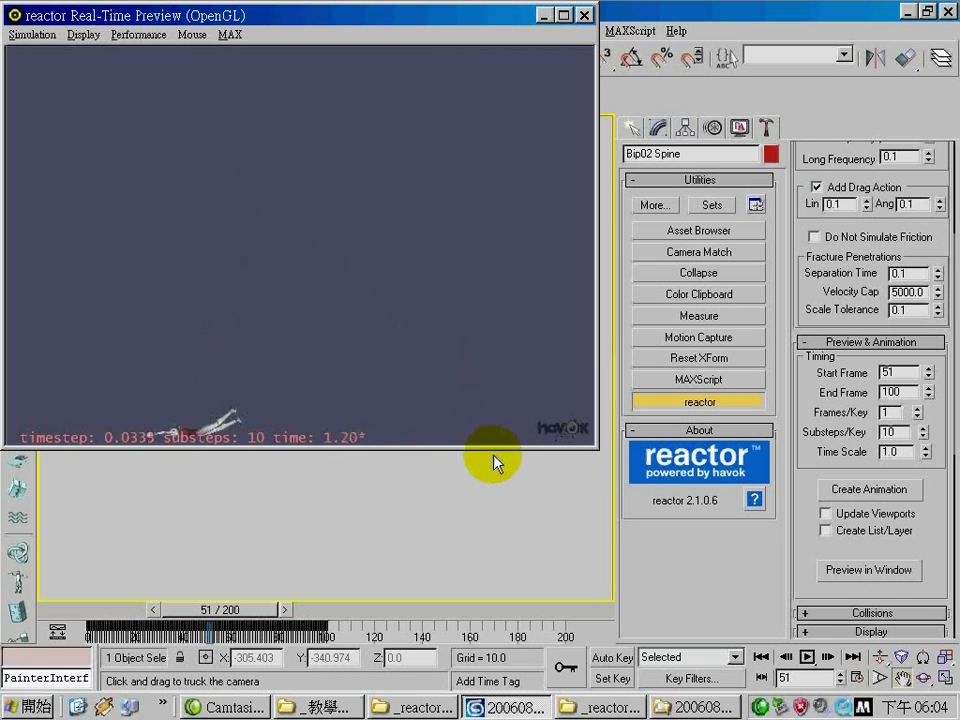
{"action": "left_click", "coordinate": [583, 15]}
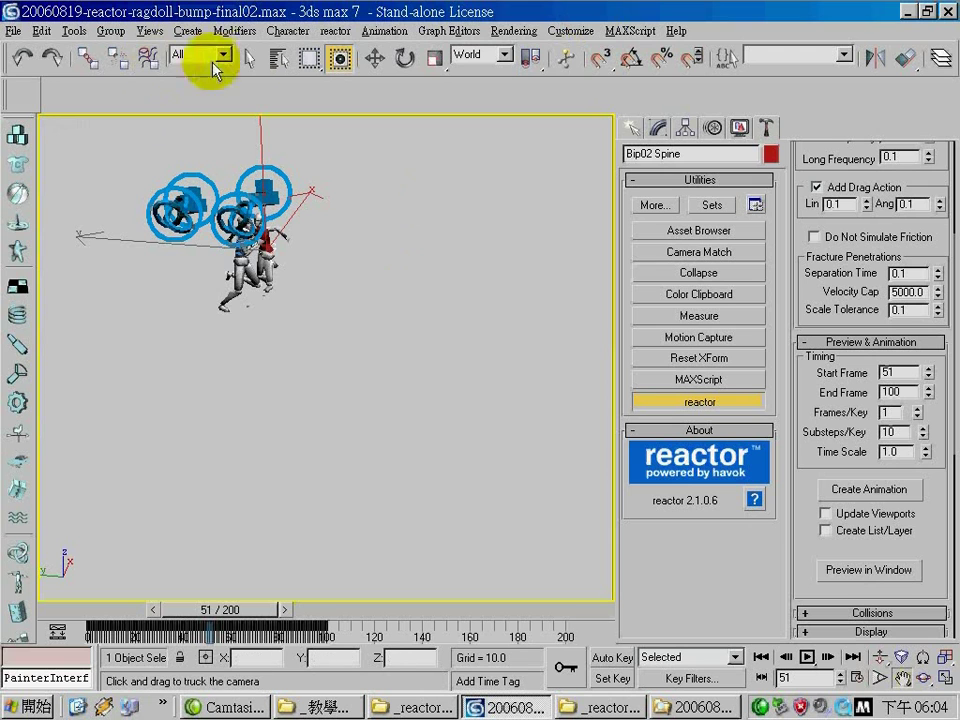
{"action": "left_click", "coordinate": [246, 56]}
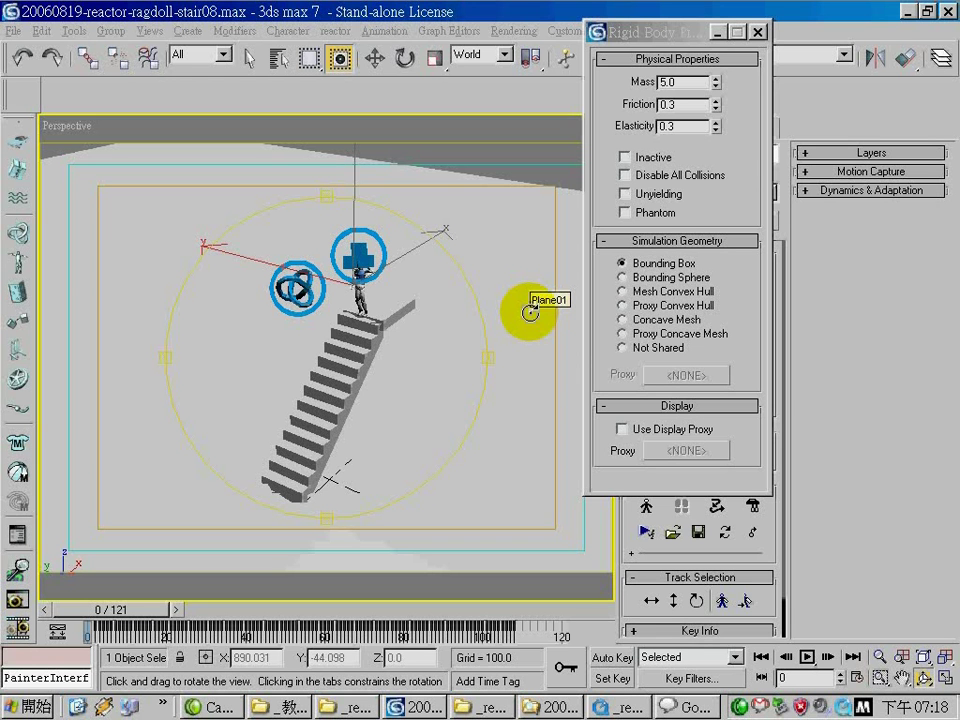
{"action": "left_click", "coordinate": [805, 657]}
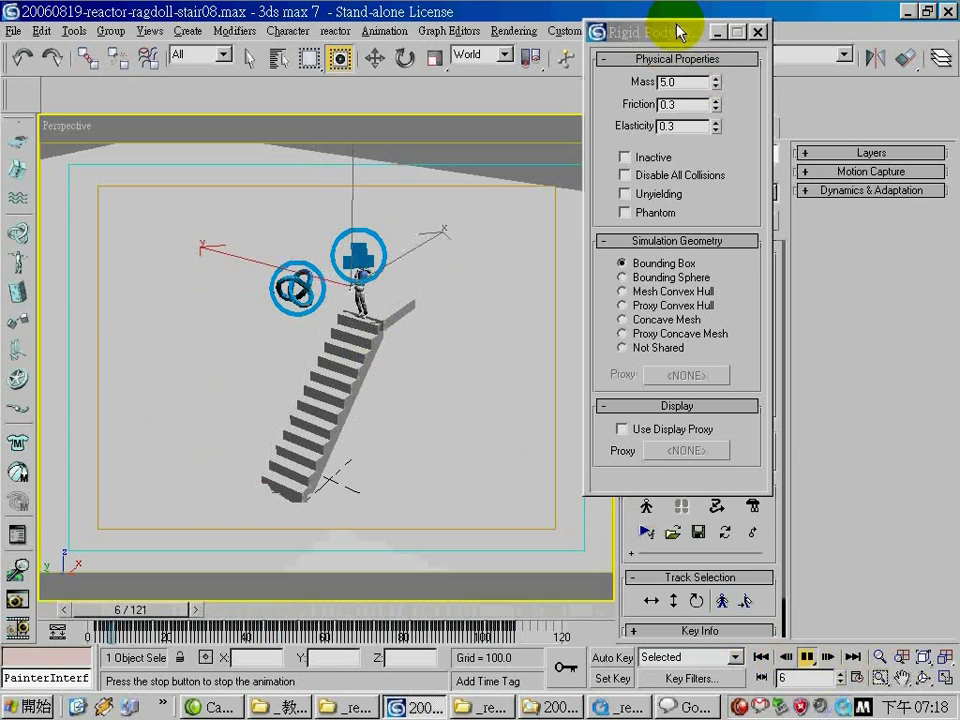
{"action": "left_click", "coordinate": [806, 657]}
{"action": "key", "text": "ctrl+r"}
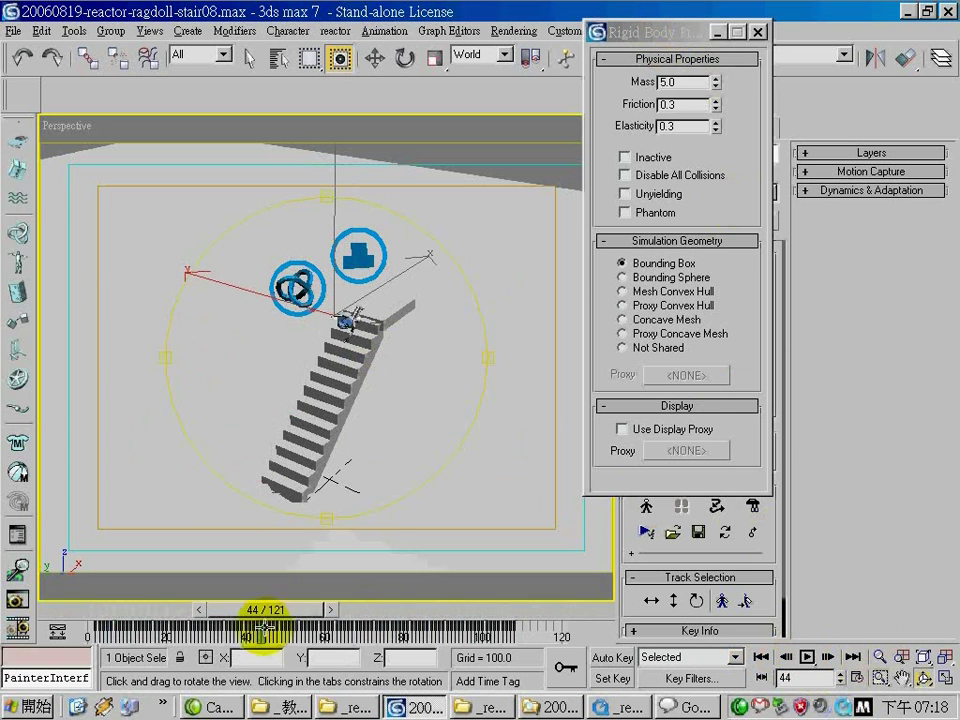
{"action": "left_click_drag", "start_coordinate": [255, 610], "coordinate": [24, 572]}
{"action": "scroll", "coordinate": [417, 397], "scroll_direction": "up", "scroll_amount": 3}
{"action": "left_click_drag", "start_coordinate": [417, 397], "coordinate": [339, 381]}
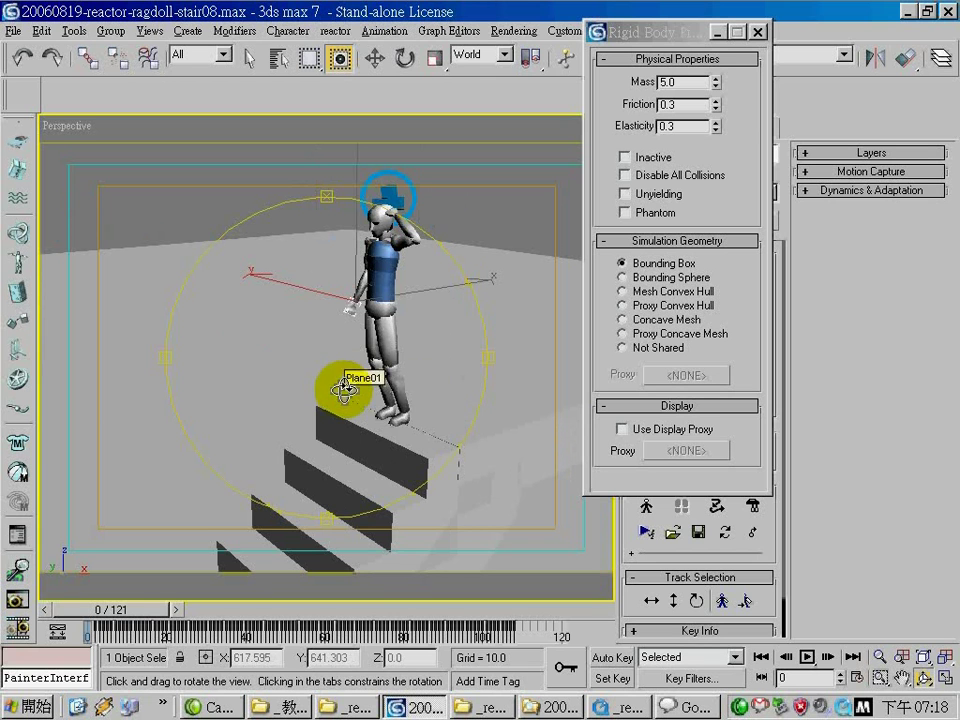
{"action": "left_click_drag", "start_coordinate": [384, 374], "coordinate": [354, 386]}
{"action": "scroll", "coordinate": [360, 392], "scroll_direction": "up", "scroll_amount": 3}
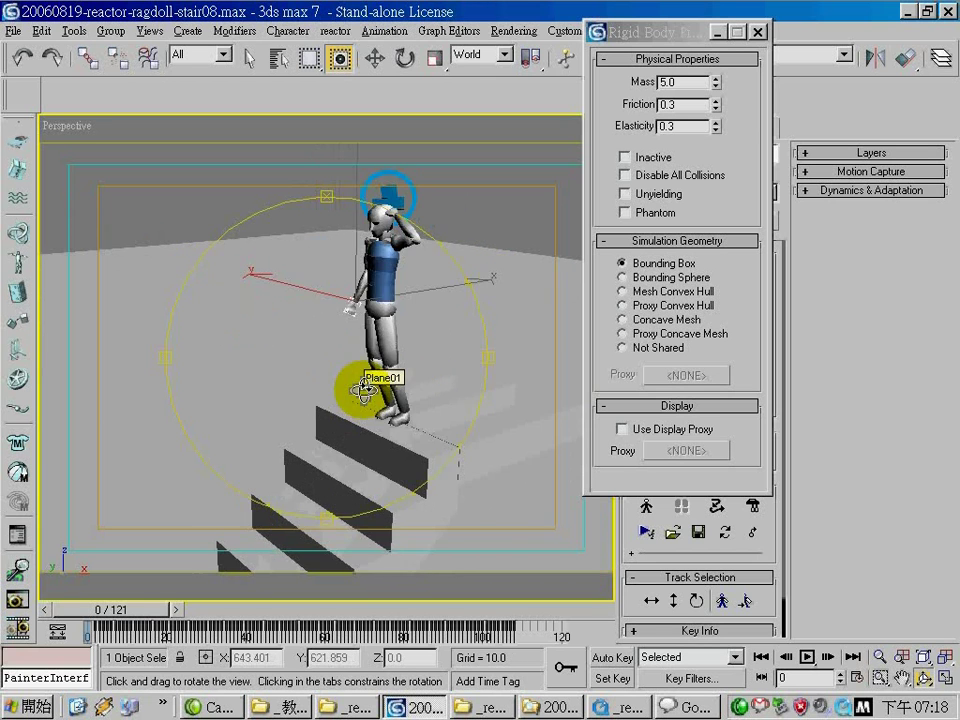
{"action": "middle_click_drag", "start_coordinate": [360, 392], "coordinate": [435, 335]}
{"action": "left_click_drag", "start_coordinate": [435, 335], "coordinate": [366, 368]}
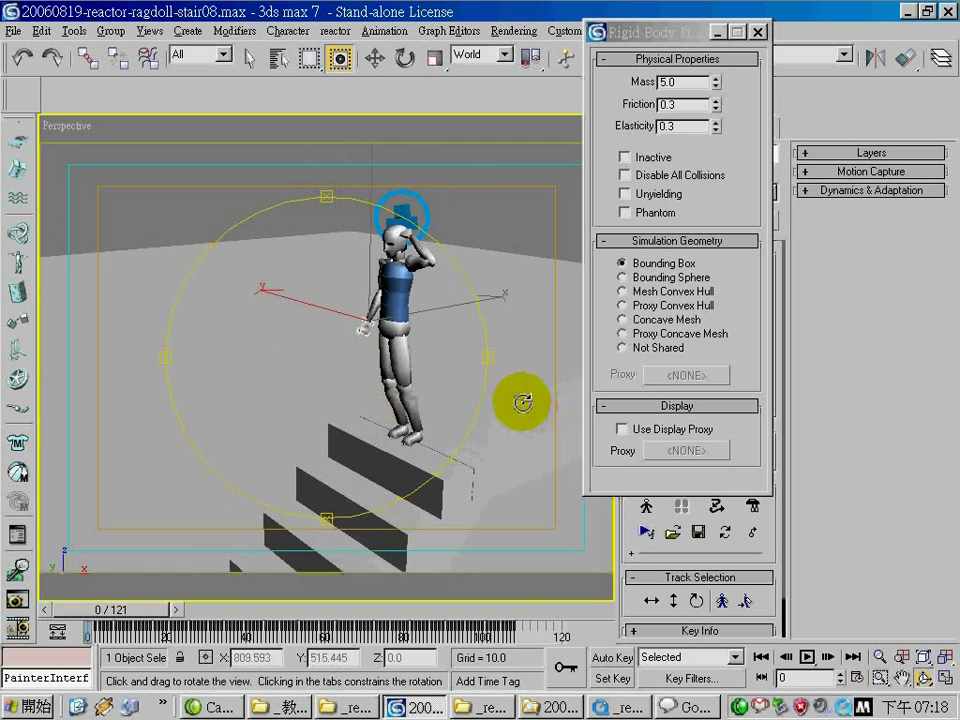
{"action": "left_click_drag", "start_coordinate": [278, 349], "coordinate": [617, 167]}
{"action": "left_click", "coordinate": [246, 58]}
{"action": "left_click", "coordinate": [439, 329]}
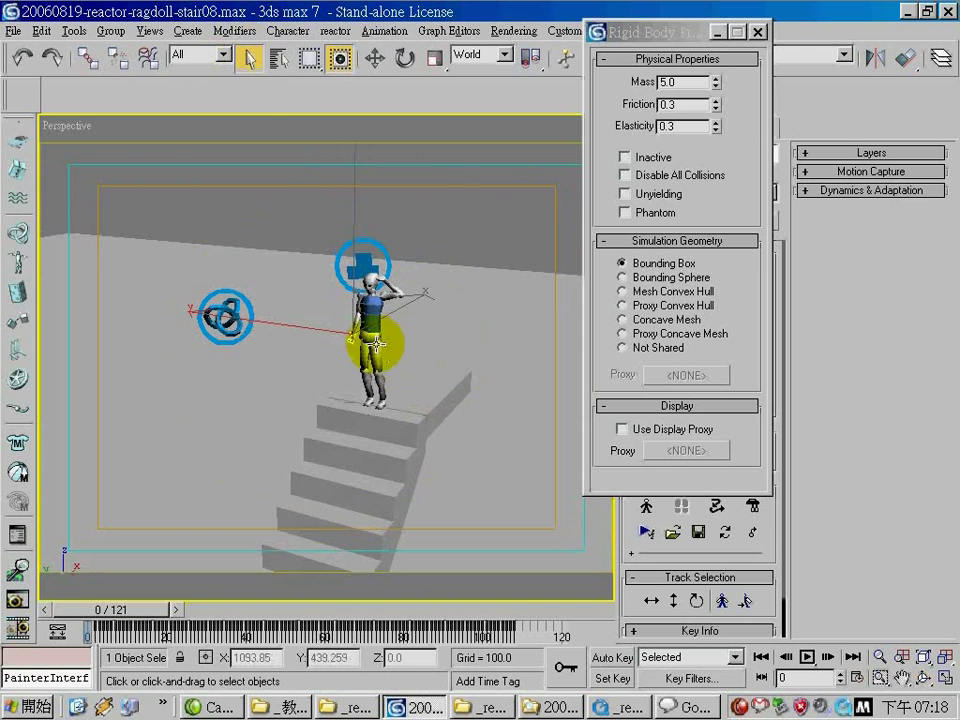
{"action": "left_click", "coordinate": [375, 328]}
{"action": "left_click", "coordinate": [375, 319]}
{"action": "left_click", "coordinate": [372, 308]}
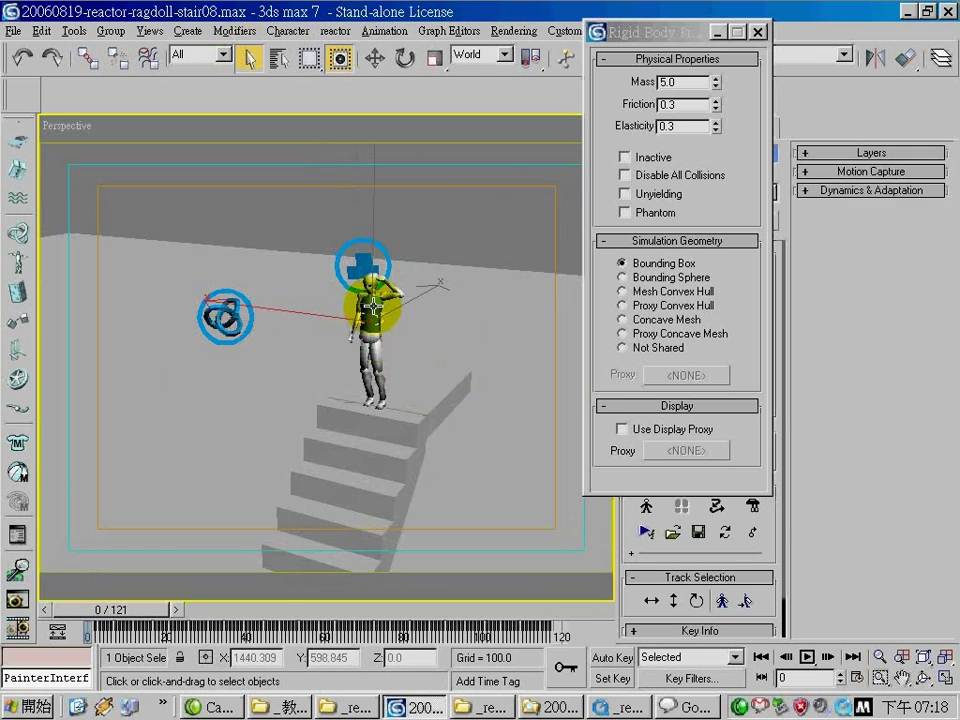
{"action": "left_click", "coordinate": [375, 347]}
{"action": "left_click", "coordinate": [392, 348]}
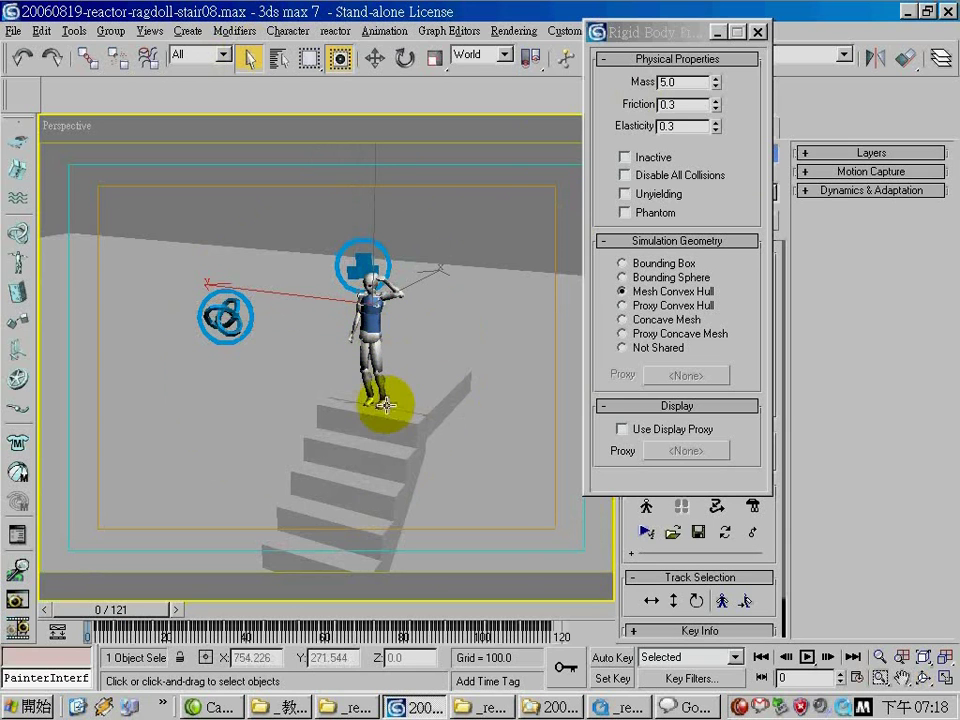
{"action": "left_click", "coordinate": [531, 304]}
{"action": "left_click", "coordinate": [409, 317]}
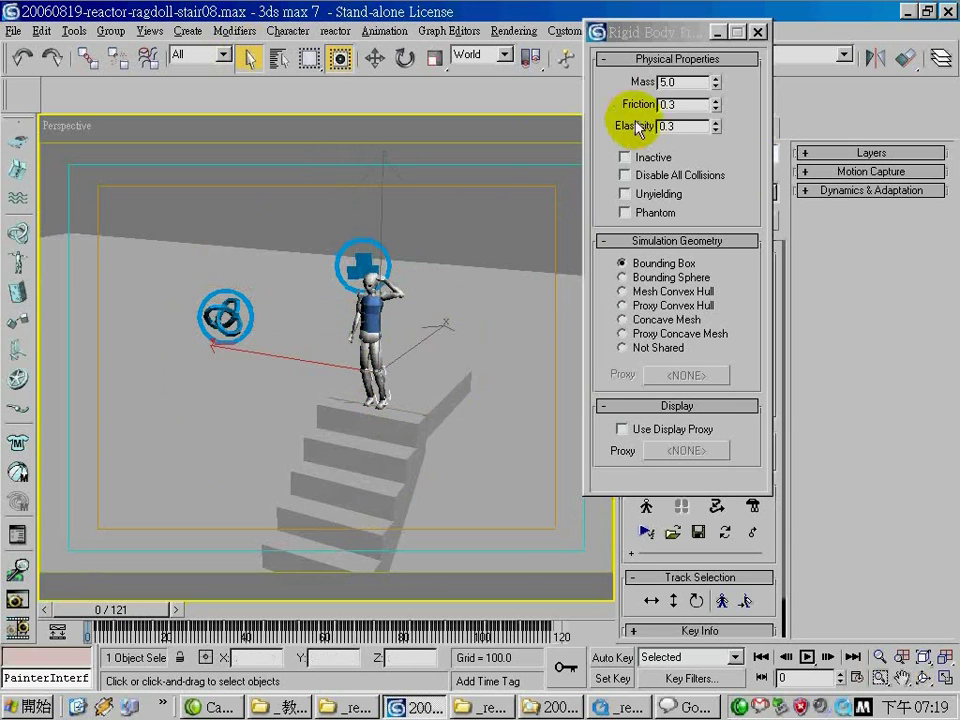
{"action": "left_click_drag", "start_coordinate": [398, 293], "coordinate": [396, 291]}
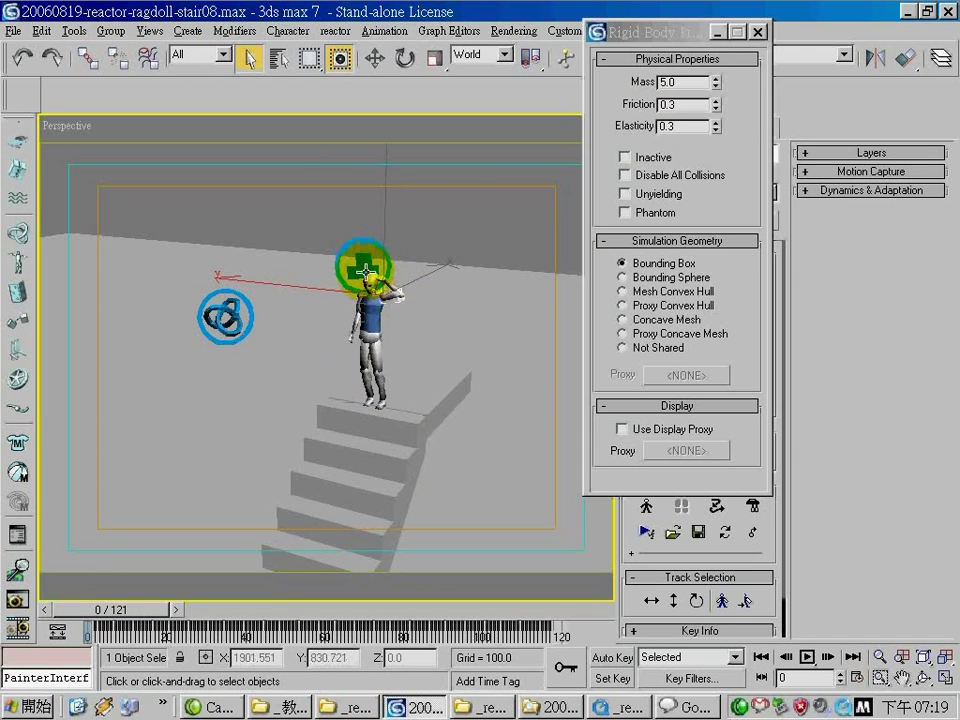
{"action": "left_click", "coordinate": [388, 350]}
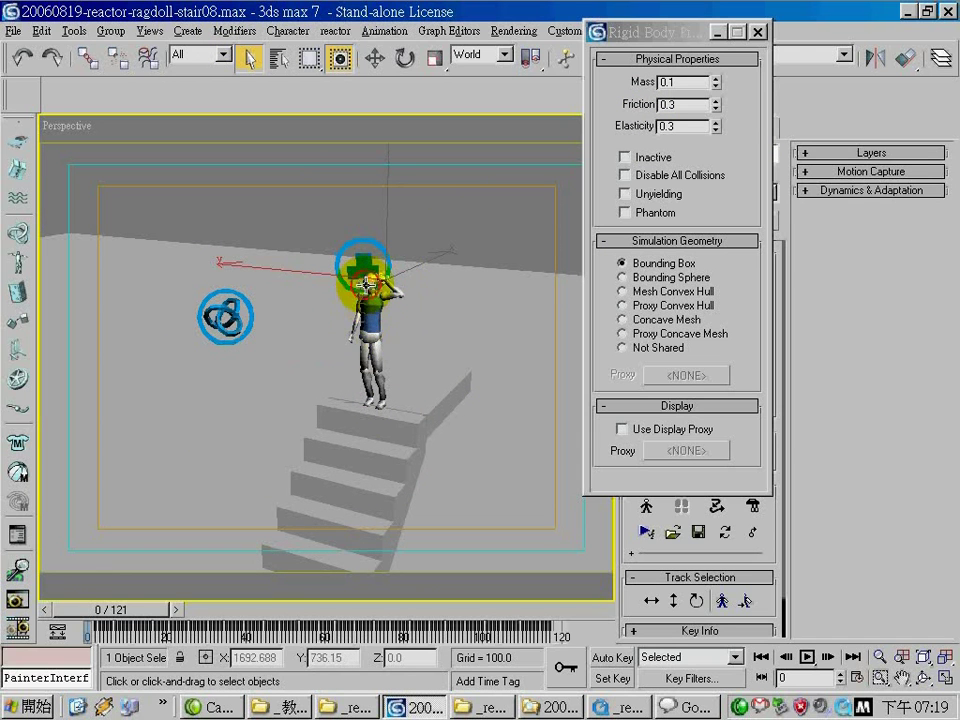
{"action": "left_click", "coordinate": [355, 343]}
{"action": "left_click_drag", "start_coordinate": [353, 338], "coordinate": [441, 381]}
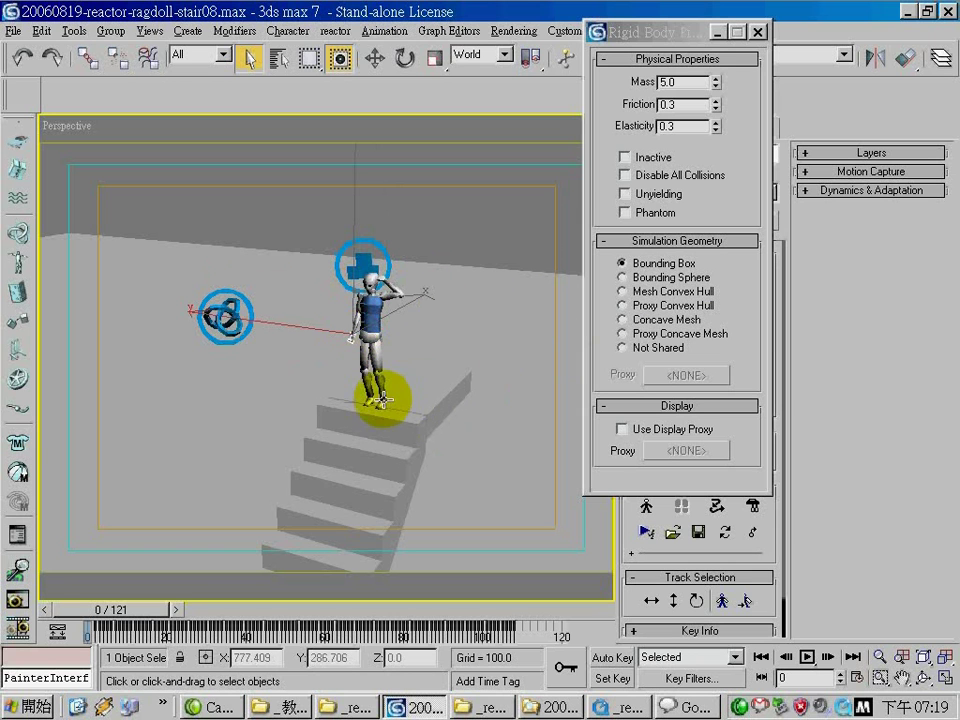
{"action": "left_click", "coordinate": [379, 401]}
{"action": "left_click", "coordinate": [693, 80]}
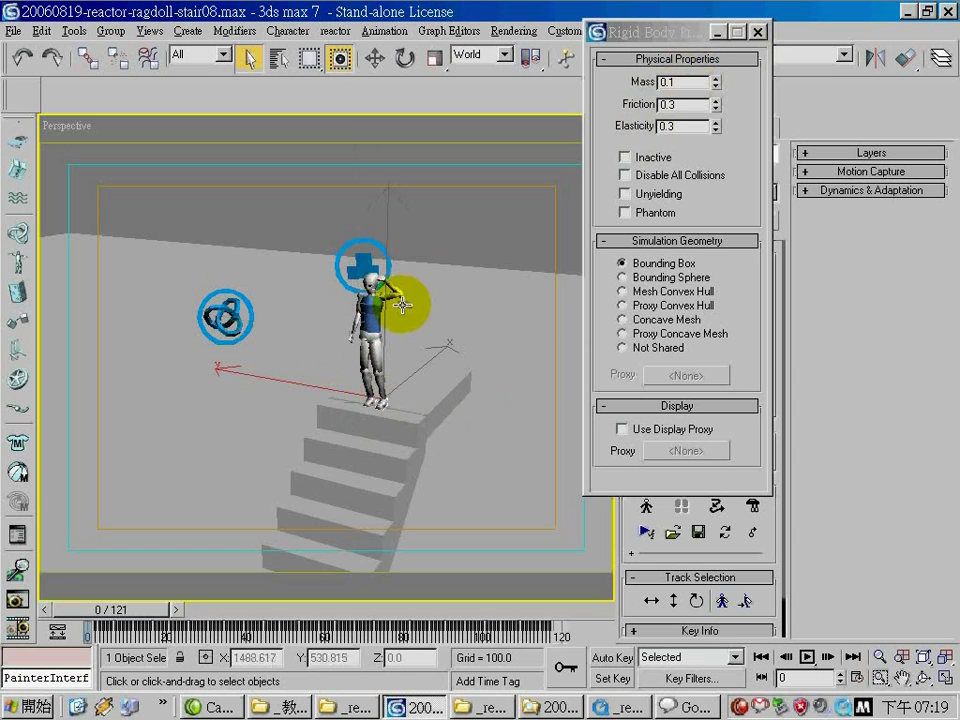
{"action": "left_click", "coordinate": [384, 276]}
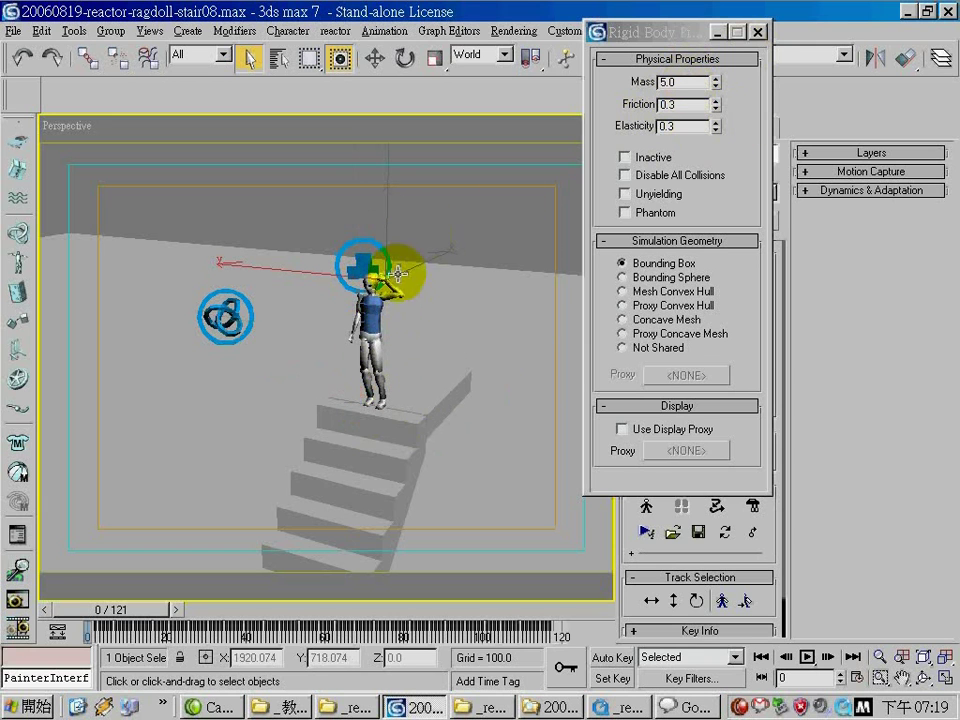
{"action": "left_click", "coordinate": [369, 334]}
{"action": "scroll", "coordinate": [452, 274], "scroll_direction": "down", "scroll_amount": 5}
{"action": "scroll", "coordinate": [416, 386], "scroll_direction": "up", "scroll_amount": 4}
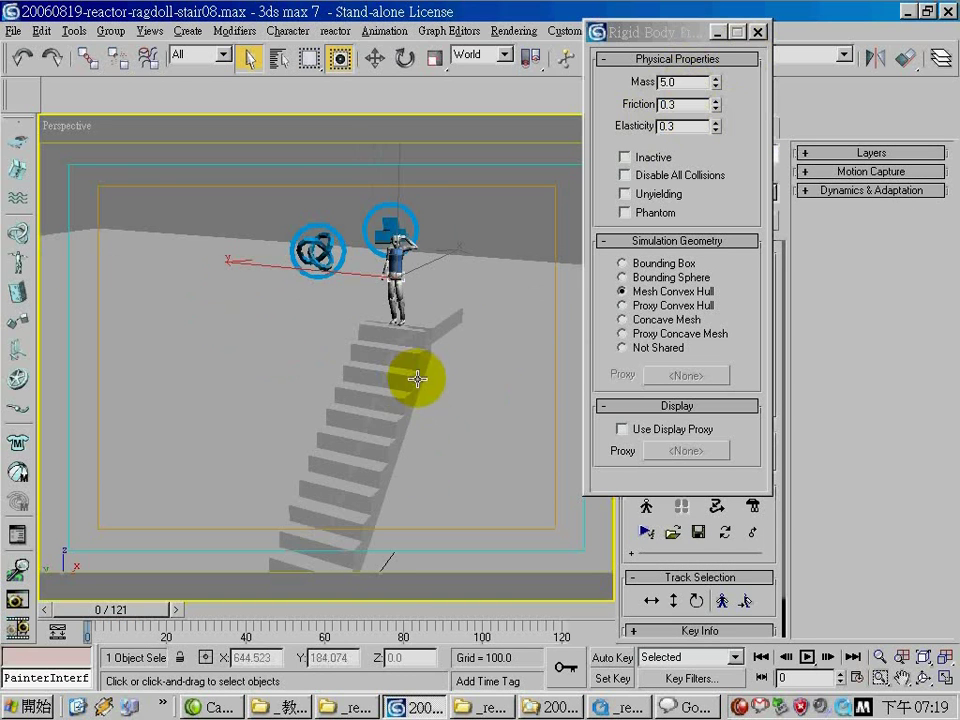
Orbit around the staircase, play the simulation briefly, then rewind to frame 4
{"action": "left_click", "coordinate": [922, 678]}
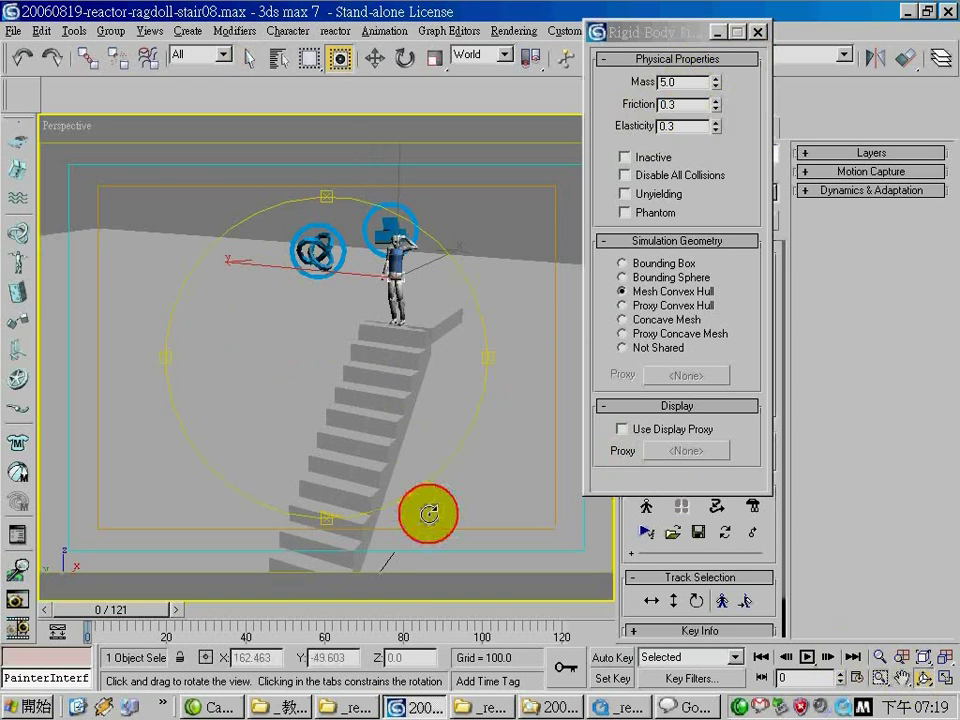
{"action": "left_click_drag", "start_coordinate": [399, 495], "coordinate": [232, 330]}
{"action": "left_click", "coordinate": [806, 657]}
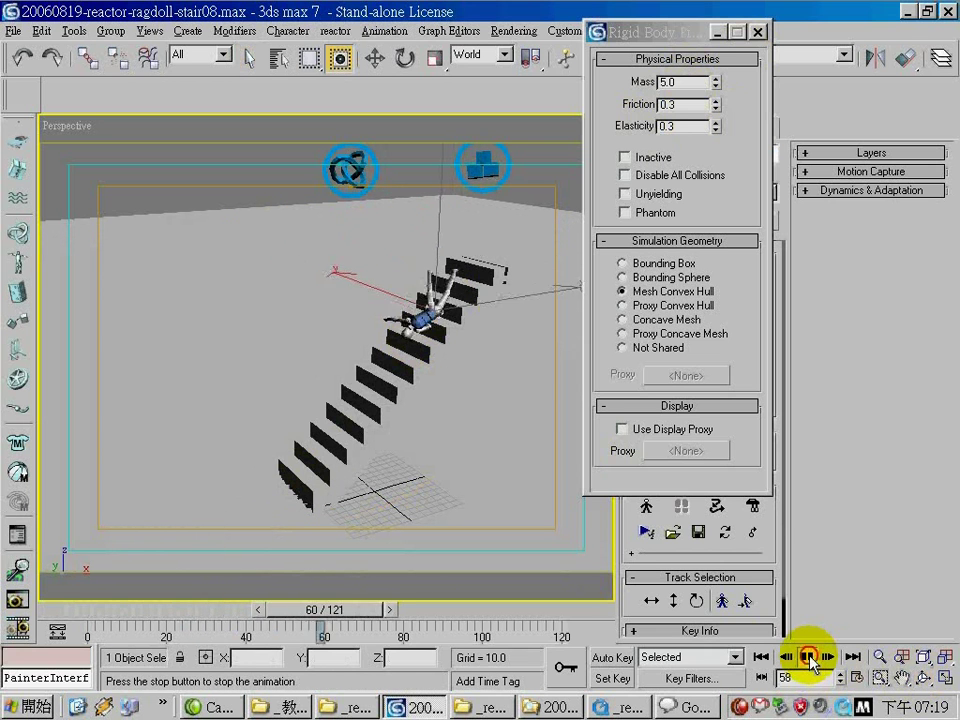
{"action": "left_click", "coordinate": [806, 657]}
{"action": "left_click_drag", "start_coordinate": [333, 610], "coordinate": [112, 607]}
Select the ragdoll's pelvis and head, frame the whole staircase, and play to frame 74
{"action": "left_click_drag", "start_coordinate": [514, 251], "coordinate": [317, 364]}
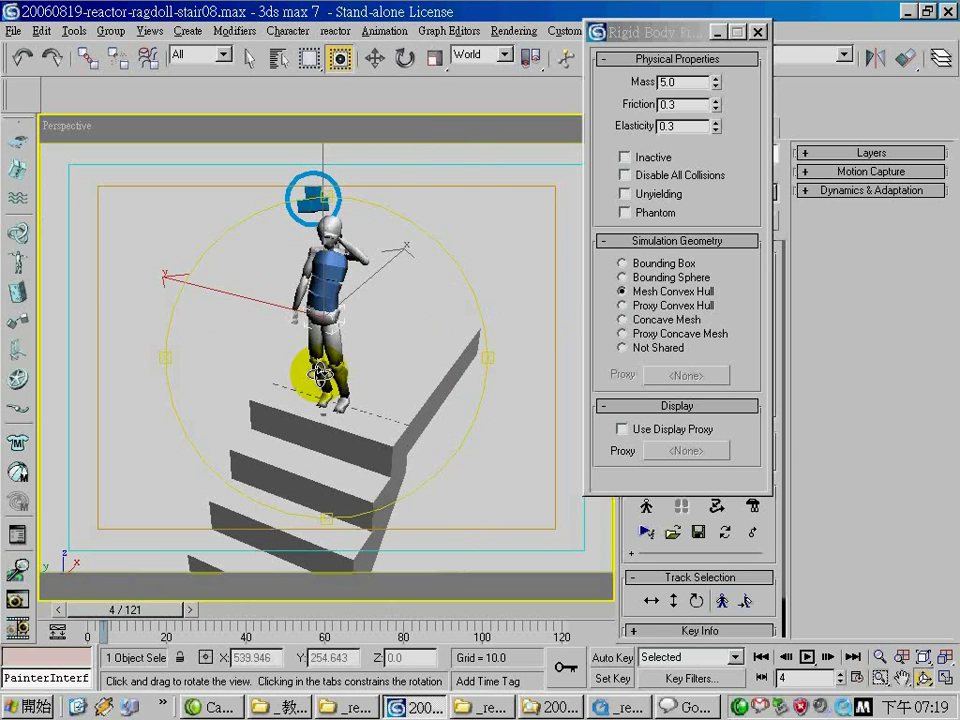
{"action": "left_click", "coordinate": [249, 57]}
{"action": "left_click", "coordinate": [318, 262]}
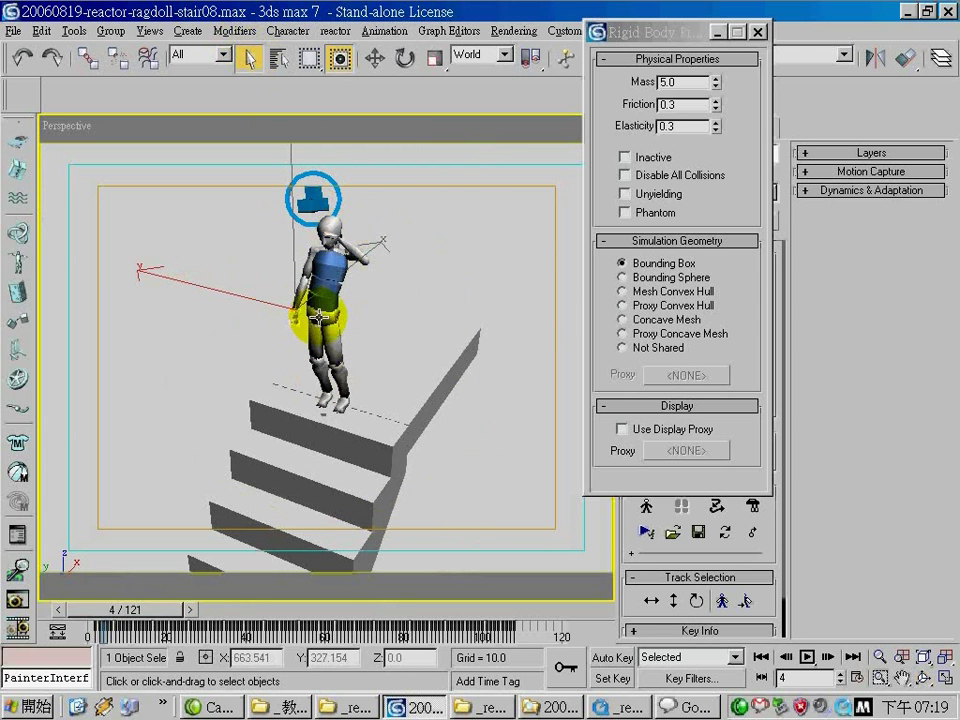
{"action": "left_click", "coordinate": [327, 240]}
{"action": "middle_click_drag", "start_coordinate": [337, 235], "coordinate": [332, 182]}
{"action": "middle_click_drag", "start_coordinate": [386, 414], "coordinate": [407, 291]}
{"action": "scroll", "coordinate": [407, 291], "scroll_direction": "down", "scroll_amount": 5}
{"action": "middle_click_drag", "start_coordinate": [414, 396], "coordinate": [392, 343]}
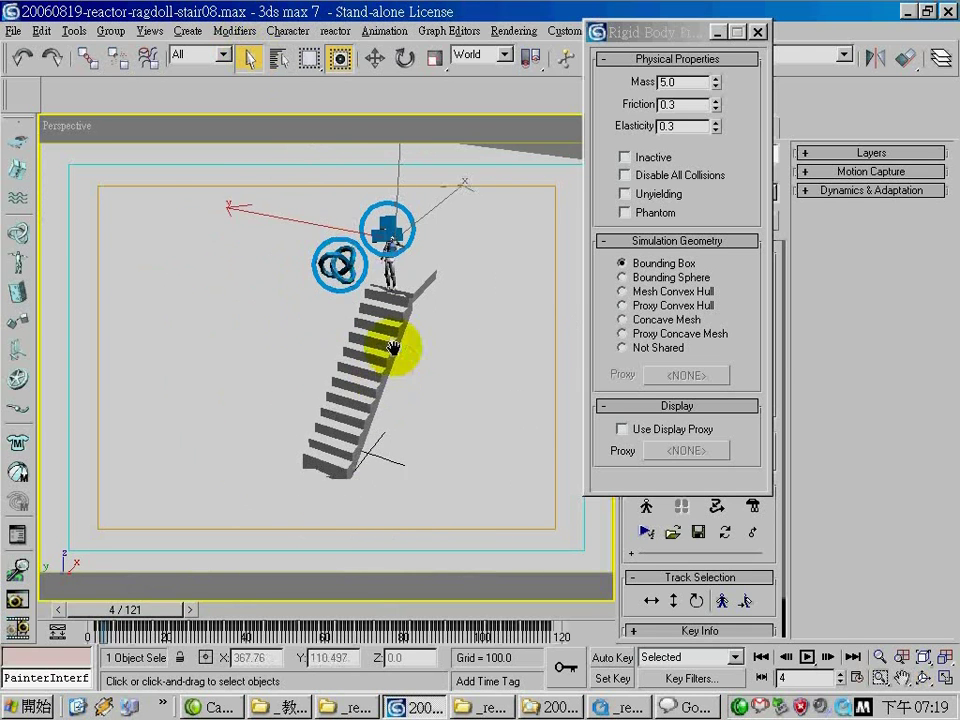
{"action": "left_click", "coordinate": [807, 657]}
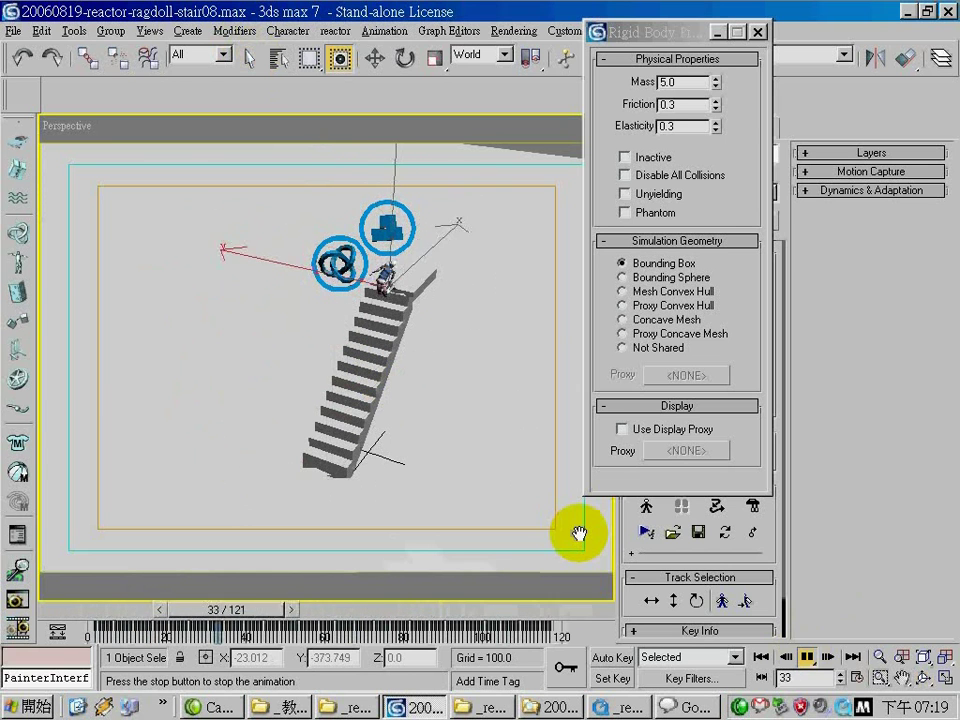
{"action": "left_click", "coordinate": [807, 657]}
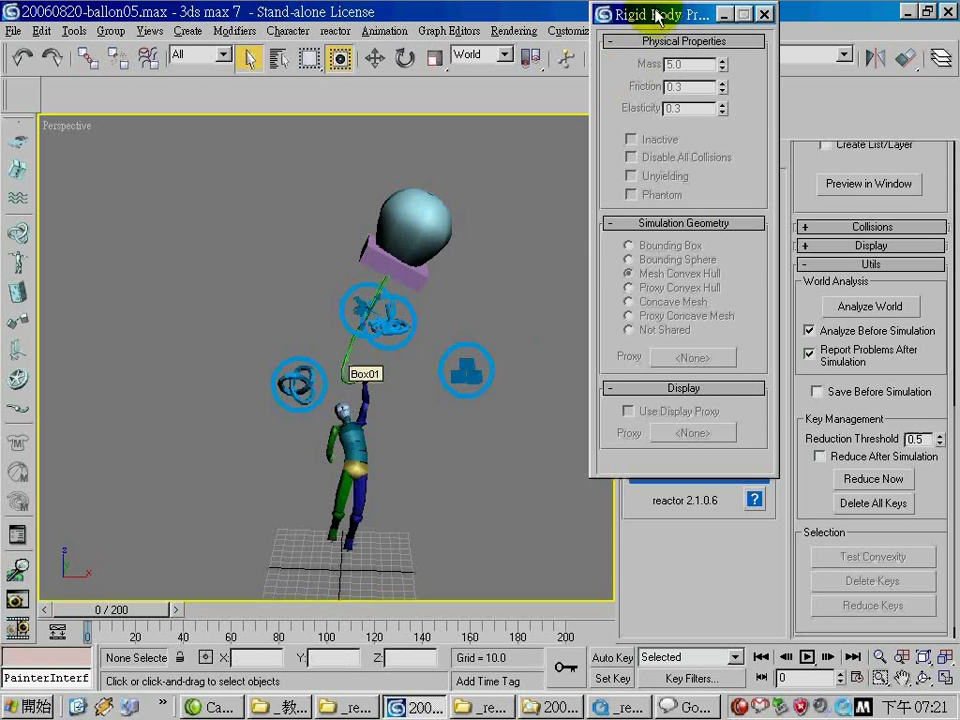
Run Preview in Window past the low-gravity warning and fling the ragdoll around the balloon
{"action": "left_click_drag", "start_coordinate": [660, 17], "coordinate": [637, 77]}
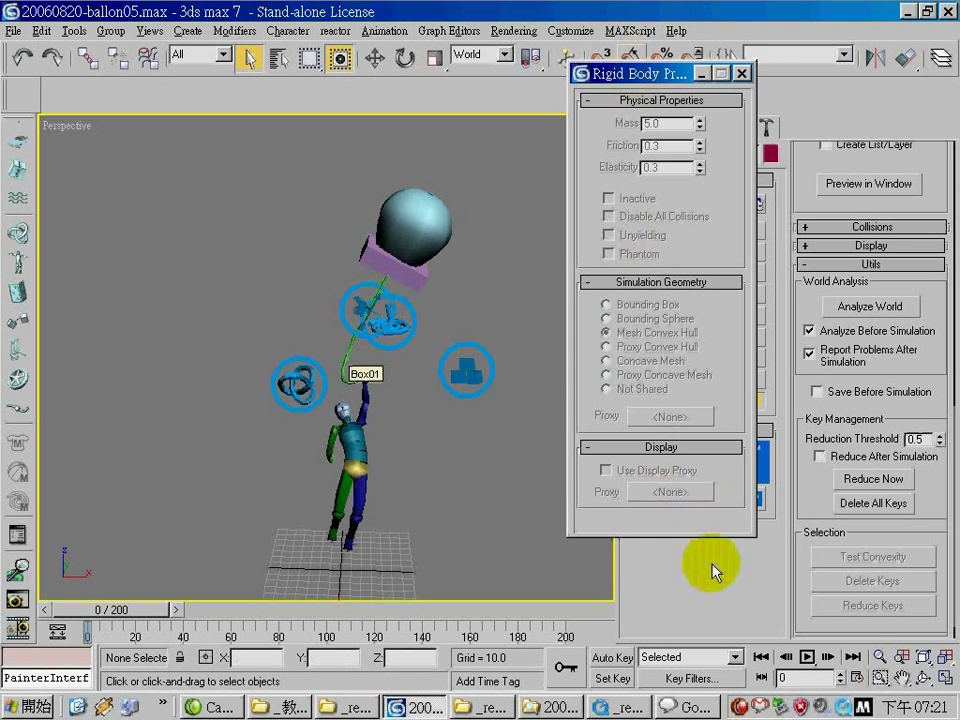
{"action": "left_click", "coordinate": [876, 186]}
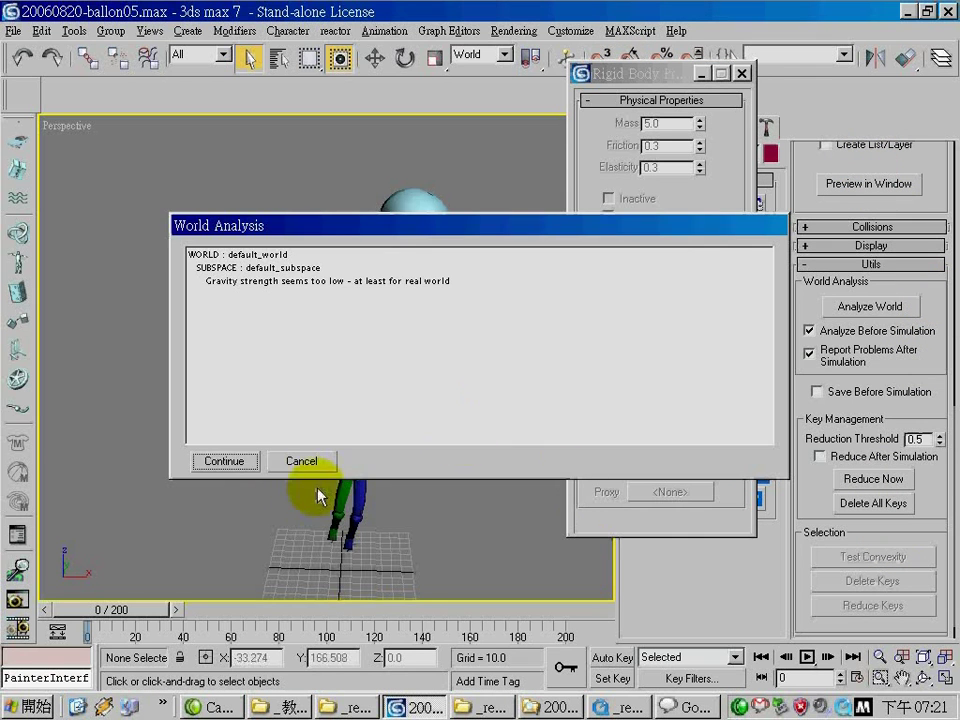
{"action": "left_click", "coordinate": [250, 461]}
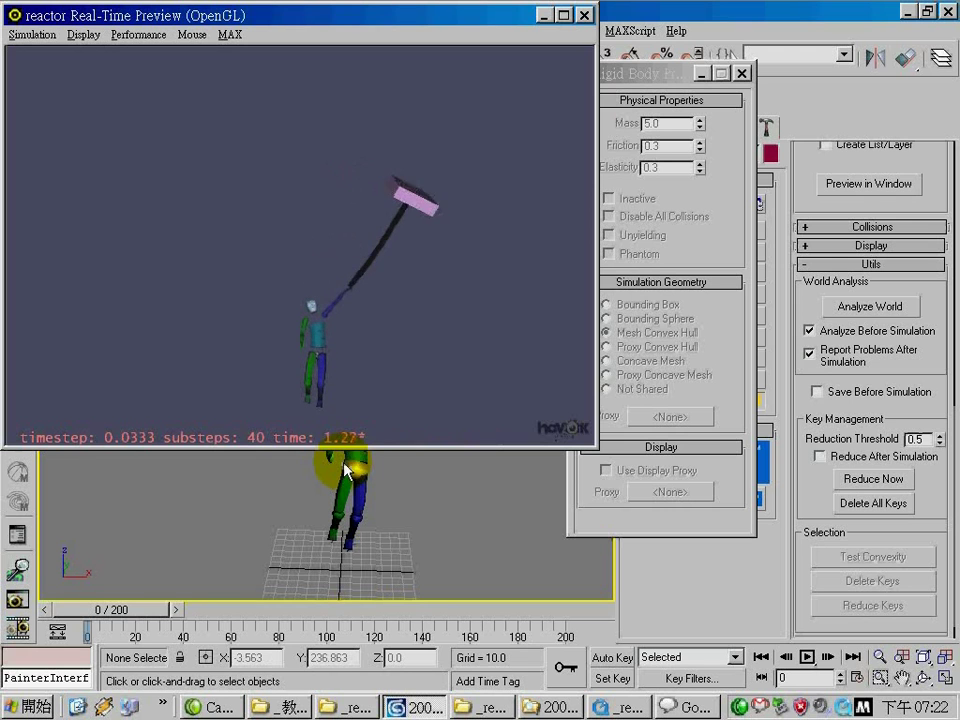
{"action": "left_click_drag", "start_coordinate": [345, 343], "coordinate": [575, 282]}
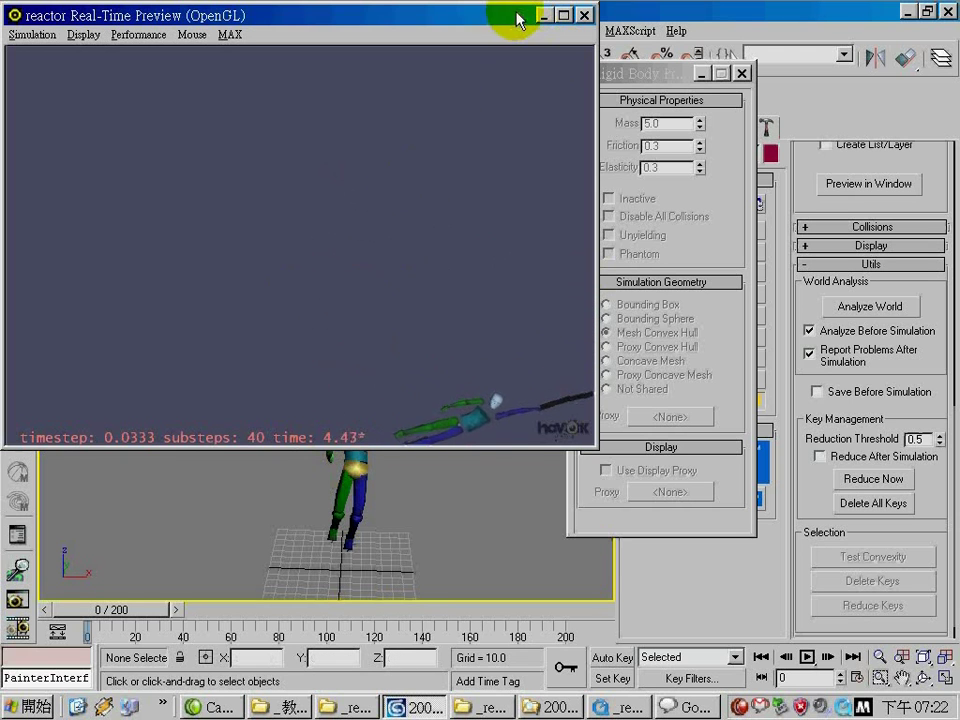
{"action": "left_click_drag", "start_coordinate": [499, 321], "coordinate": [276, 180]}
Close the preview and check the pink balloon box's rigid-body mass of 3.0
{"action": "left_click", "coordinate": [560, 16]}
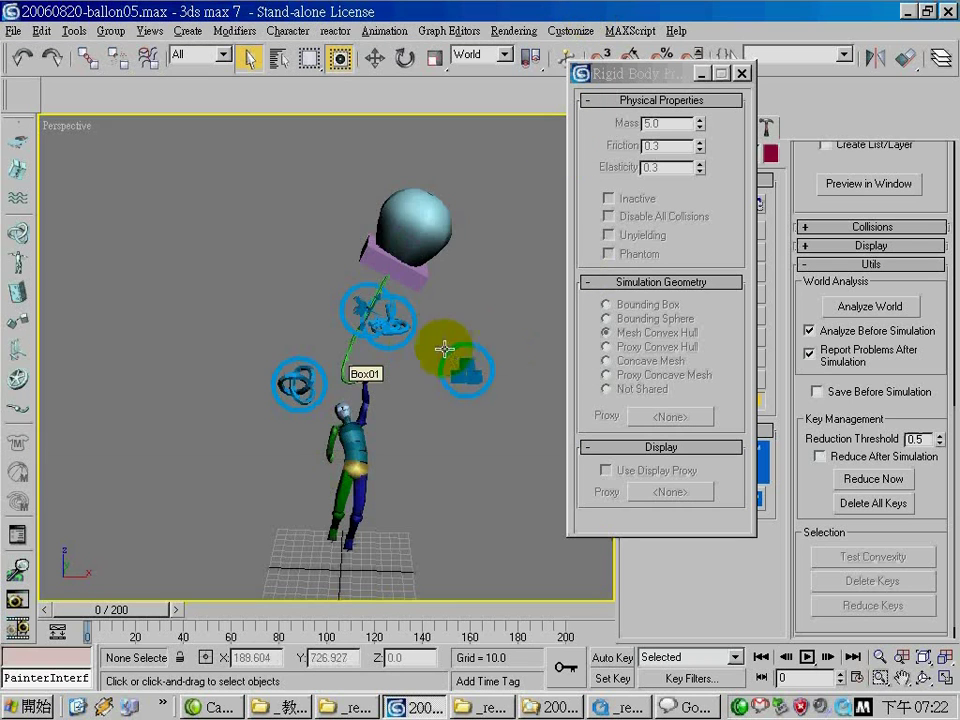
{"action": "scroll", "coordinate": [446, 376], "scroll_direction": "up", "scroll_amount": 3}
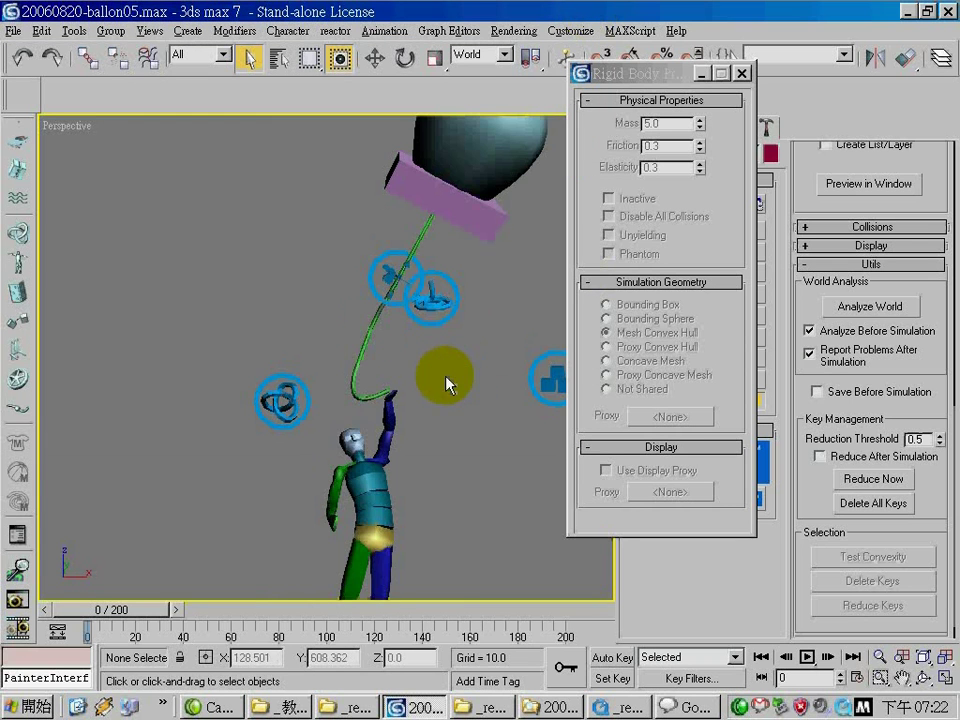
{"action": "middle_click_drag", "start_coordinate": [478, 316], "coordinate": [458, 320], "text": "alt"}
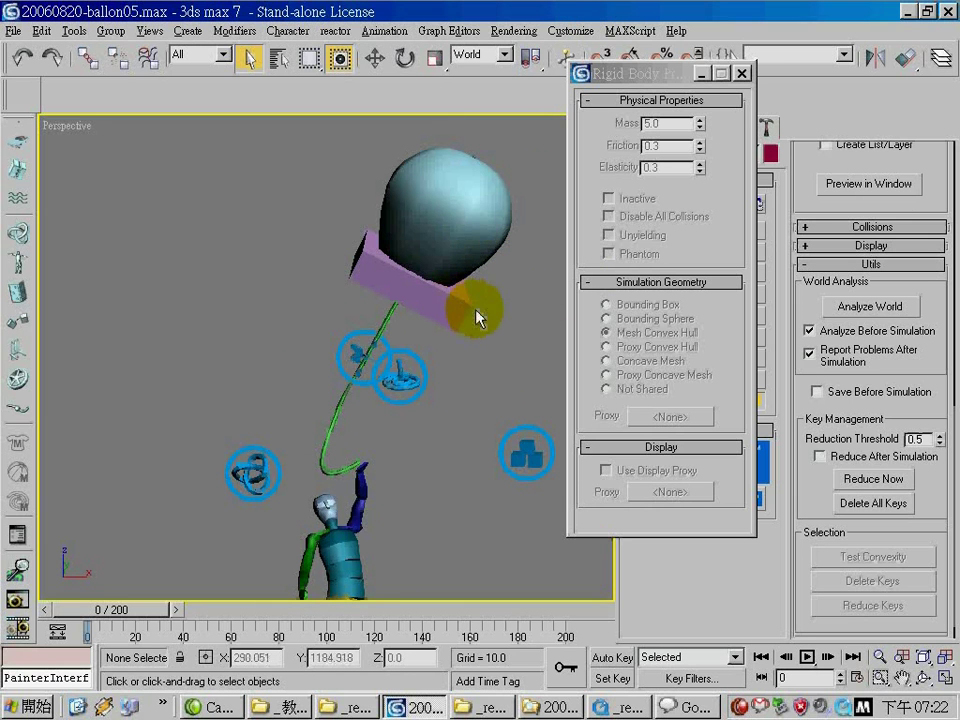
{"action": "left_click", "coordinate": [470, 210]}
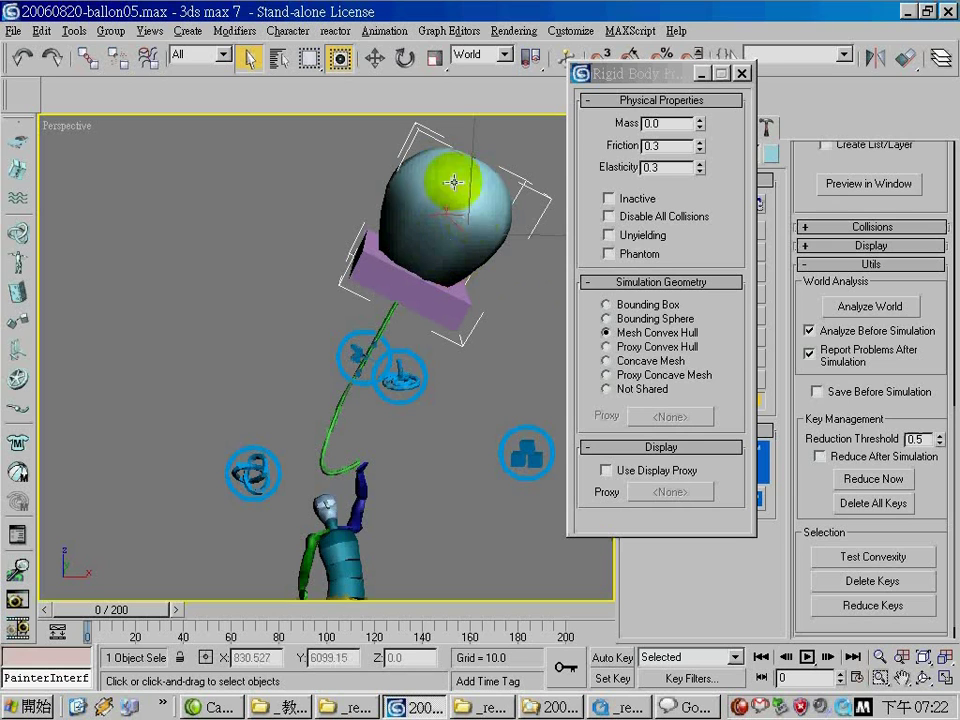
{"action": "left_click_drag", "start_coordinate": [613, 76], "coordinate": [755, 258]}
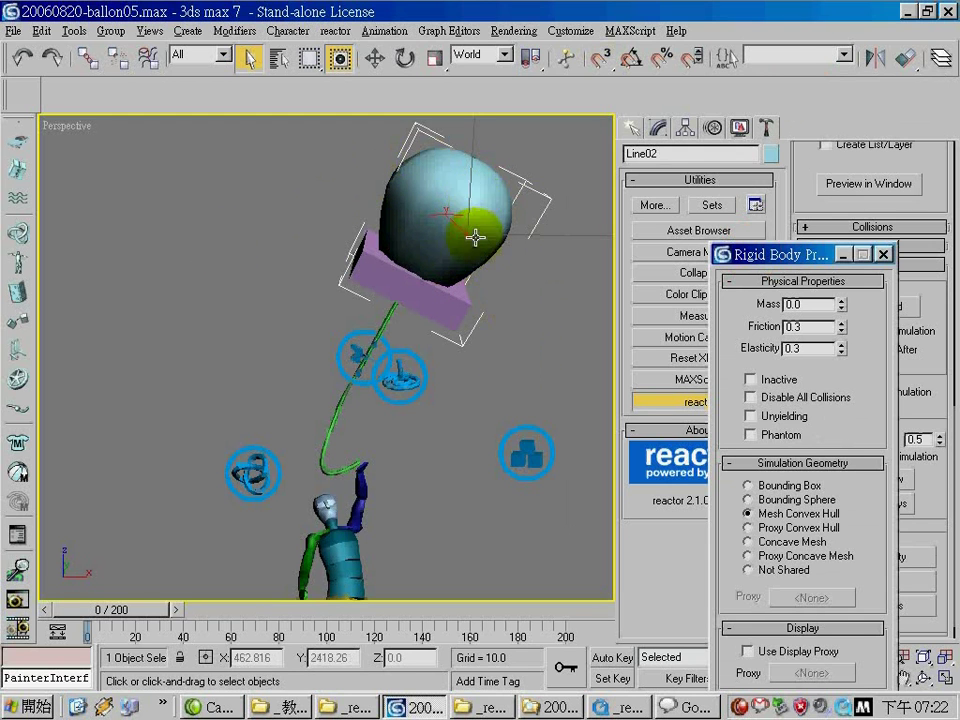
{"action": "left_click", "coordinate": [525, 293]}
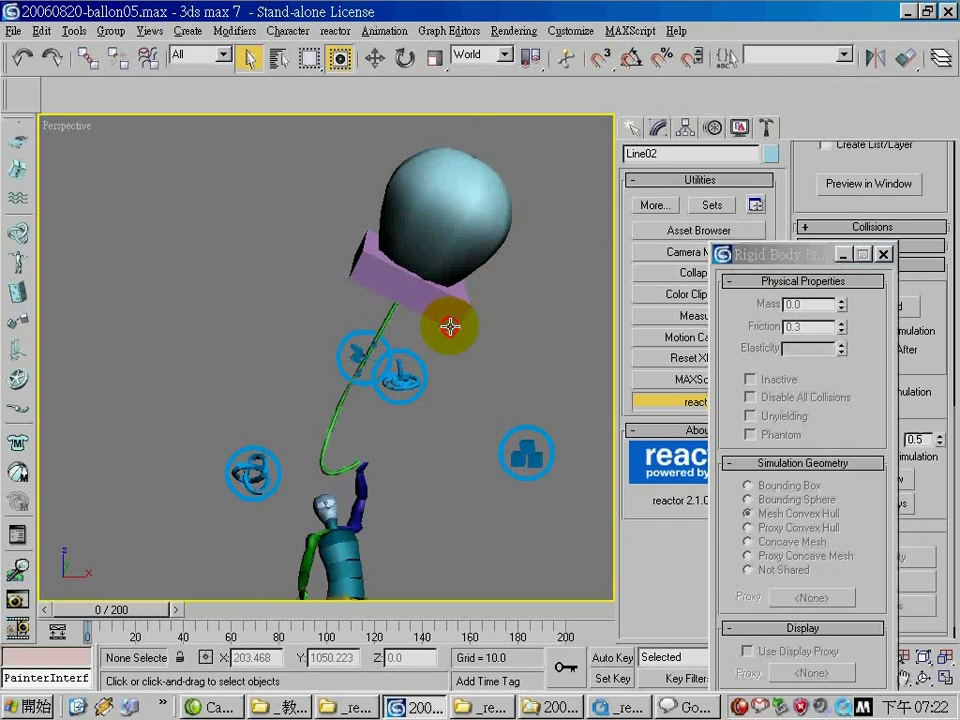
{"action": "left_click", "coordinate": [432, 296]}
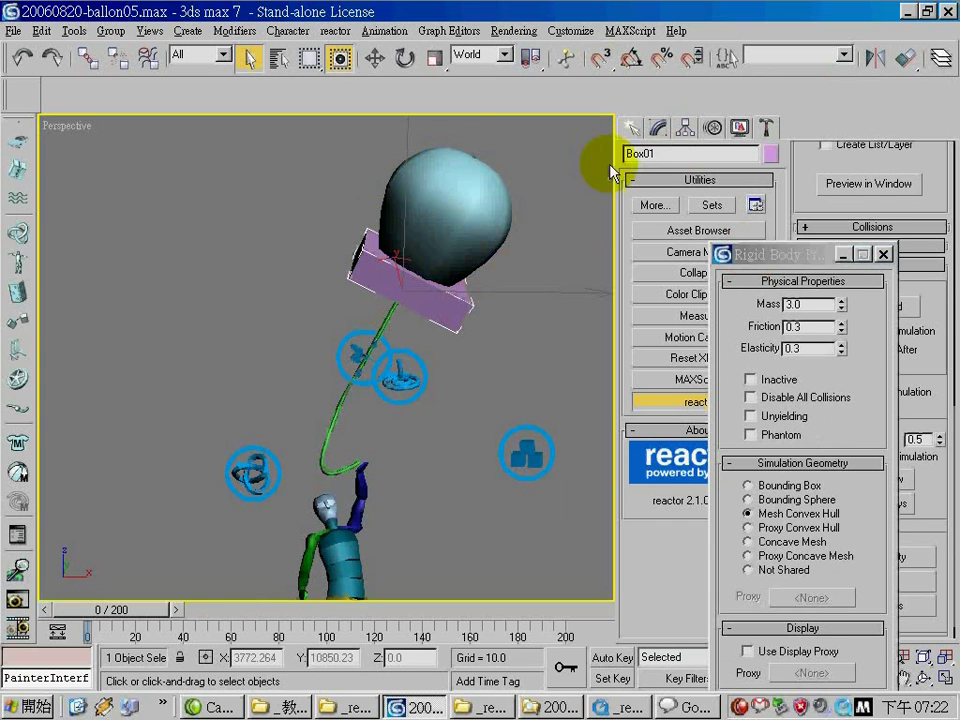
{"action": "left_click_drag", "start_coordinate": [797, 258], "coordinate": [793, 83]}
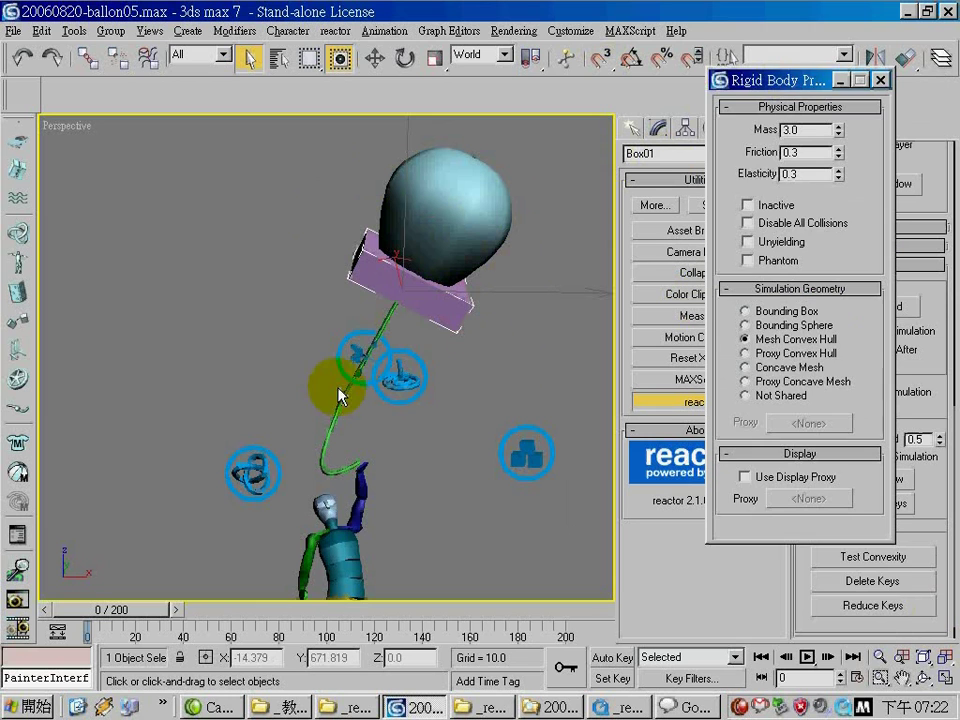
Select Wind01 and the rope Line01, frame the balloon and figure, and rewind to frame 0
{"action": "left_click", "coordinate": [352, 345]}
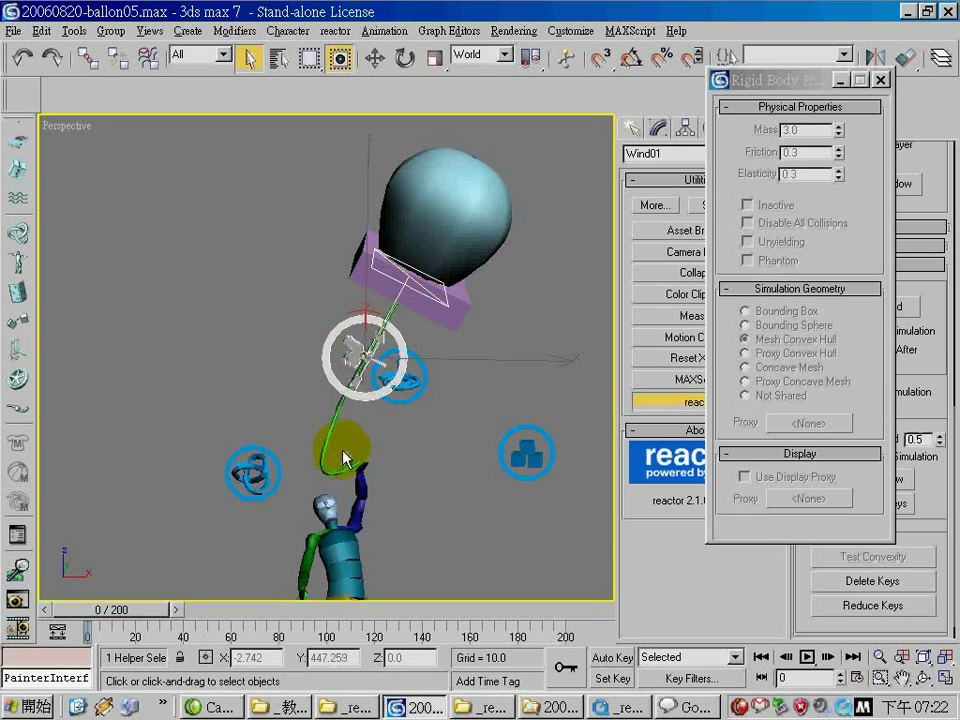
{"action": "left_click", "coordinate": [336, 424]}
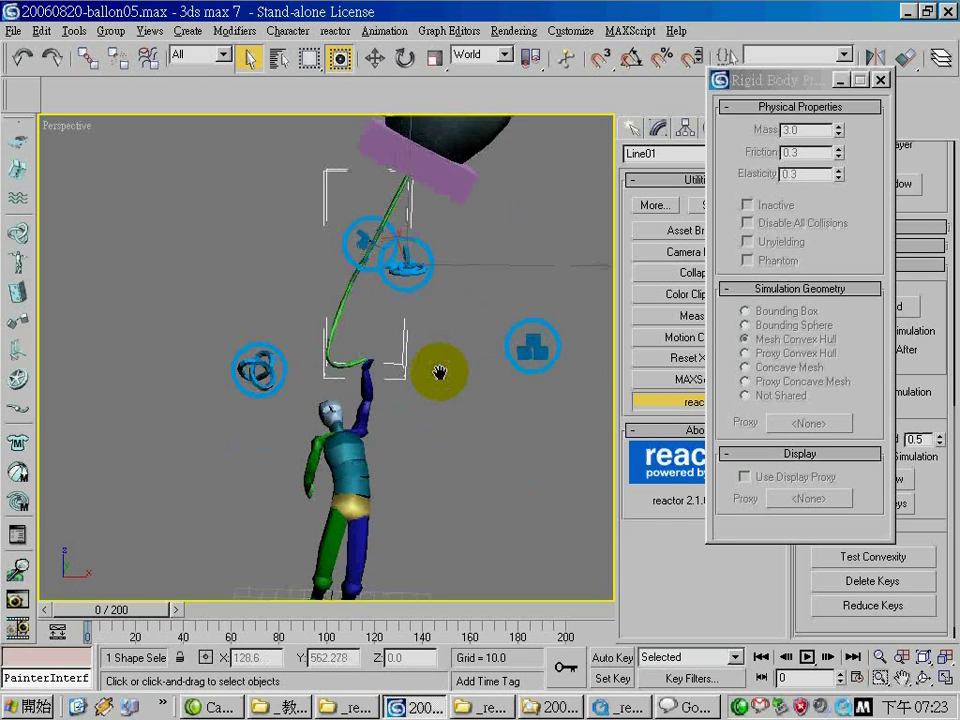
{"action": "middle_click_drag", "start_coordinate": [407, 354], "coordinate": [439, 373]}
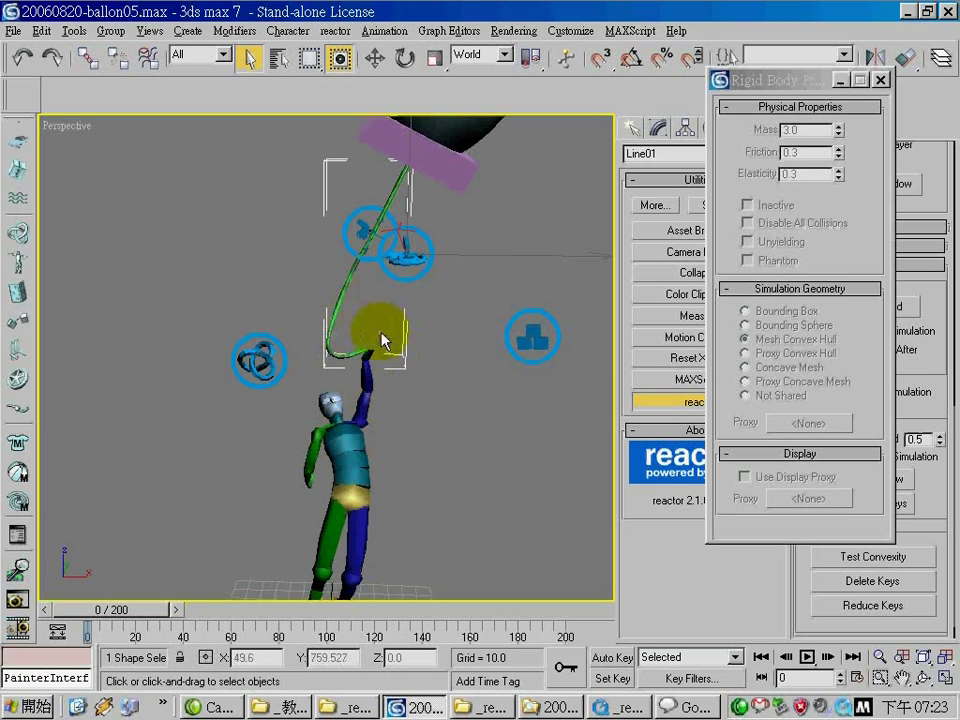
{"action": "middle_click_drag", "start_coordinate": [380, 340], "coordinate": [386, 396]}
{"action": "scroll", "coordinate": [392, 364], "scroll_direction": "down", "scroll_amount": 3}
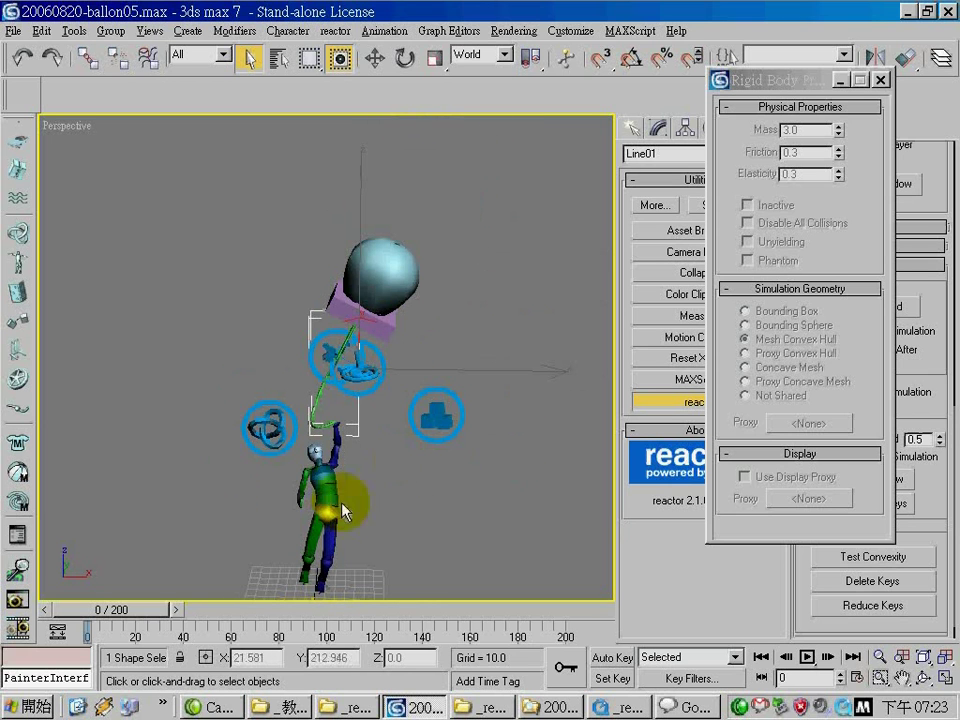
{"action": "left_click_drag", "start_coordinate": [229, 612], "coordinate": [88, 612]}
{"action": "key", "text": "q"}
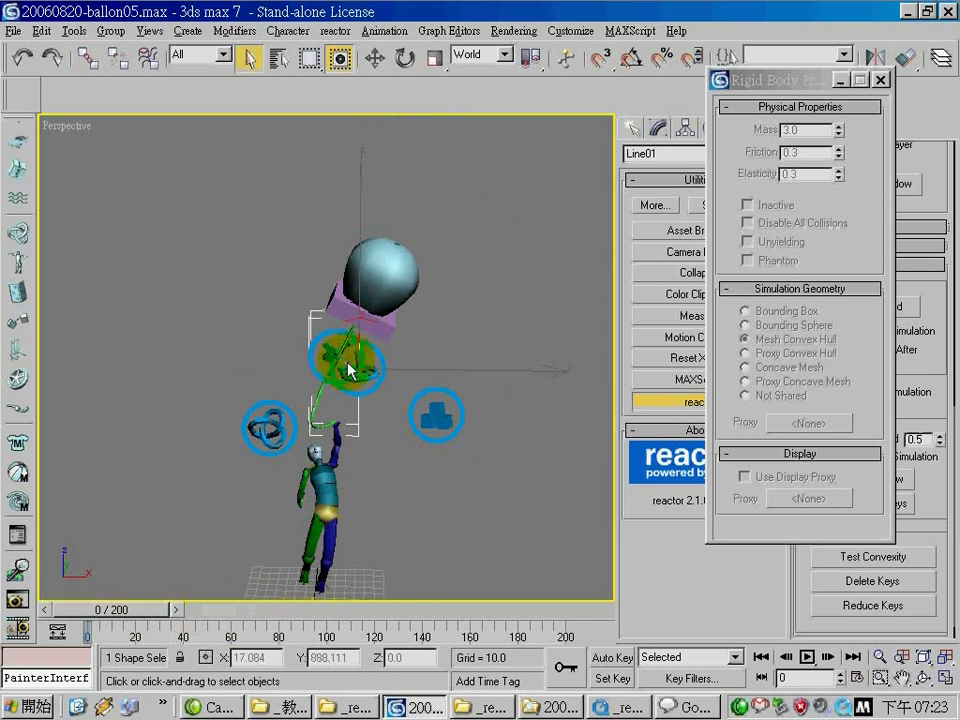
{"action": "left_click", "coordinate": [326, 351]}
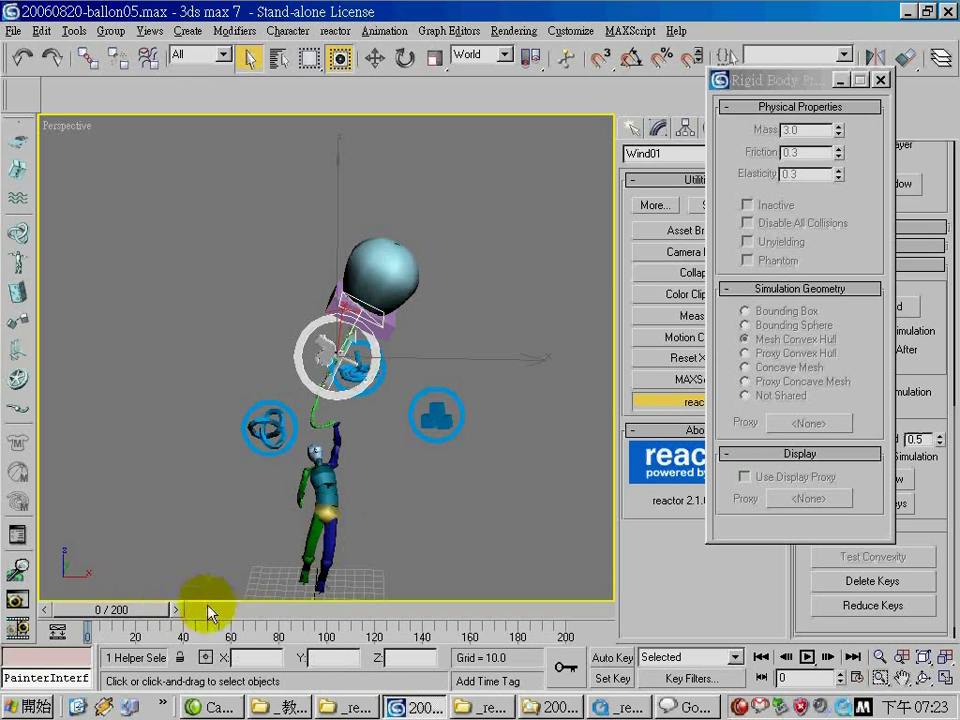
{"action": "left_click_drag", "start_coordinate": [820, 80], "coordinate": [653, 89]}
{"action": "left_click", "coordinate": [851, 181]}
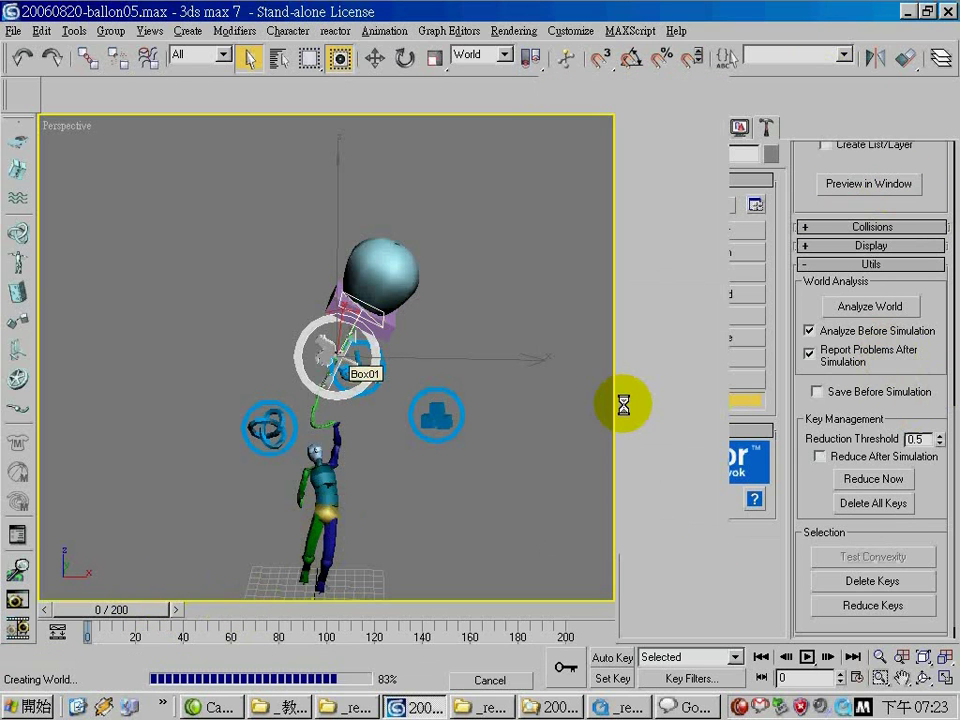
{"action": "left_click", "coordinate": [225, 461]}
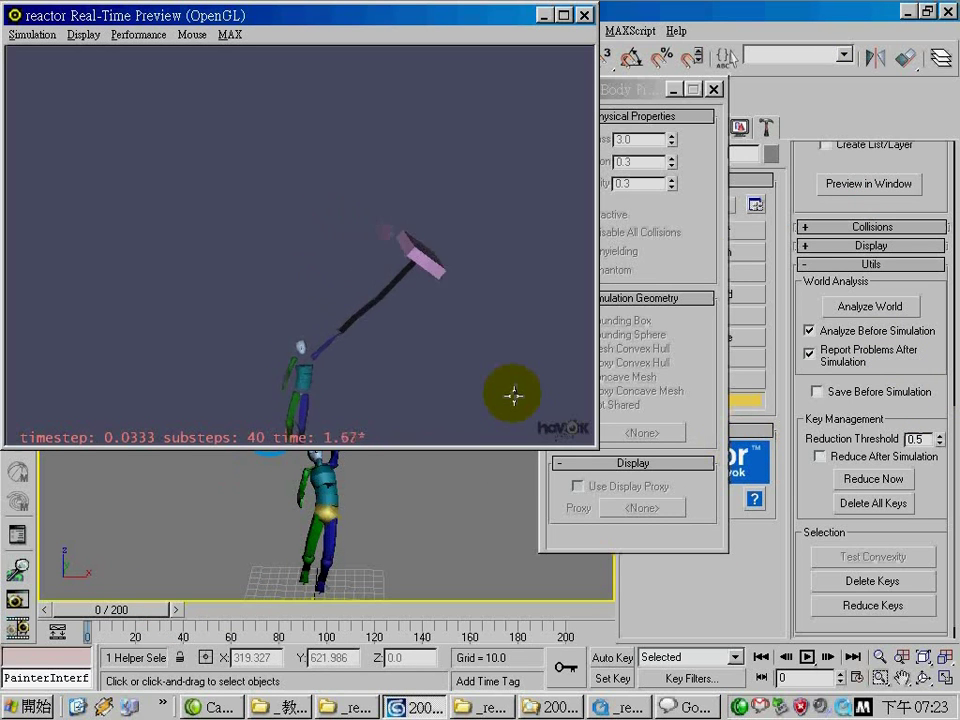
{"action": "left_click_drag", "start_coordinate": [513, 396], "coordinate": [360, 261]}
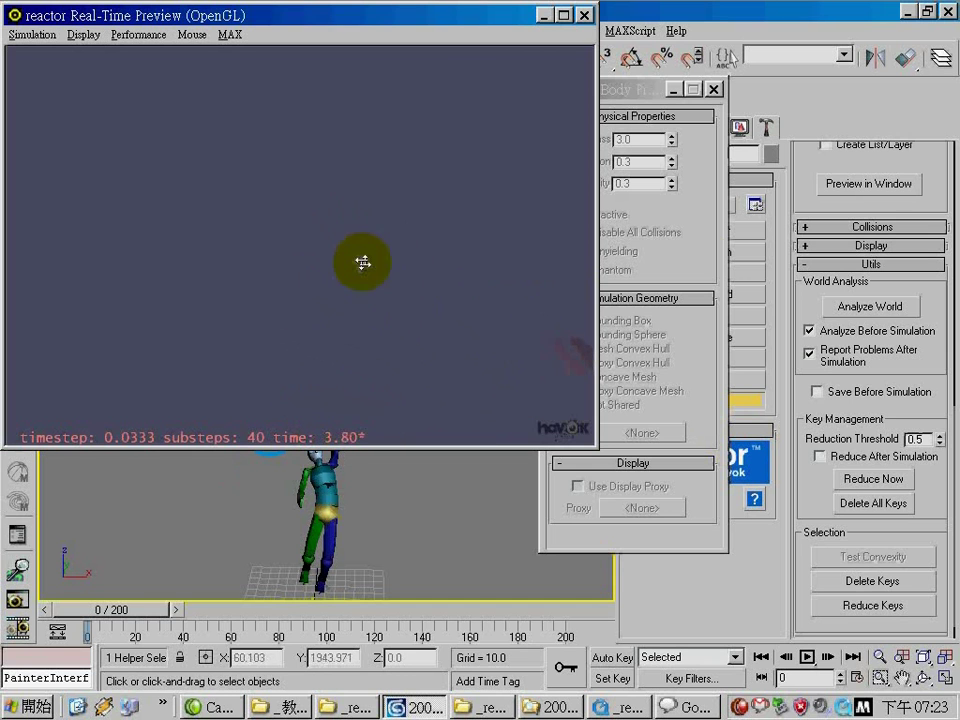
{"action": "left_click", "coordinate": [583, 15]}
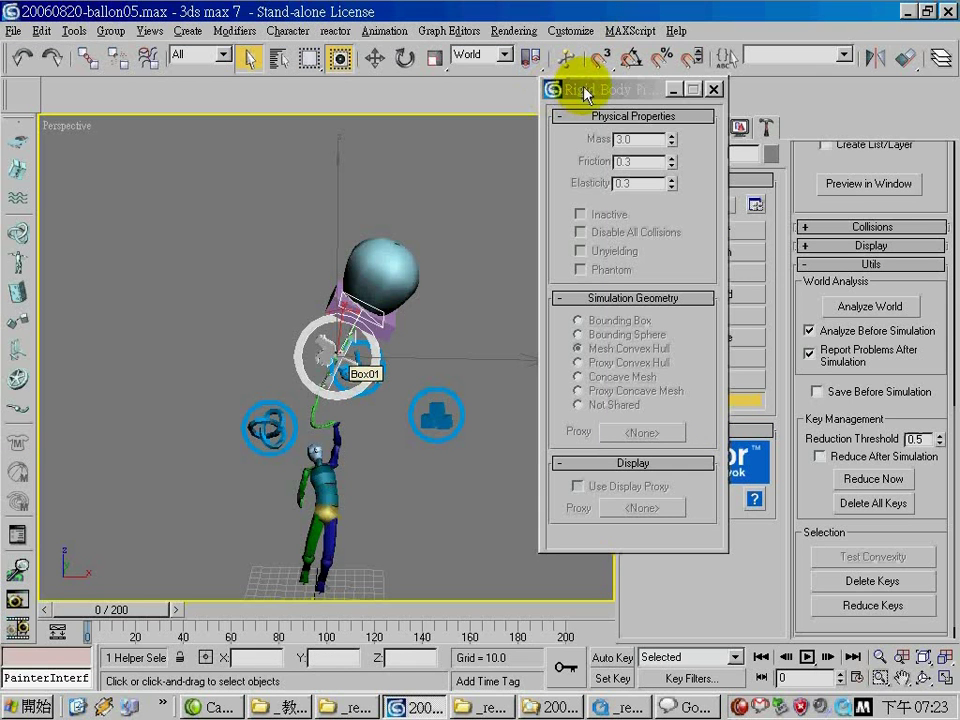
{"action": "left_click", "coordinate": [540, 354]}
{"action": "scroll", "coordinate": [420, 400], "scroll_direction": "up", "scroll_amount": 3}
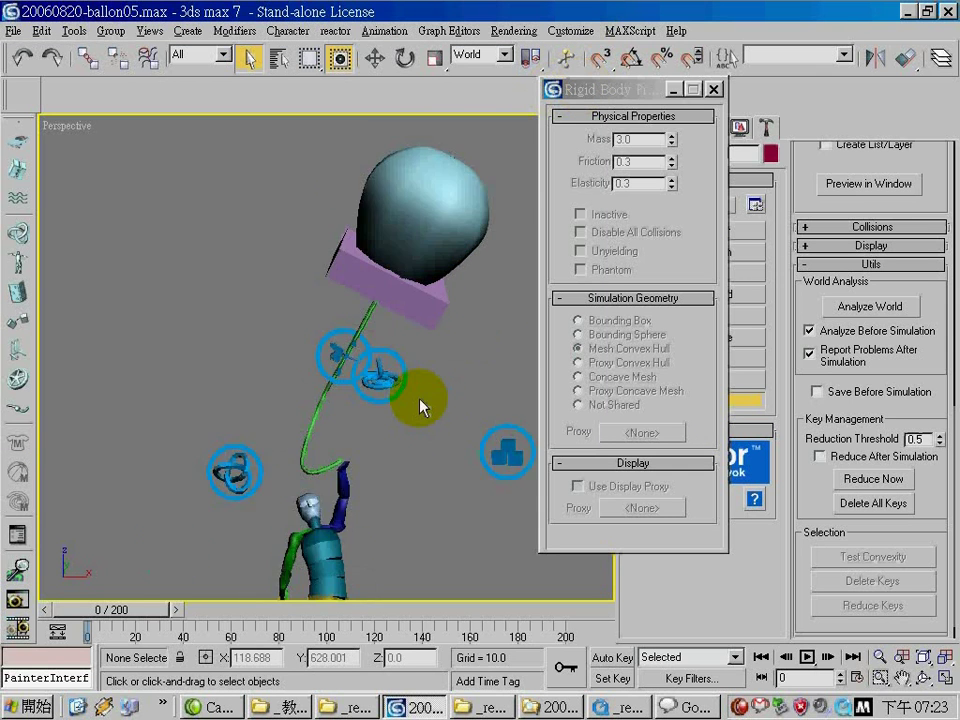
{"action": "scroll", "coordinate": [420, 400], "scroll_direction": "up", "scroll_amount": 4}
{"action": "left_click", "coordinate": [290, 298]}
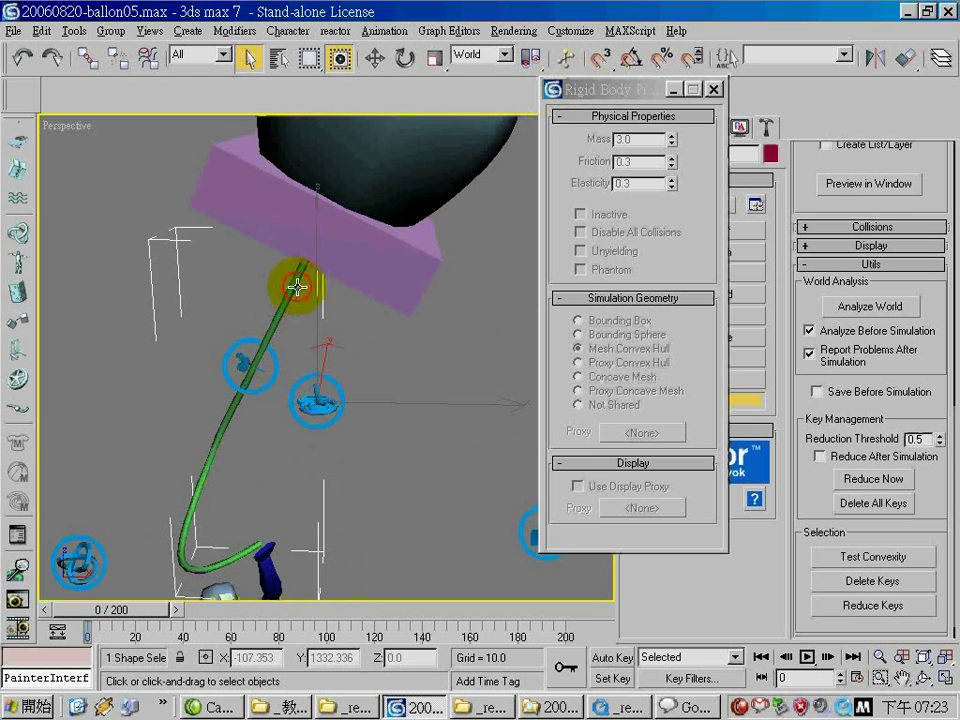
Move the Rigid Body Properties aside and bring up the Create panel's Standard Primitives options
{"action": "left_click_drag", "start_coordinate": [625, 85], "coordinate": [685, 97]}
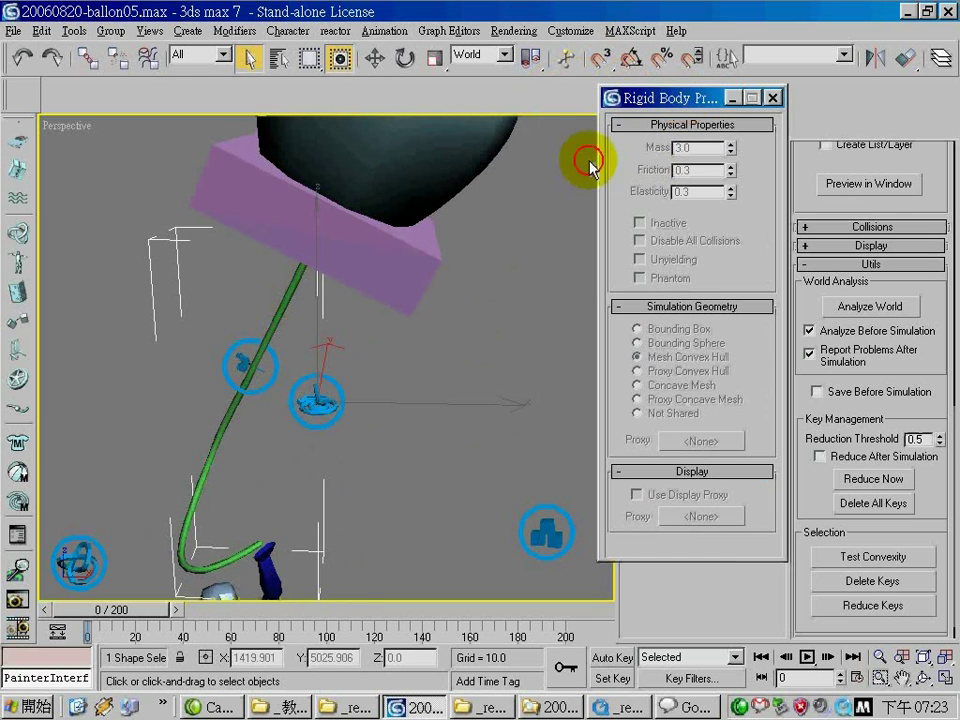
{"action": "scroll", "coordinate": [287, 420], "scroll_direction": "down", "scroll_amount": 3}
{"action": "scroll", "coordinate": [316, 440], "scroll_direction": "up", "scroll_amount": 5}
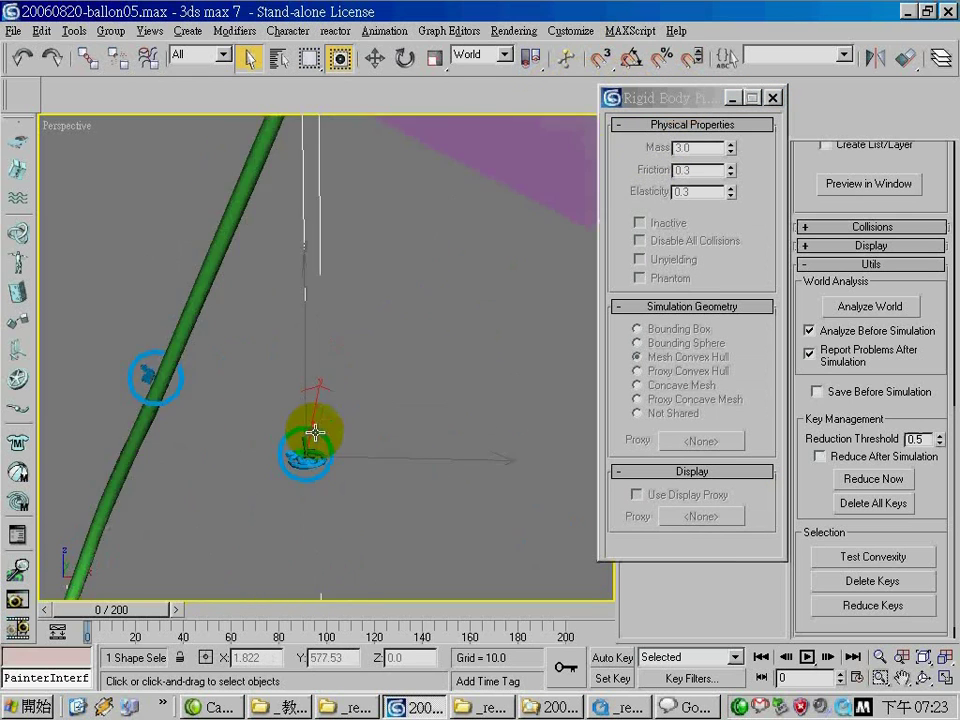
{"action": "scroll", "coordinate": [376, 404], "scroll_direction": "down", "scroll_amount": 2}
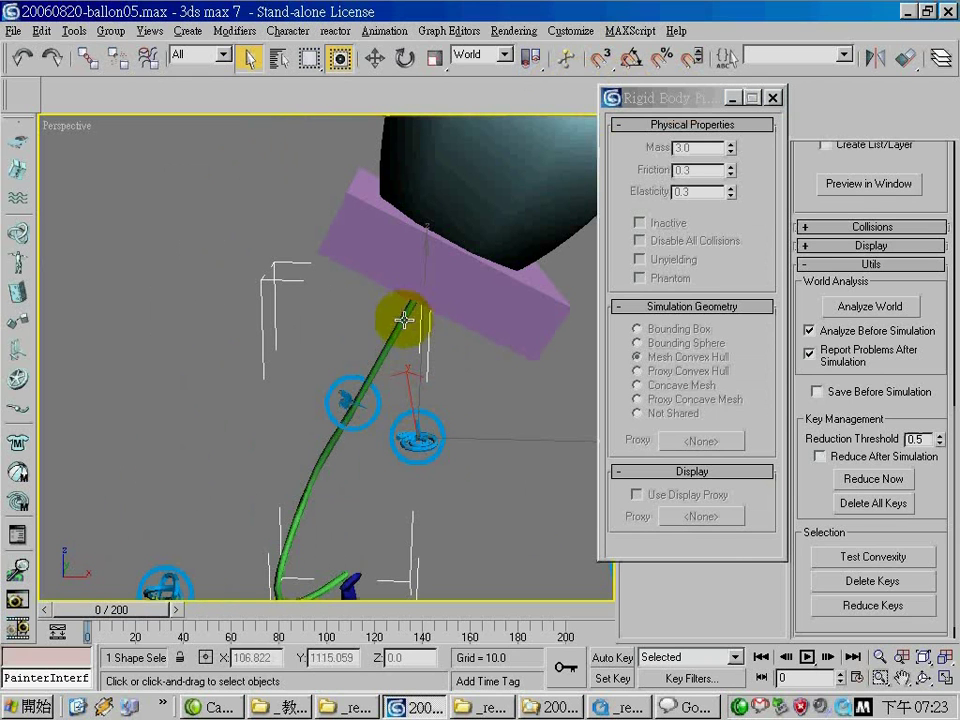
{"action": "left_click_drag", "start_coordinate": [660, 100], "coordinate": [722, 198]}
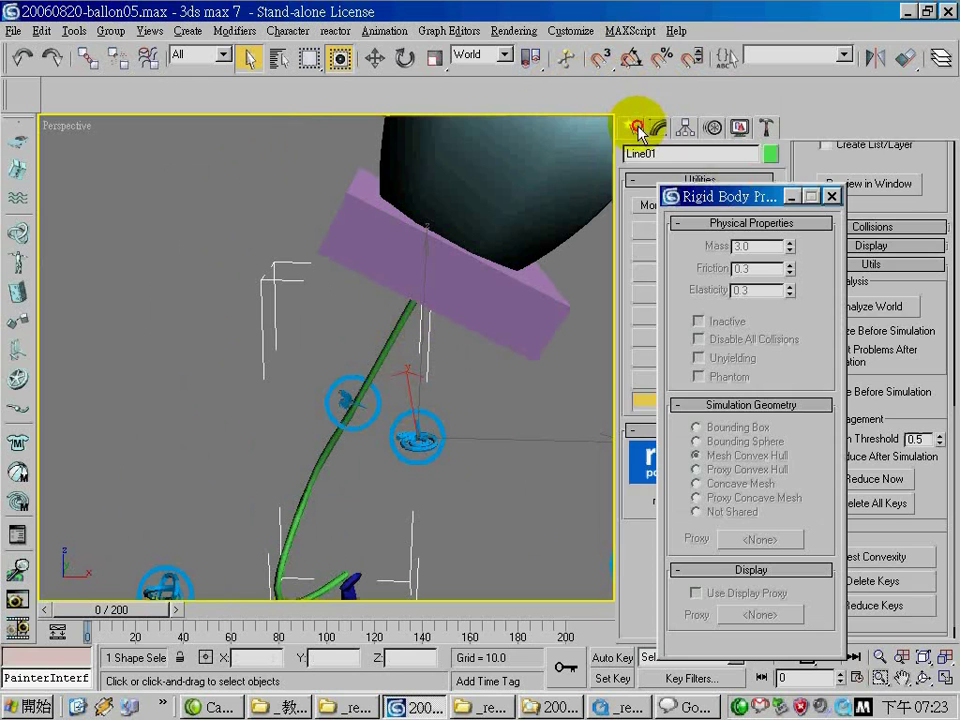
{"action": "left_click", "coordinate": [633, 127]}
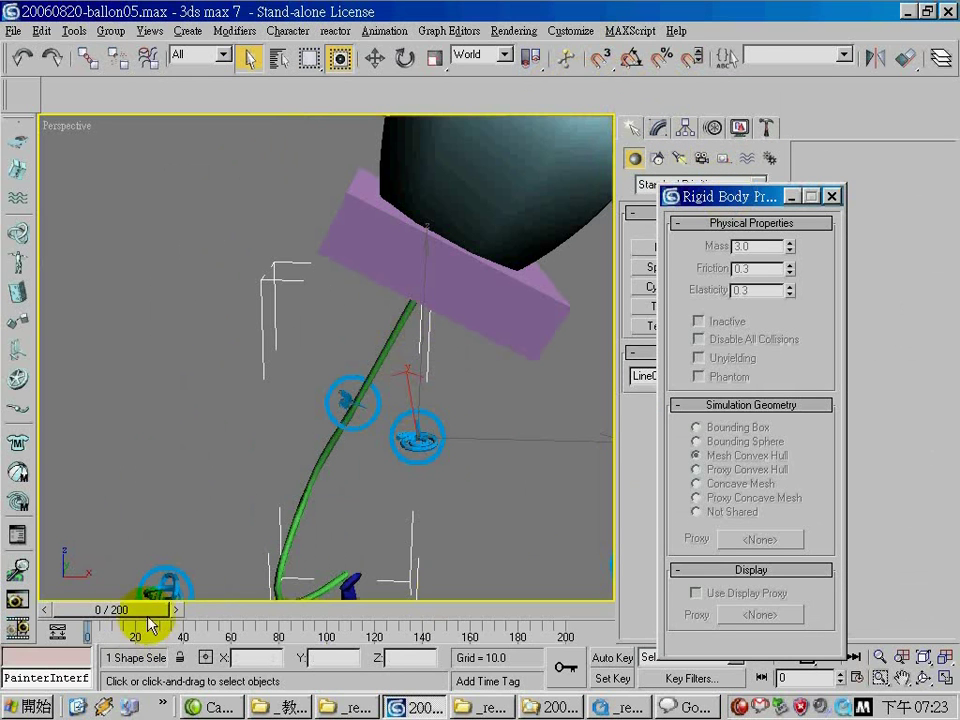
{"action": "scroll", "coordinate": [476, 521], "scroll_direction": "down", "scroll_amount": 3}
{"action": "scroll", "coordinate": [476, 521], "scroll_direction": "up", "scroll_amount": 6}
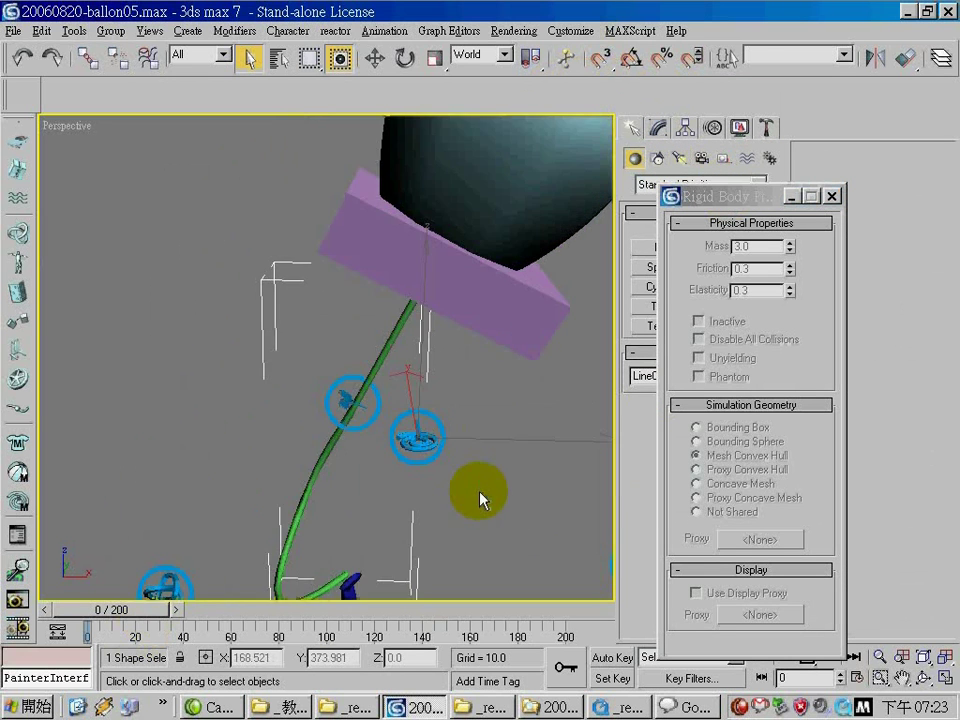
Close the rigid-body properties and browse Line01's modifier stack, dismissing the dependency warnings
{"action": "left_click", "coordinate": [830, 197]}
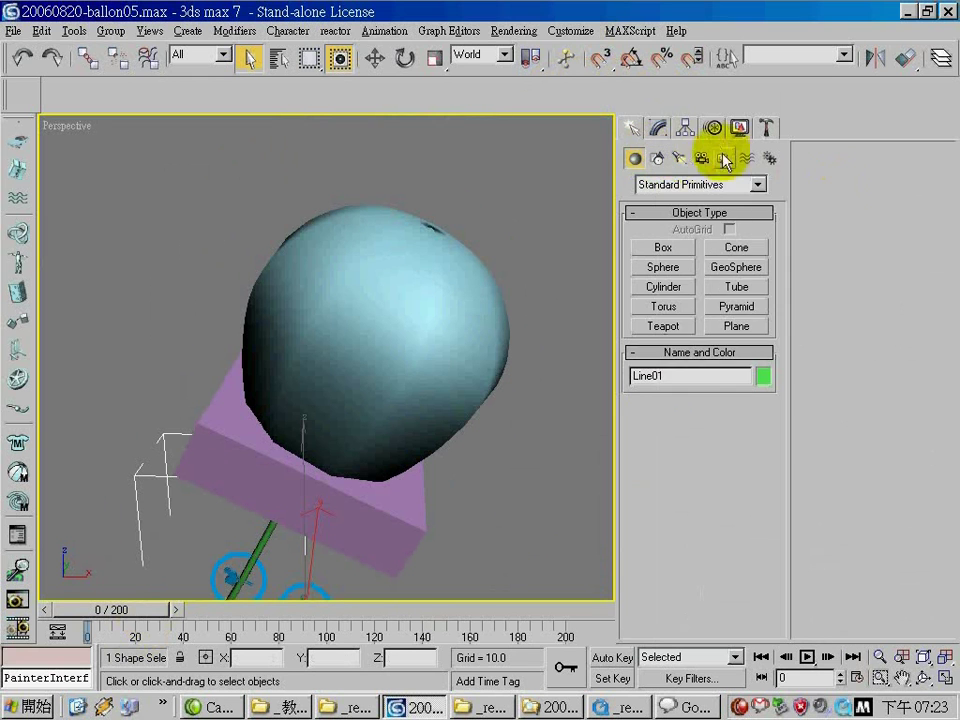
{"action": "left_click", "coordinate": [660, 128]}
{"action": "left_click", "coordinate": [650, 247]}
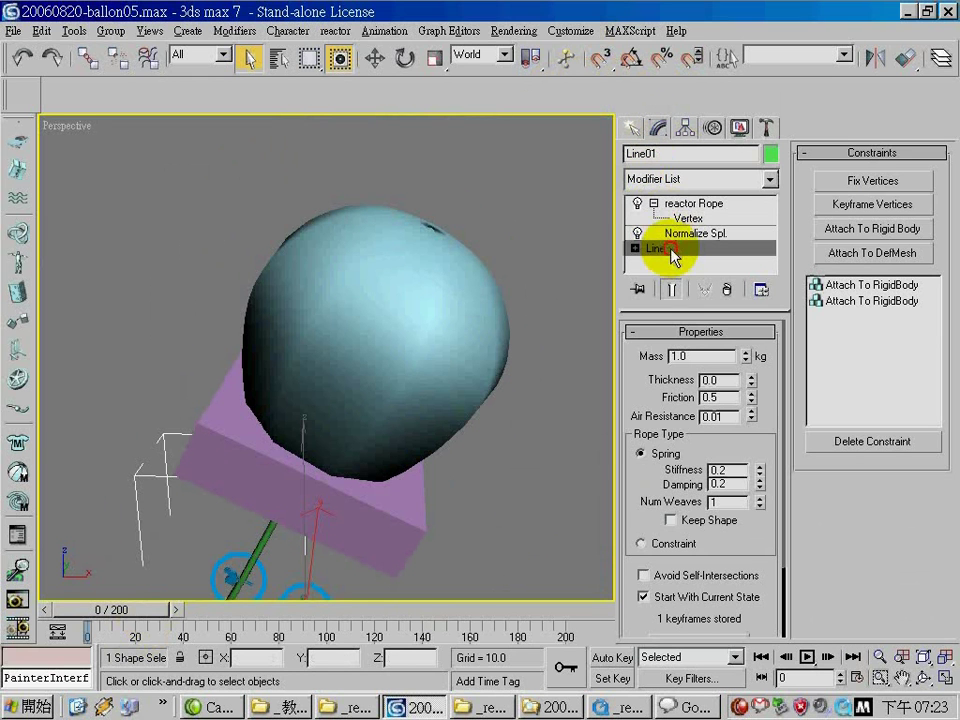
{"action": "left_click", "coordinate": [613, 407]}
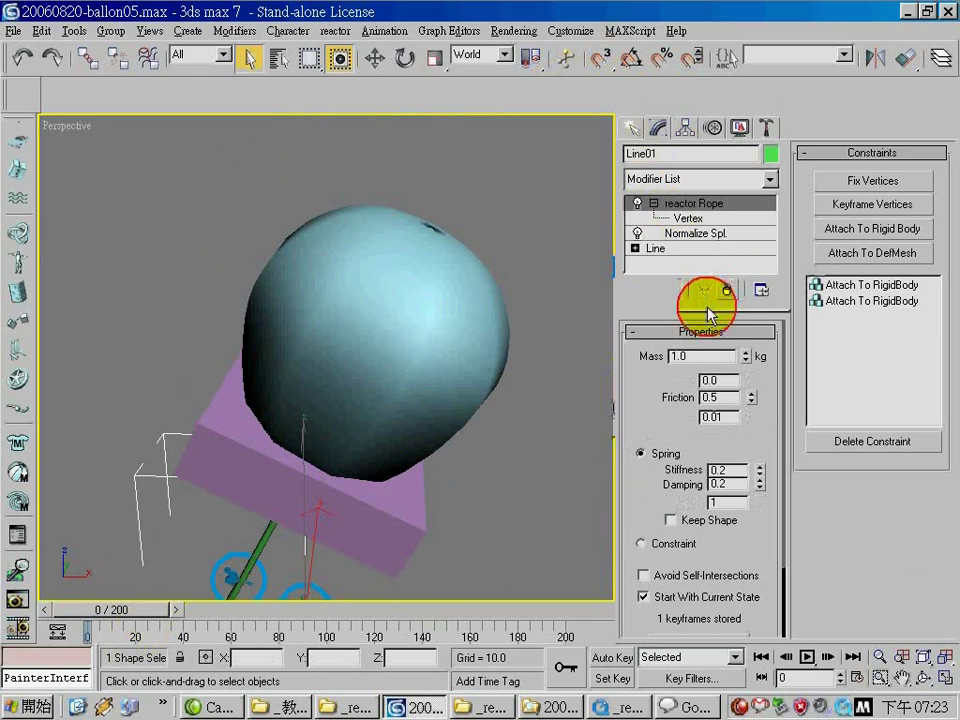
{"action": "left_click", "coordinate": [724, 242]}
{"action": "left_click", "coordinate": [613, 406]}
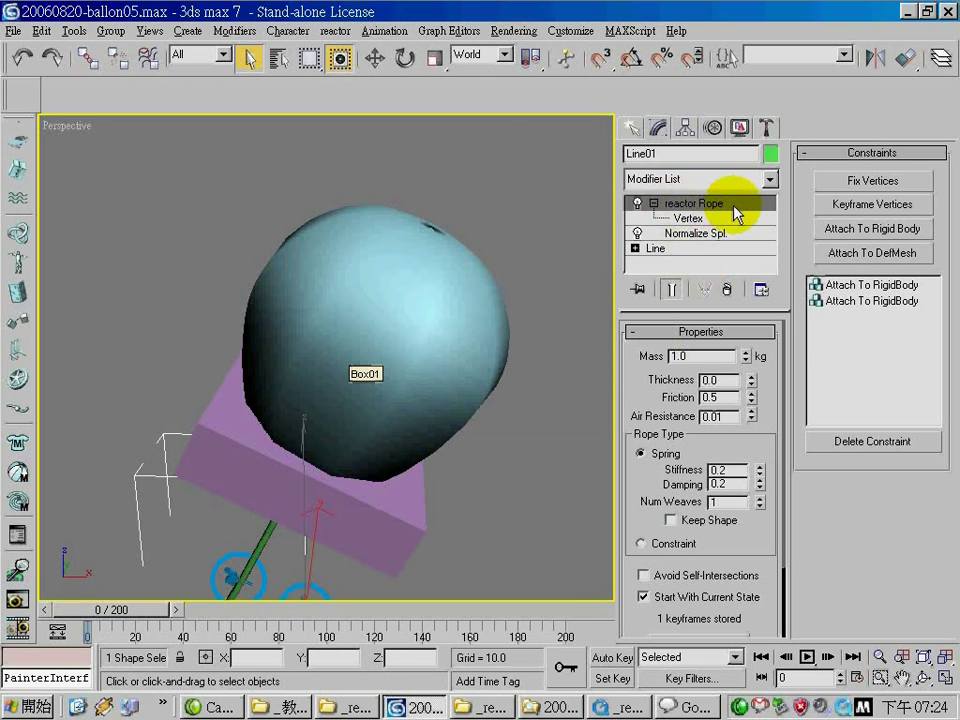
At reactor Rope vertex level, select vertices near the box and confirm the first attachment is Bip01 L Hand
{"action": "middle_click_drag", "start_coordinate": [300, 358], "coordinate": [381, 317]}
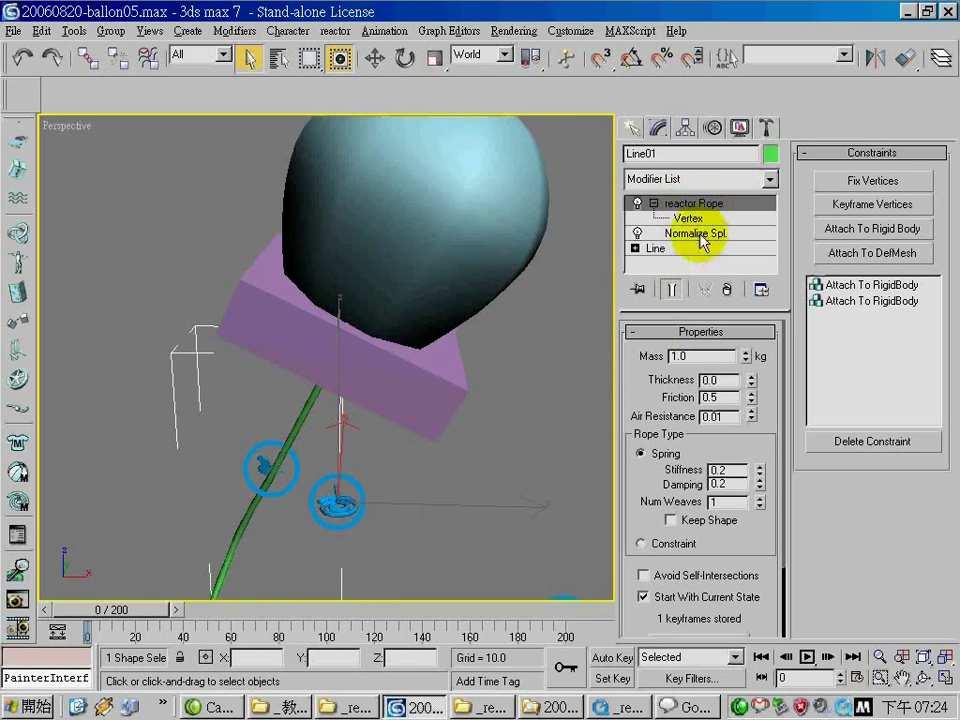
{"action": "left_click", "coordinate": [660, 219]}
{"action": "left_click", "coordinate": [924, 678]}
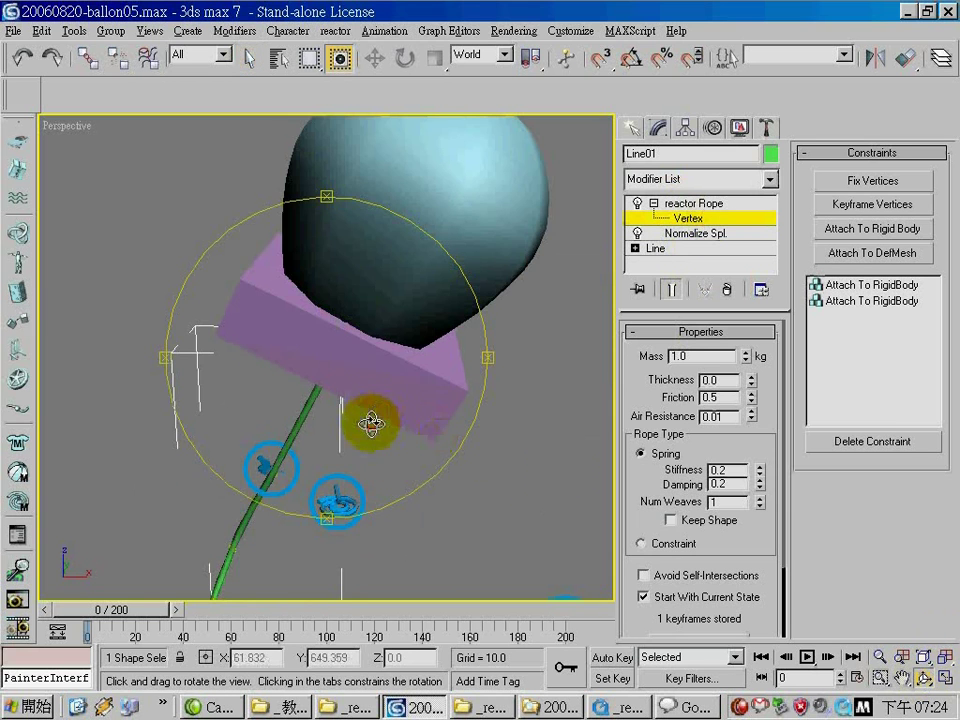
{"action": "left_click_drag", "start_coordinate": [369, 411], "coordinate": [398, 376]}
{"action": "left_click", "coordinate": [249, 60]}
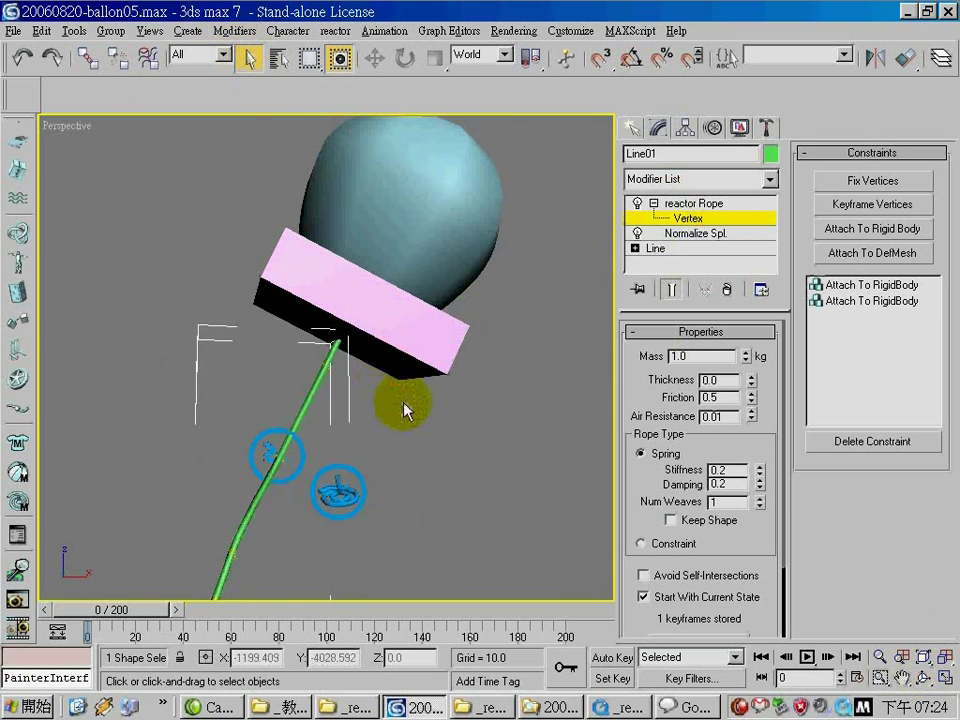
{"action": "left_click_drag", "start_coordinate": [421, 397], "coordinate": [306, 261]}
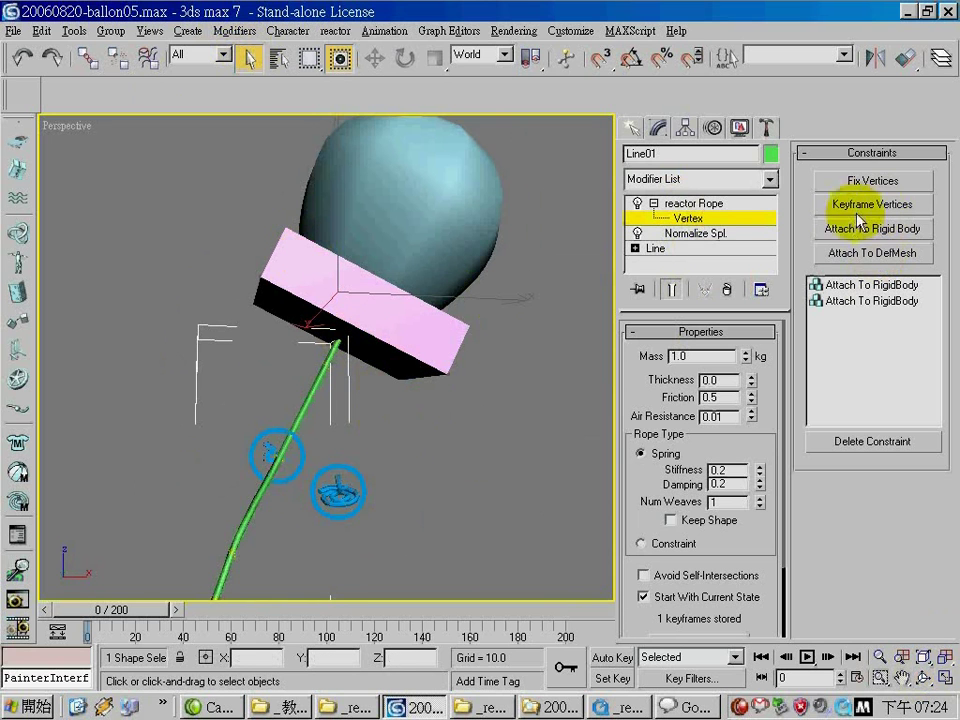
{"action": "left_click", "coordinate": [870, 285]}
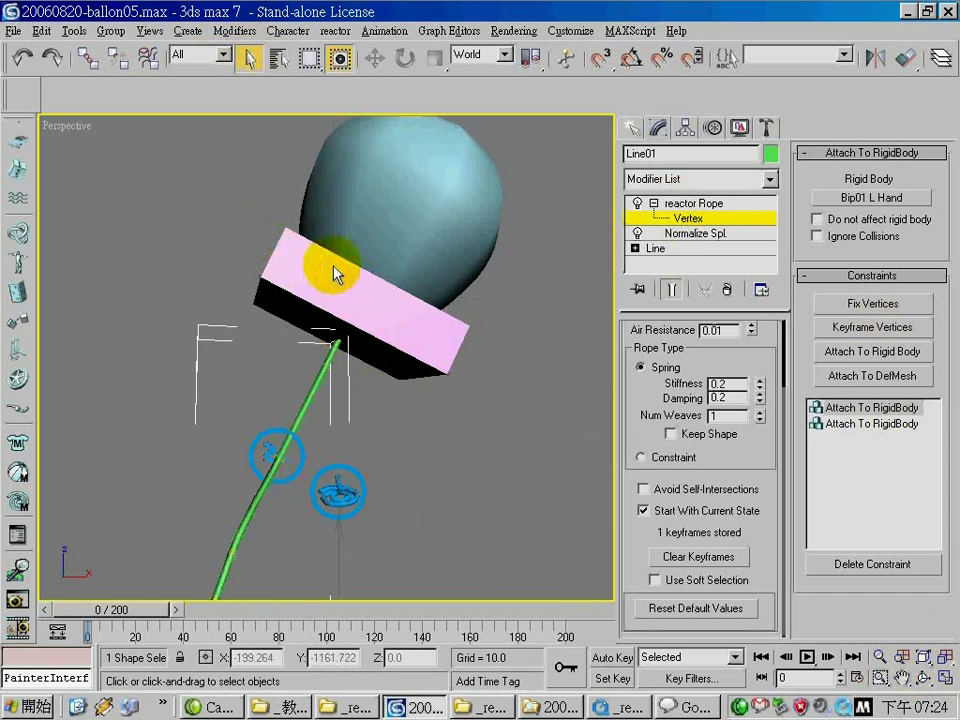
Inspect the rope's attachment constraints to the left hand and Box01 at the Rope Vertex level
{"action": "scroll", "coordinate": [499, 354], "scroll_direction": "down", "scroll_amount": 5}
{"action": "scroll", "coordinate": [441, 349], "scroll_direction": "up", "scroll_amount": 5}
{"action": "middle_click_drag", "start_coordinate": [441, 349], "coordinate": [320, 468]}
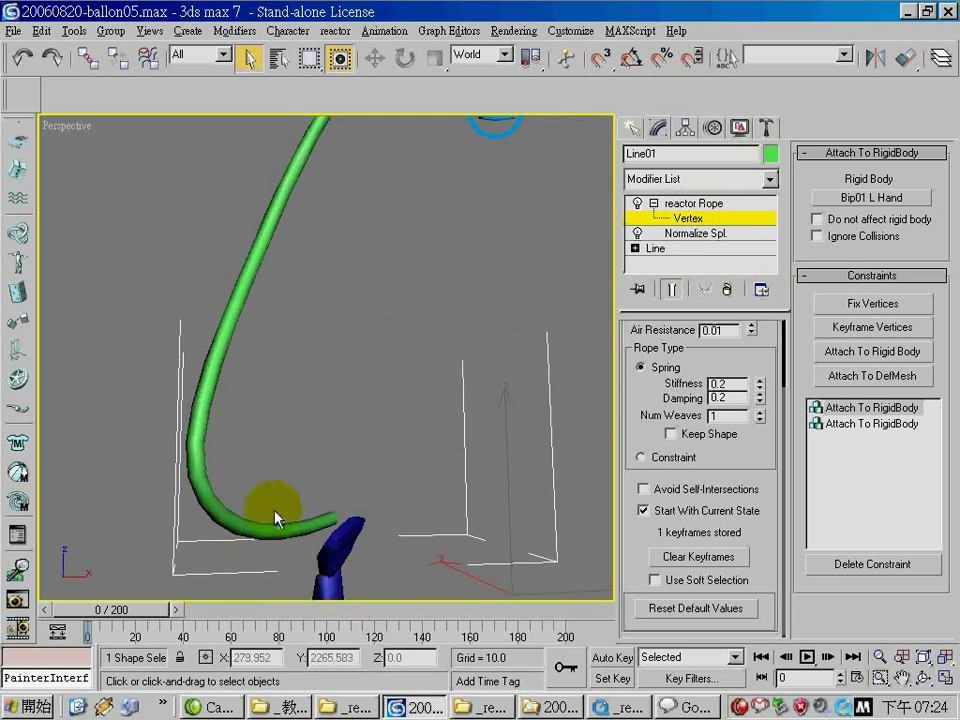
{"action": "scroll", "coordinate": [302, 261], "scroll_direction": "down", "scroll_amount": 3}
{"action": "scroll", "coordinate": [334, 332], "scroll_direction": "up", "scroll_amount": 2}
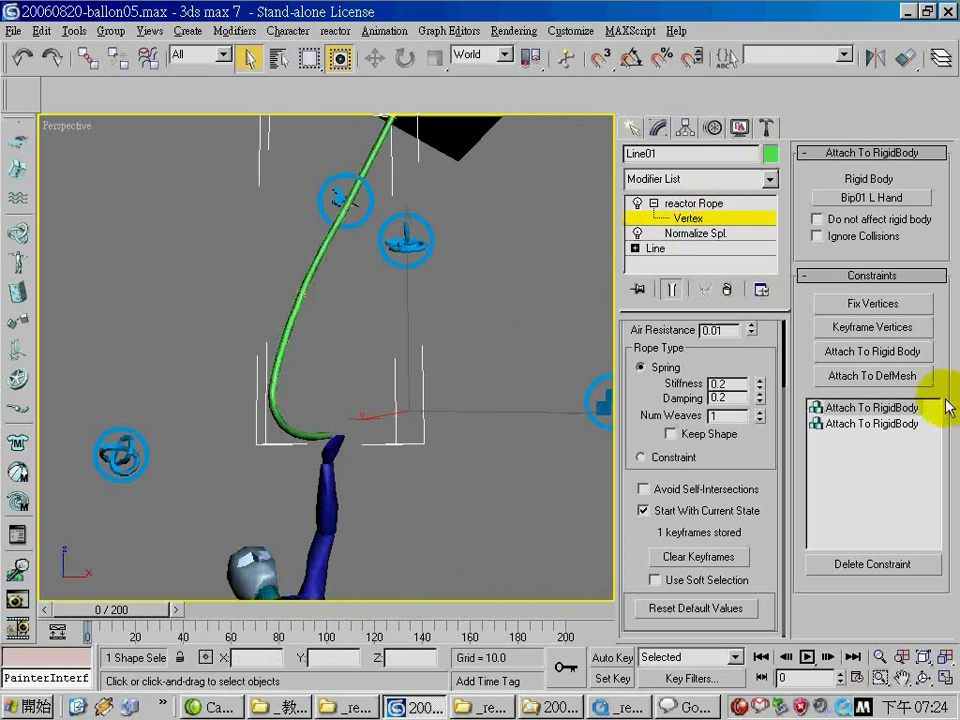
{"action": "left_click", "coordinate": [868, 424]}
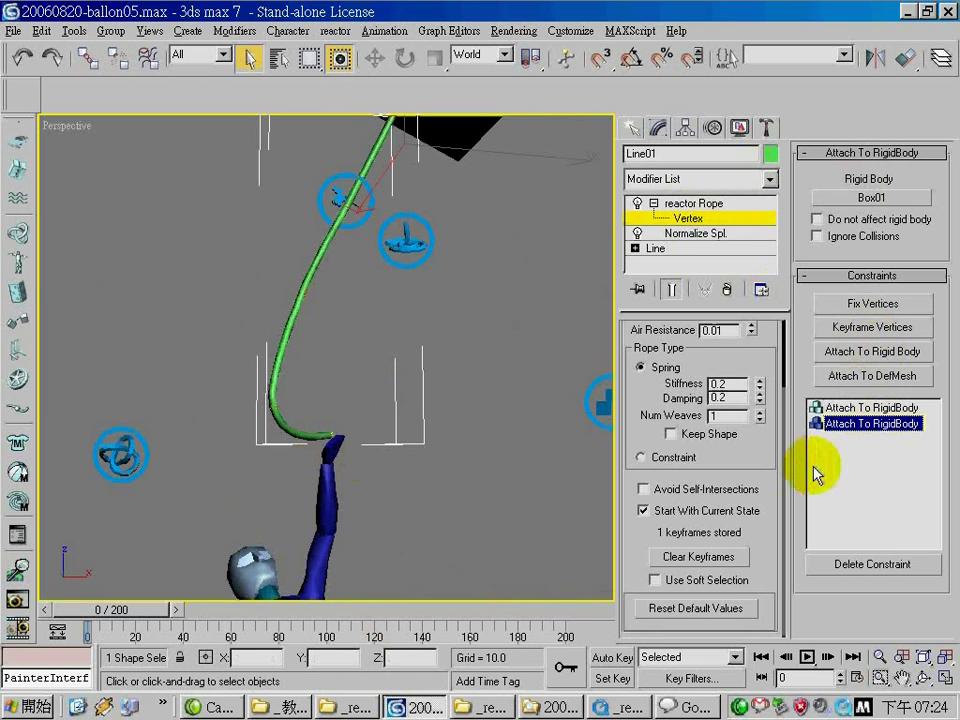
{"action": "left_click", "coordinate": [866, 410]}
{"action": "left_click", "coordinate": [866, 426]}
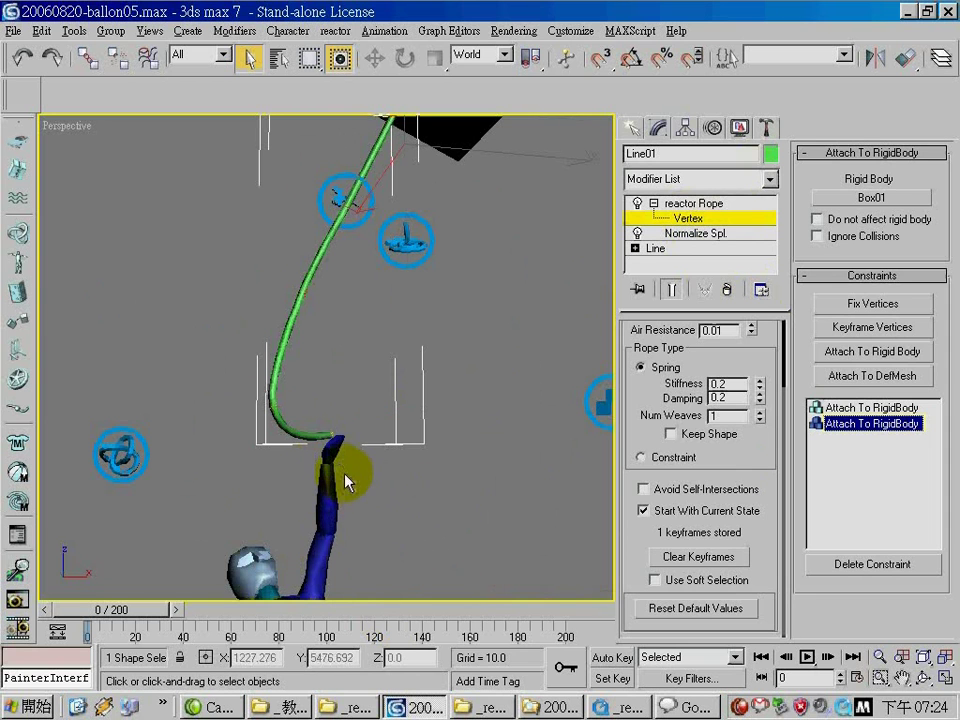
Enable the Bip01 L Hand attachment and return to the reactor Rope level
{"action": "left_click", "coordinate": [890, 409]}
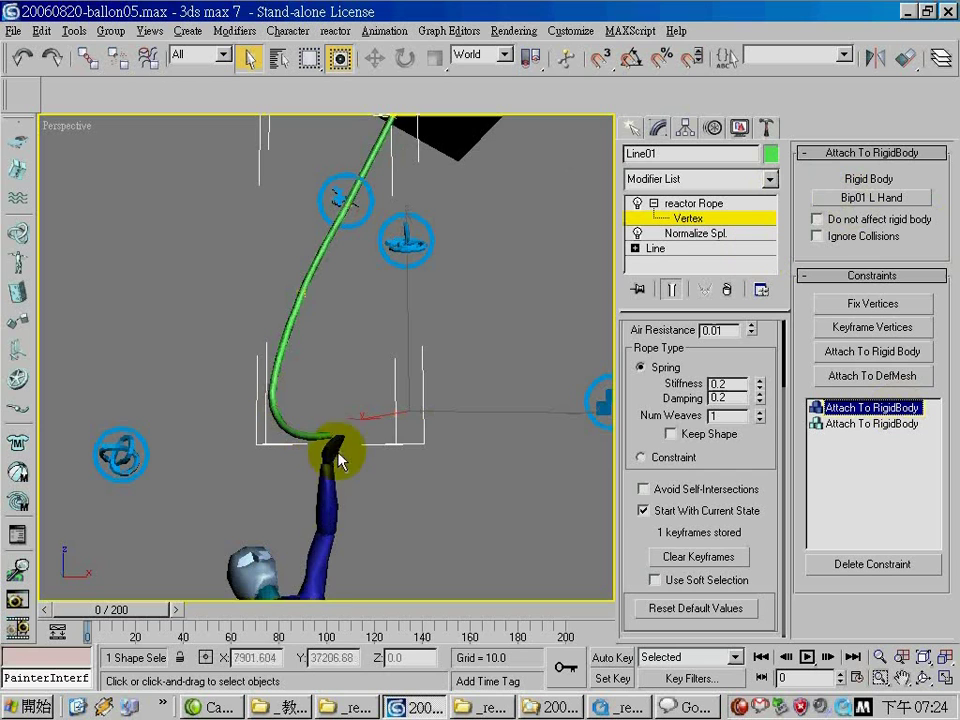
{"action": "scroll", "coordinate": [409, 430], "scroll_direction": "down", "scroll_amount": 4}
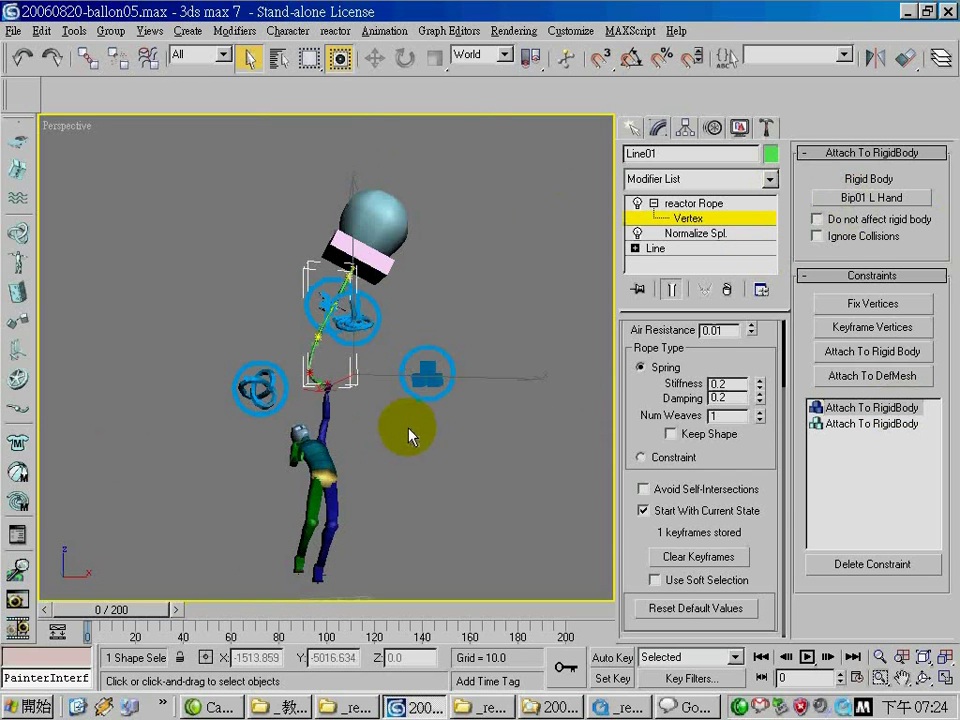
{"action": "left_click", "coordinate": [716, 204]}
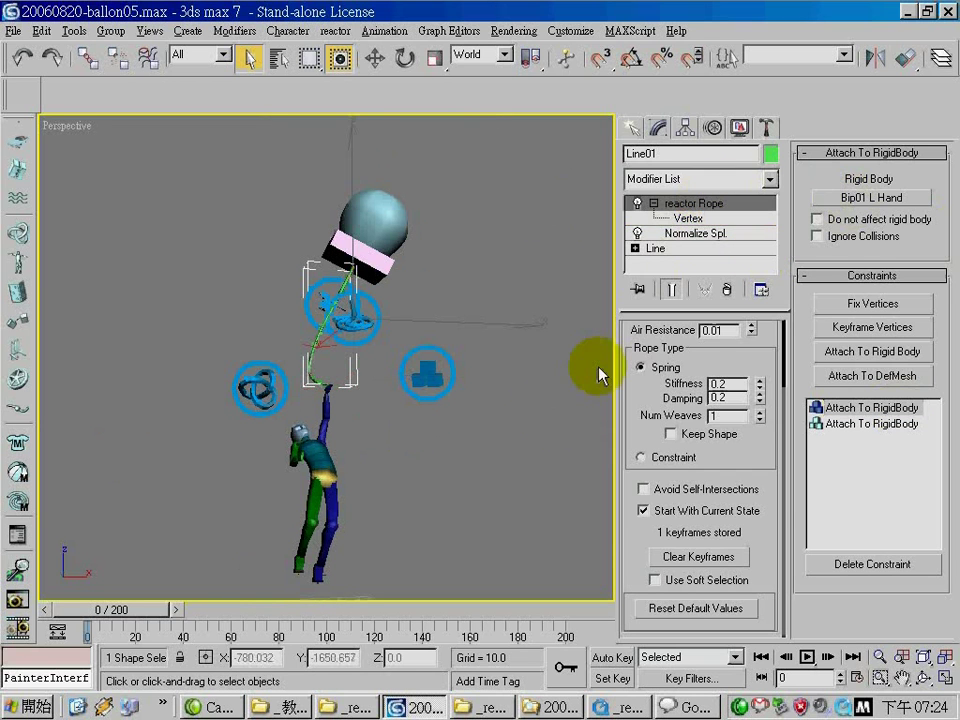
{"action": "scroll", "coordinate": [392, 407], "scroll_direction": "up", "scroll_amount": 8}
{"action": "scroll", "coordinate": [274, 508], "scroll_direction": "up", "scroll_amount": 3}
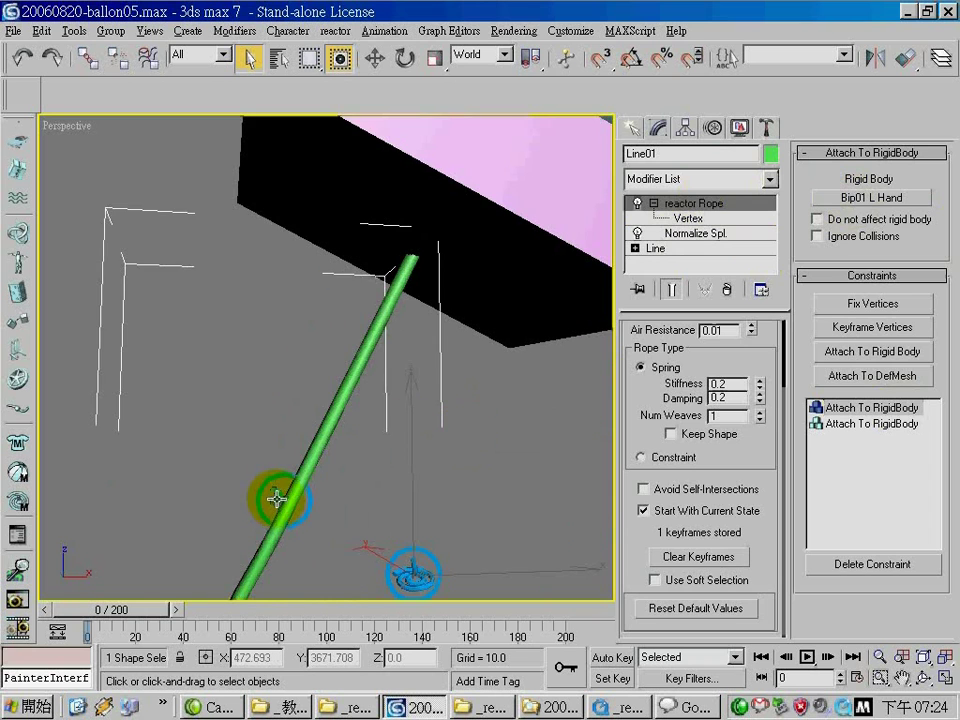
Select the Wind01 helper and review its Properties: Wind On, Wind Speed 3000
{"action": "left_click", "coordinate": [274, 499]}
{"action": "scroll", "coordinate": [193, 386], "scroll_direction": "up", "scroll_amount": 3}
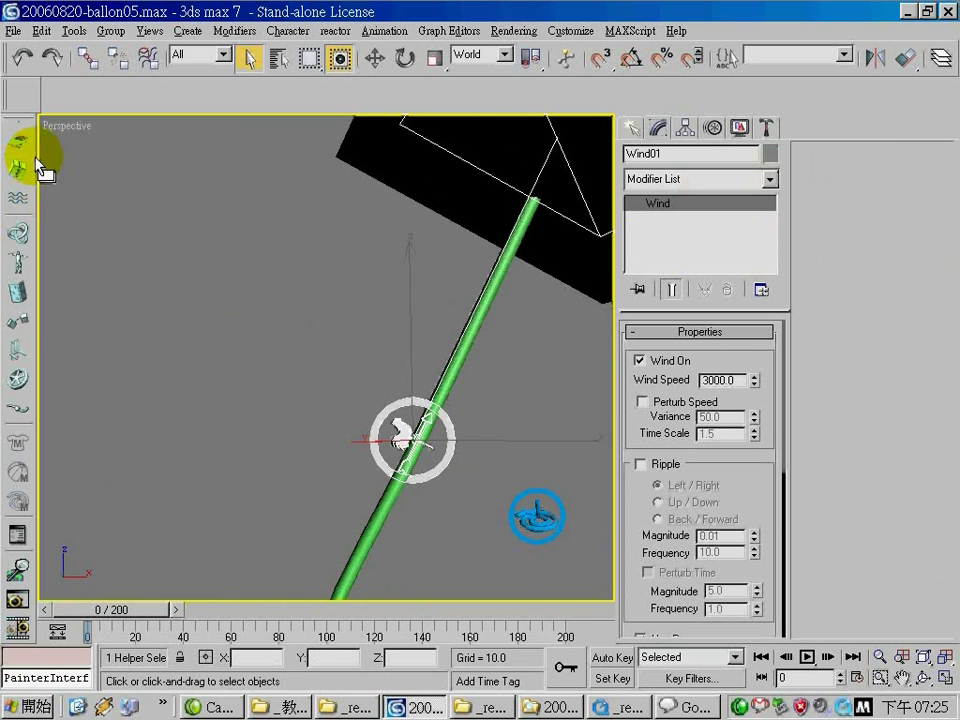
{"action": "left_click_drag", "start_coordinate": [40, 168], "coordinate": [31, 325]}
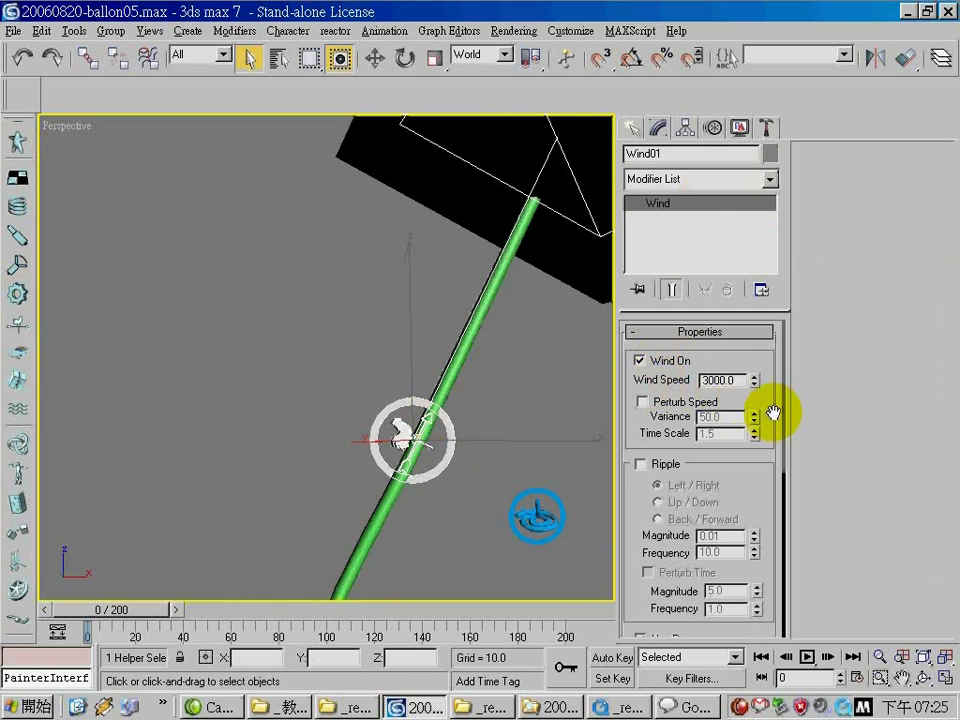
{"action": "left_click_drag", "start_coordinate": [772, 427], "coordinate": [767, 300]}
{"action": "scroll", "coordinate": [759, 386], "scroll_direction": "up", "scroll_amount": 3}
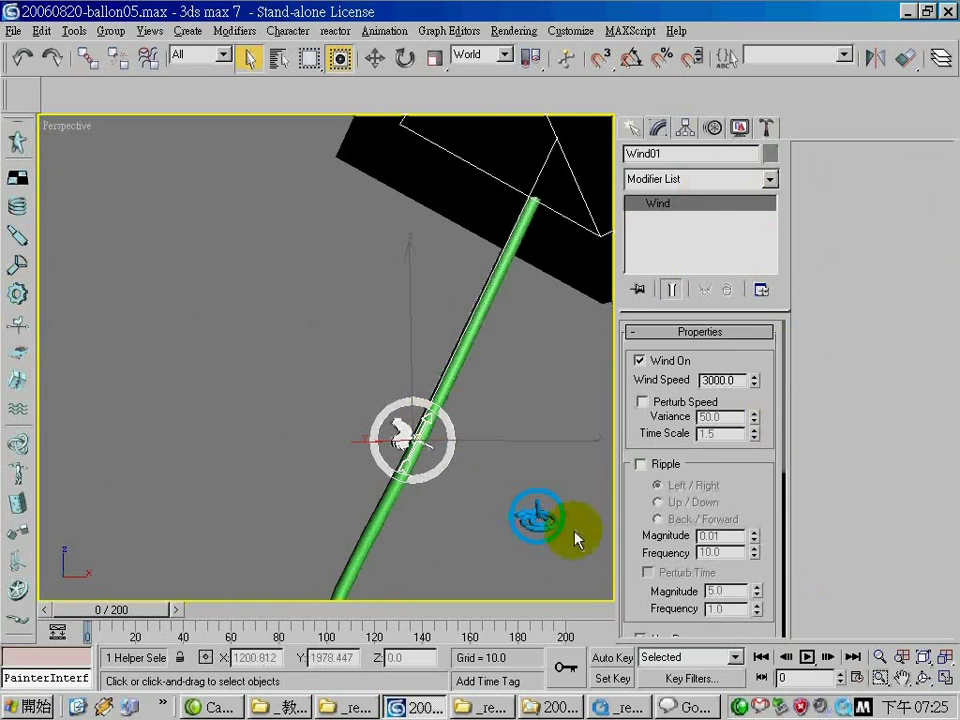
{"action": "scroll", "coordinate": [425, 413], "scroll_direction": "down", "scroll_amount": 5}
{"action": "scroll", "coordinate": [456, 486], "scroll_direction": "down", "scroll_amount": 3}
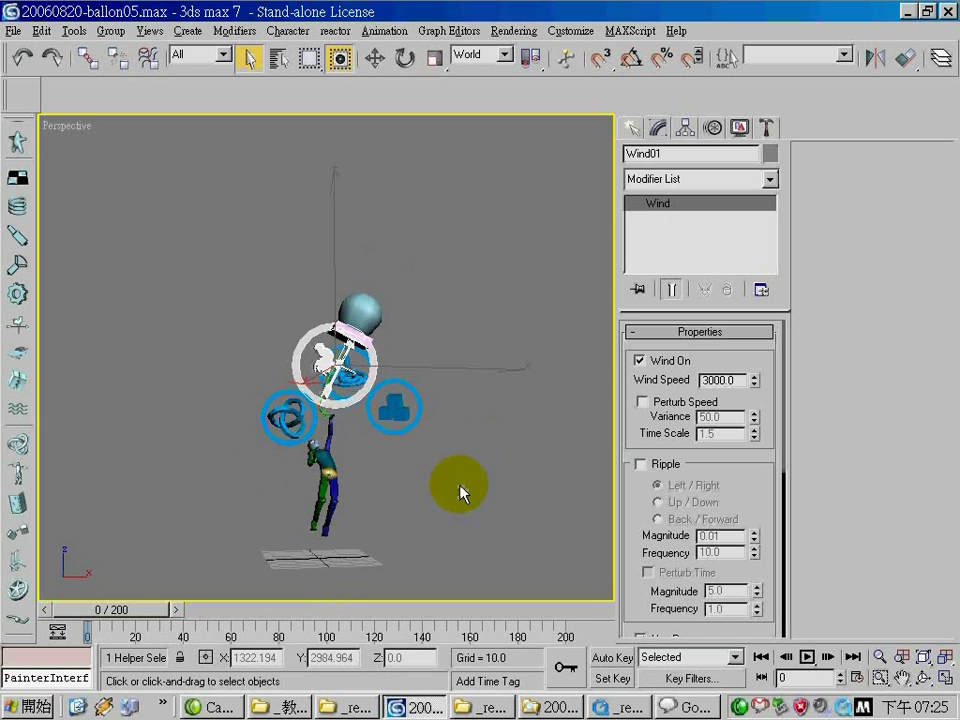
{"action": "scroll", "coordinate": [460, 490], "scroll_direction": "up", "scroll_amount": 3}
Launch a real-time reactor preview, dismiss the gravity warning, and play the simulation
{"action": "left_click", "coordinate": [766, 127]}
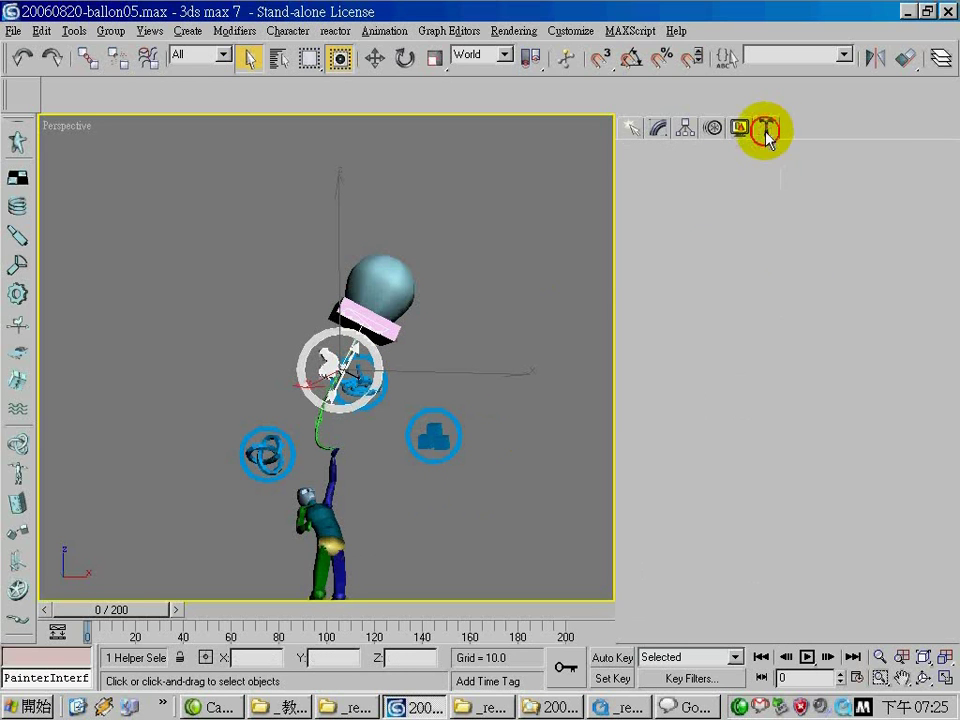
{"action": "scroll", "coordinate": [943, 410], "scroll_direction": "up", "scroll_amount": 3}
{"action": "left_click", "coordinate": [879, 312]}
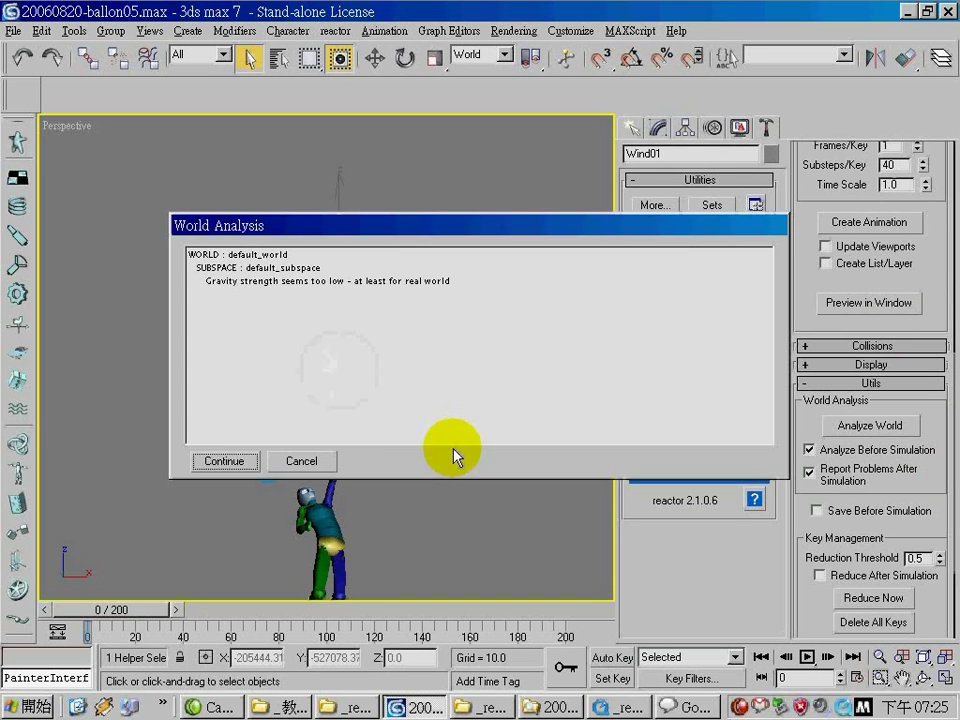
{"action": "left_click", "coordinate": [252, 467]}
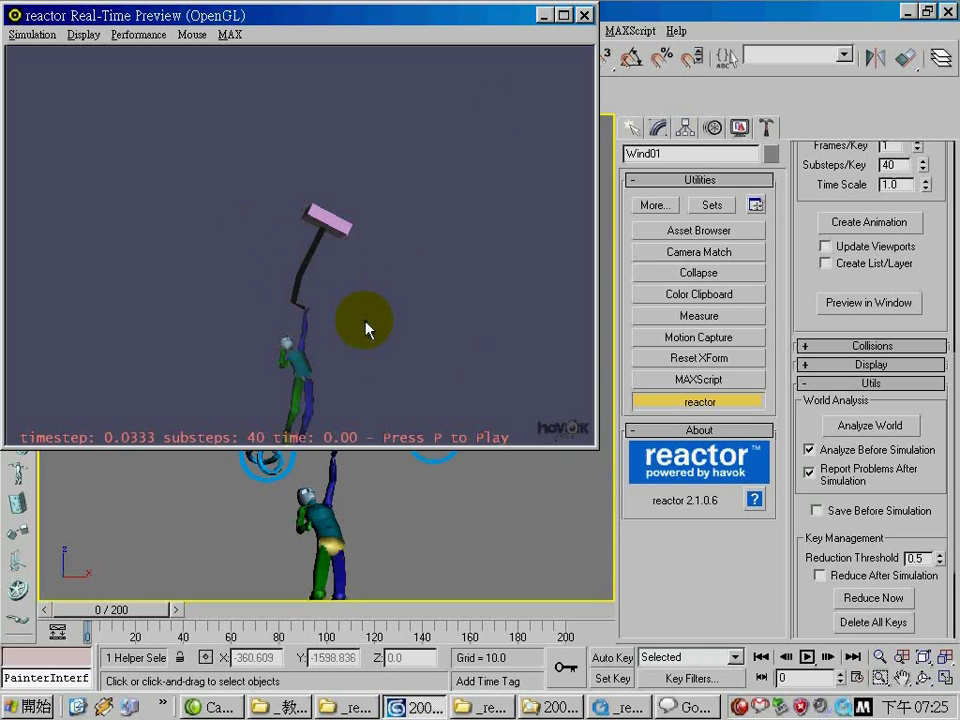
{"action": "key", "text": "p"}
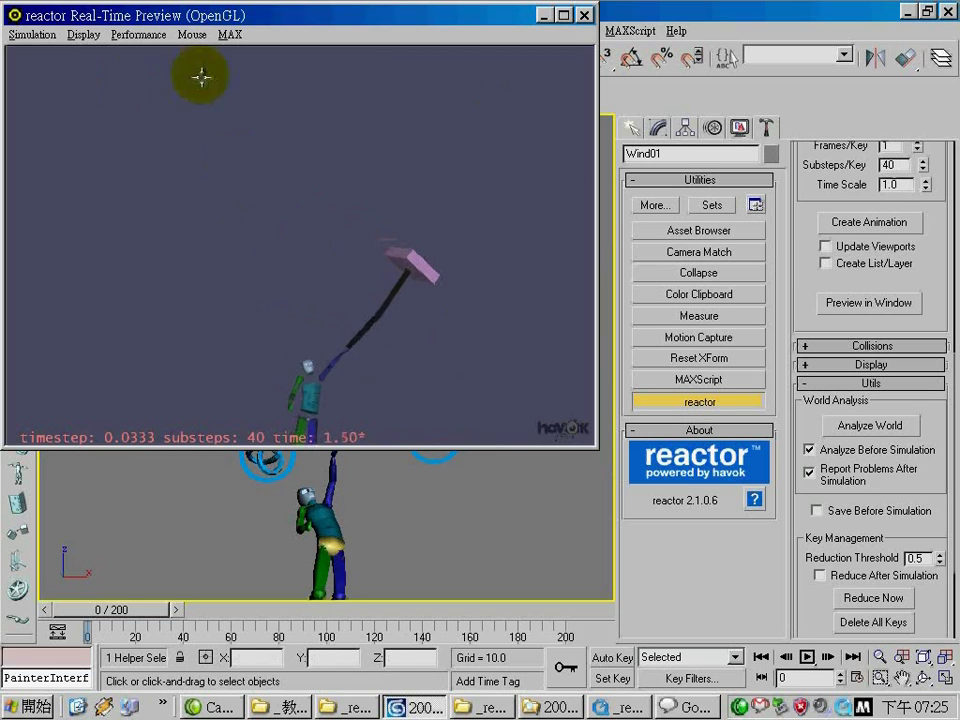
Rerun the preview at 1 substep instead of 40, then close the preview window
{"action": "left_click", "coordinate": [137, 35]}
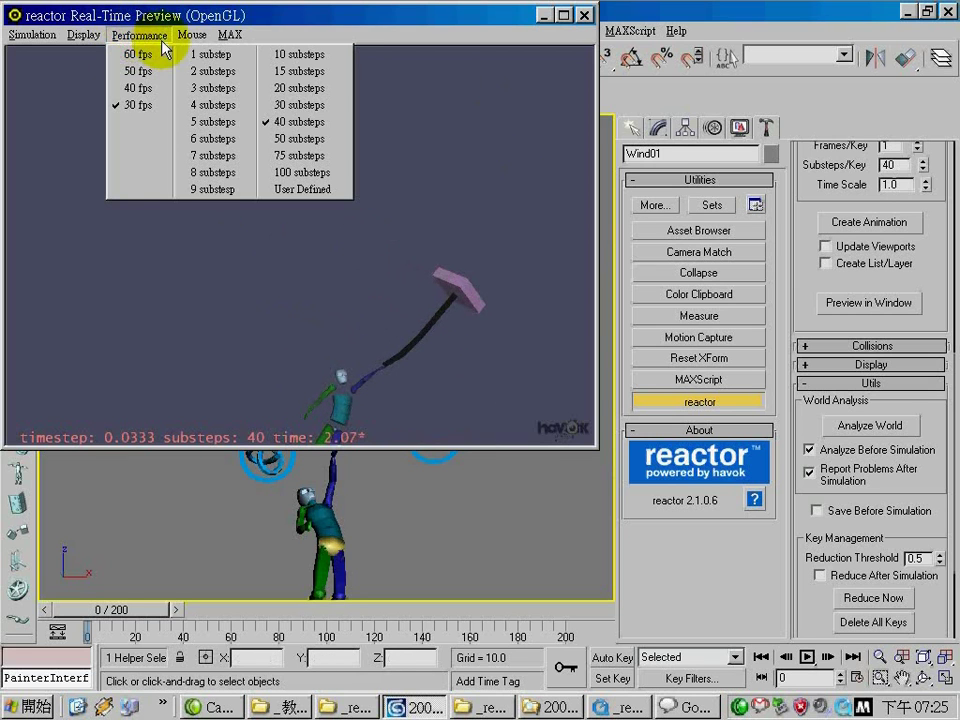
{"action": "left_click", "coordinate": [236, 56]}
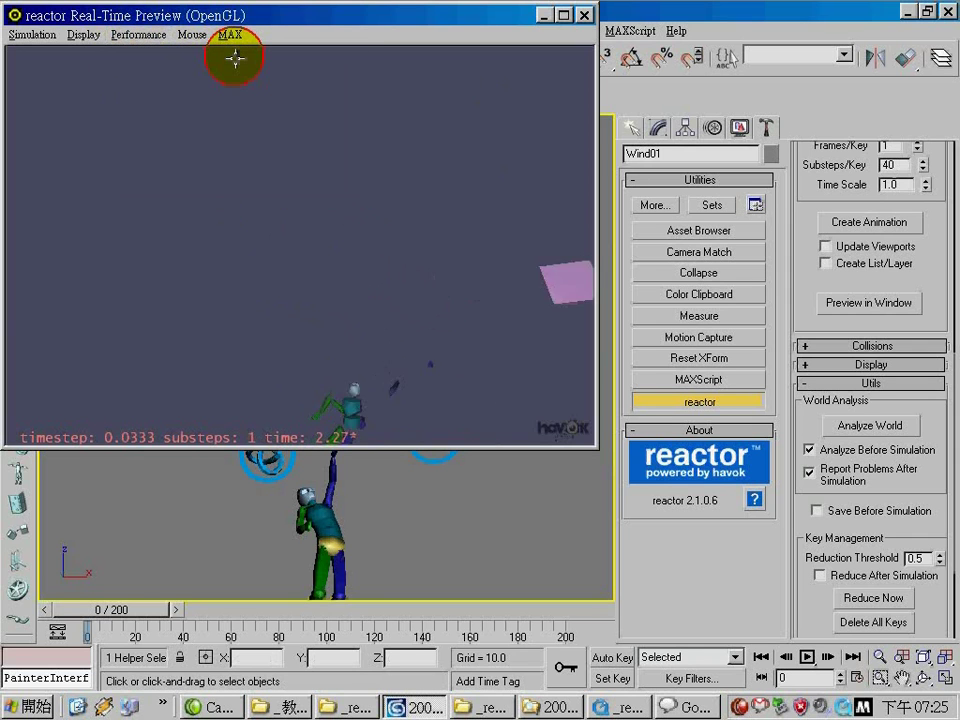
{"action": "key", "text": "r"}
{"action": "key", "text": "p"}
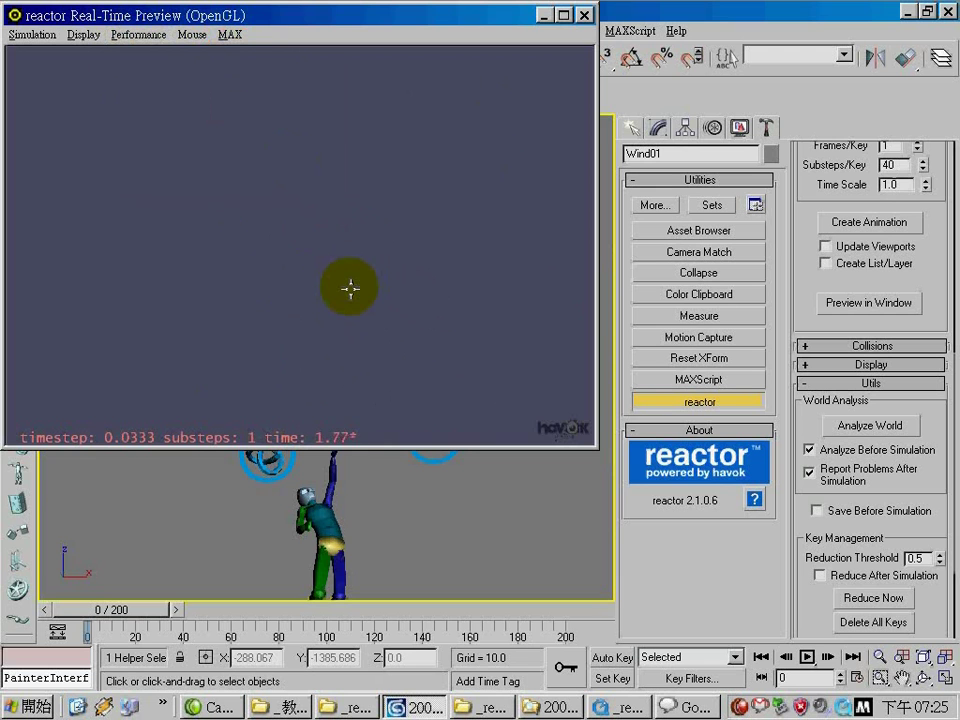
{"action": "key", "text": "r"}
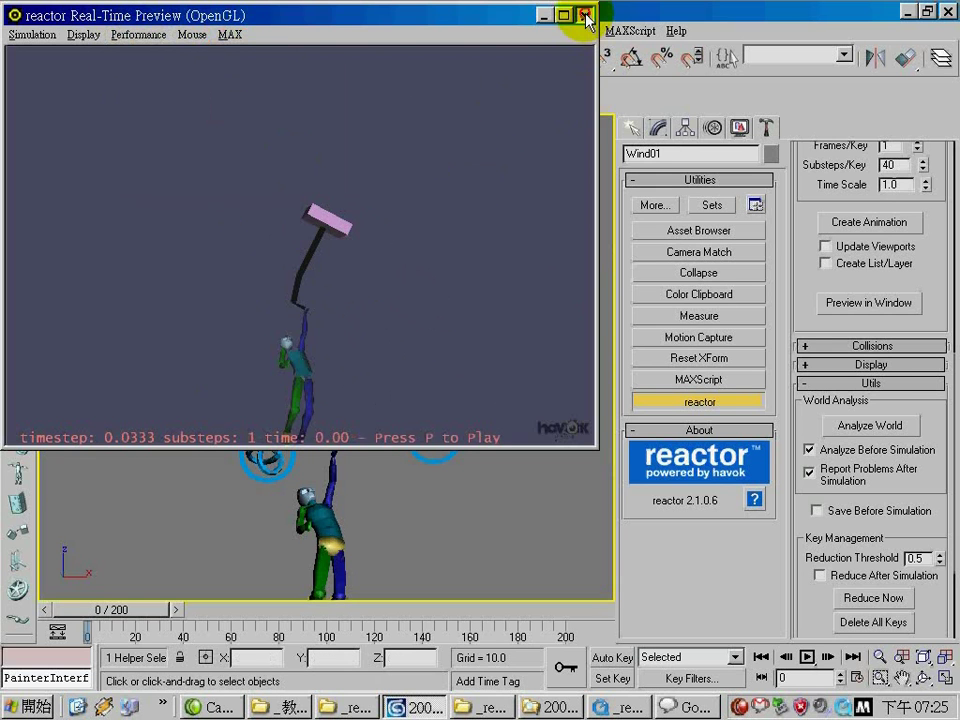
{"action": "left_click", "coordinate": [584, 15]}
{"action": "left_click_drag", "start_coordinate": [945, 255], "coordinate": [940, 480]}
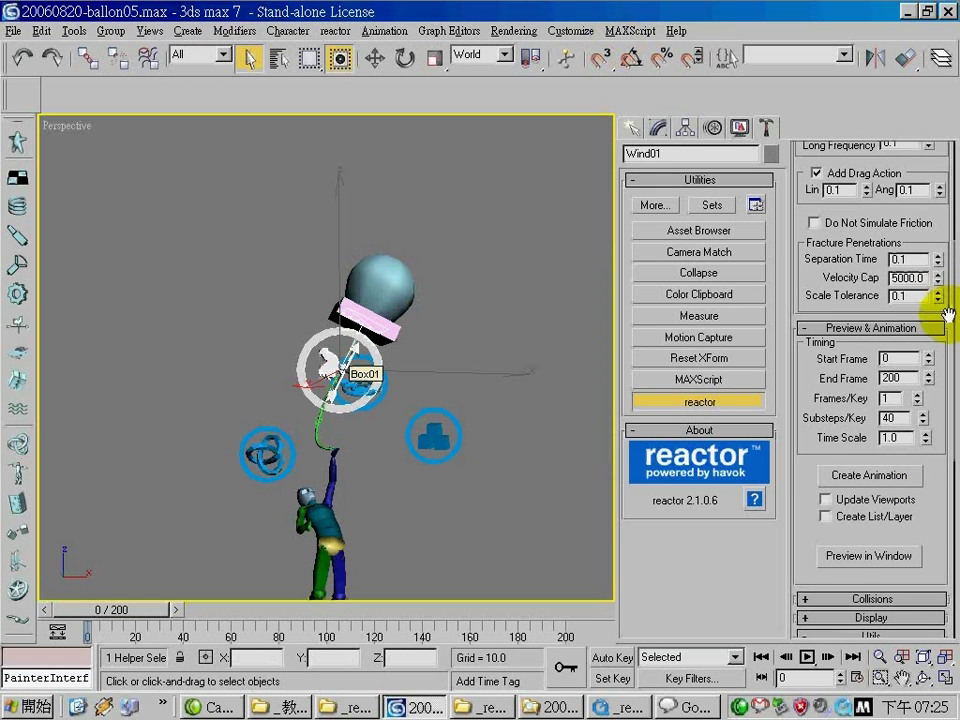
Change the reactor world Gravity Z from -100 to -600
{"action": "left_click_drag", "start_coordinate": [943, 317], "coordinate": [936, 553]}
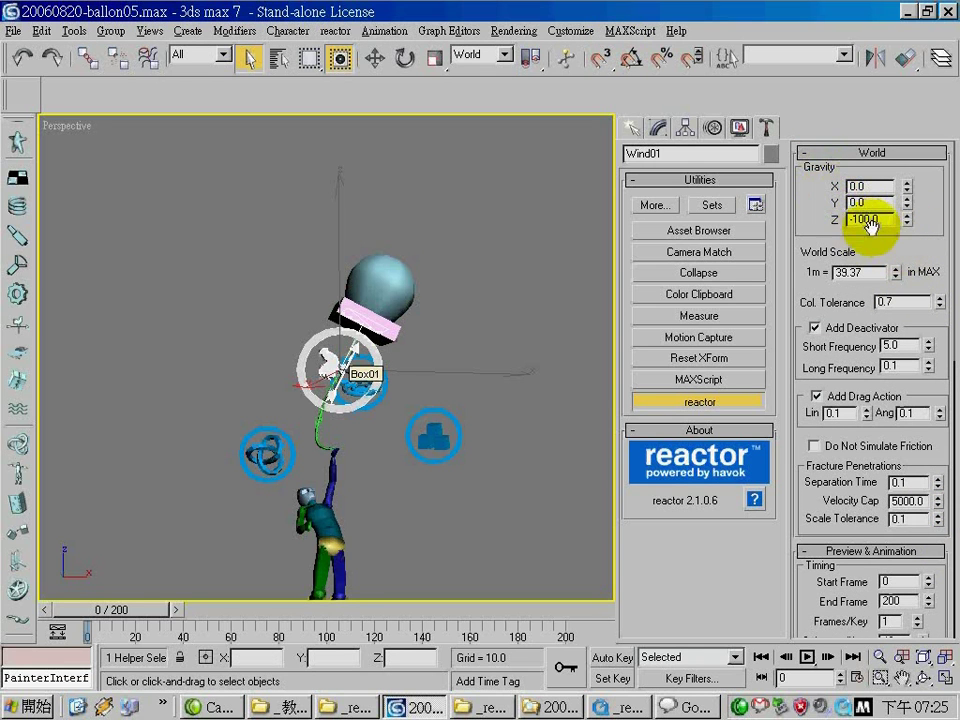
{"action": "left_click_drag", "start_coordinate": [884, 219], "coordinate": [808, 216]}
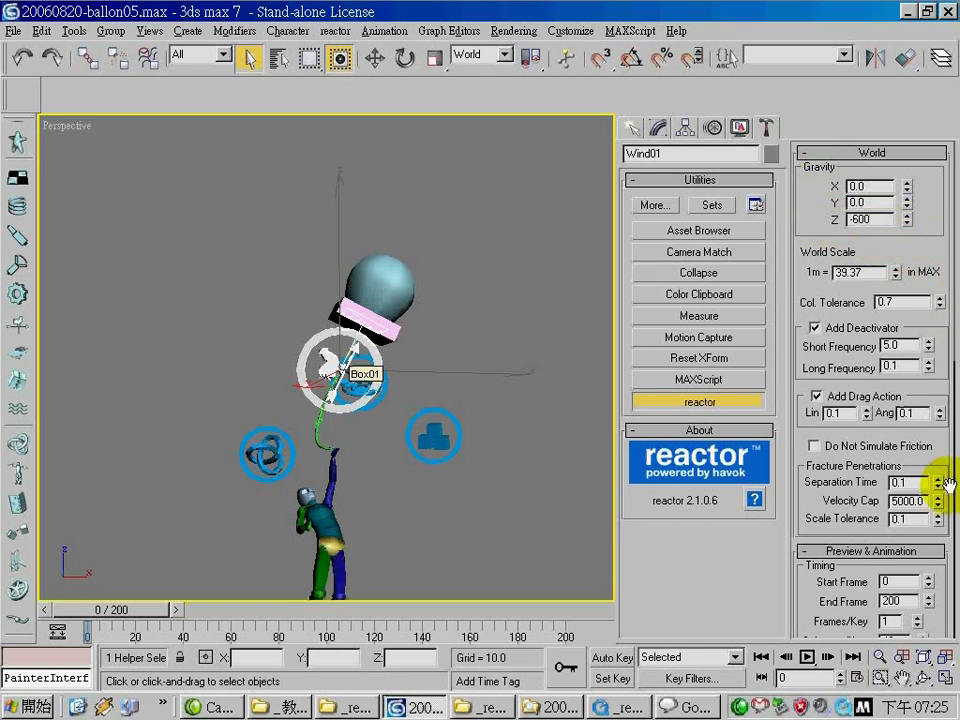
{"action": "scroll", "coordinate": [948, 484], "scroll_direction": "down", "scroll_amount": 5}
Play a real-time preview with the stronger gravity, then close it
{"action": "left_click", "coordinate": [876, 486]}
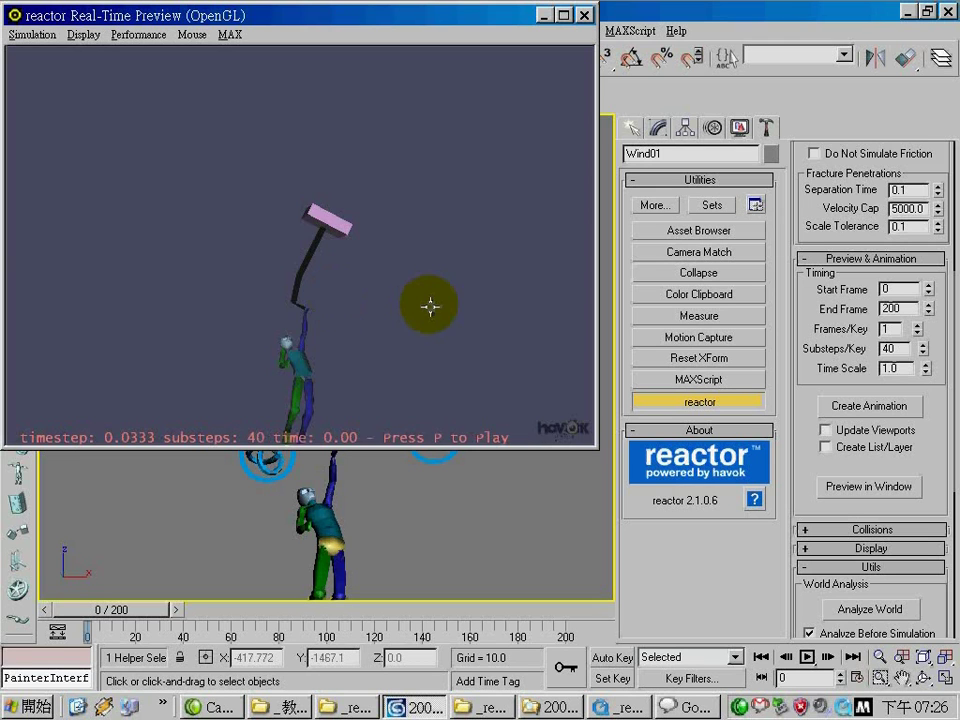
{"action": "key", "text": "p"}
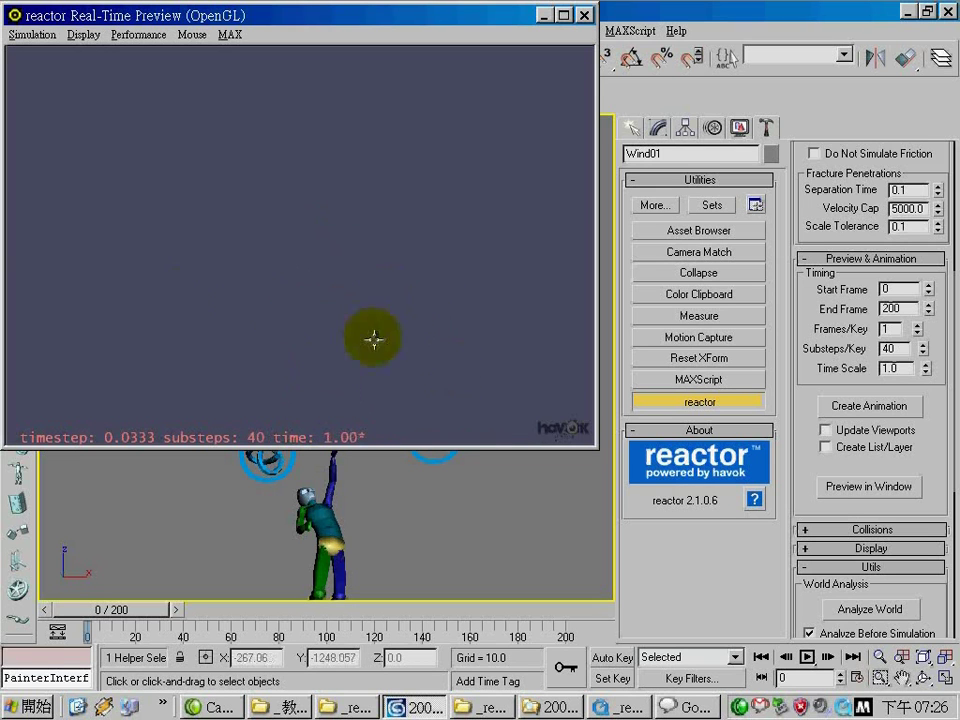
{"action": "left_click", "coordinate": [584, 16]}
{"action": "scroll", "coordinate": [936, 293], "scroll_direction": "up", "scroll_amount": 5}
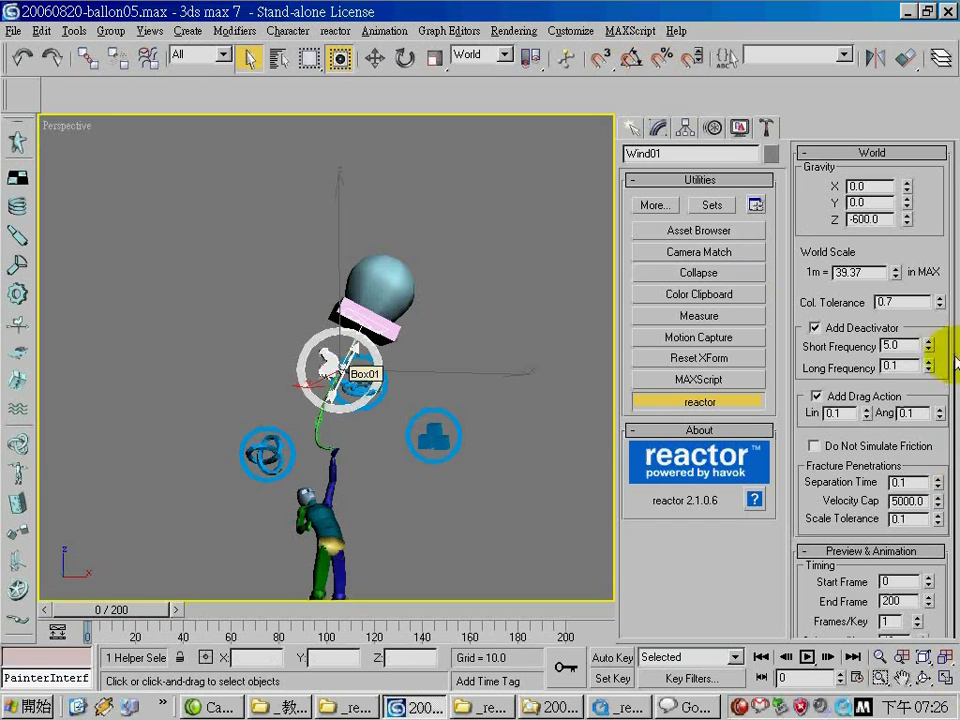